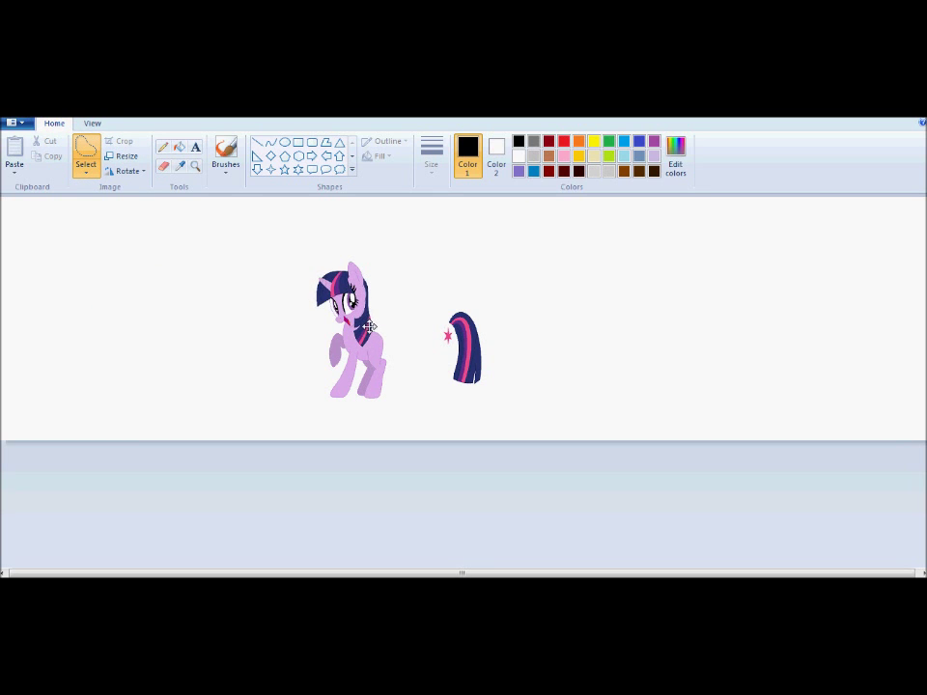
- Attach the tail and cutie mark to Twilight Sparkle and move the assembled pony down toward the canvas's lower left area
drag(440, 371, 371, 383)
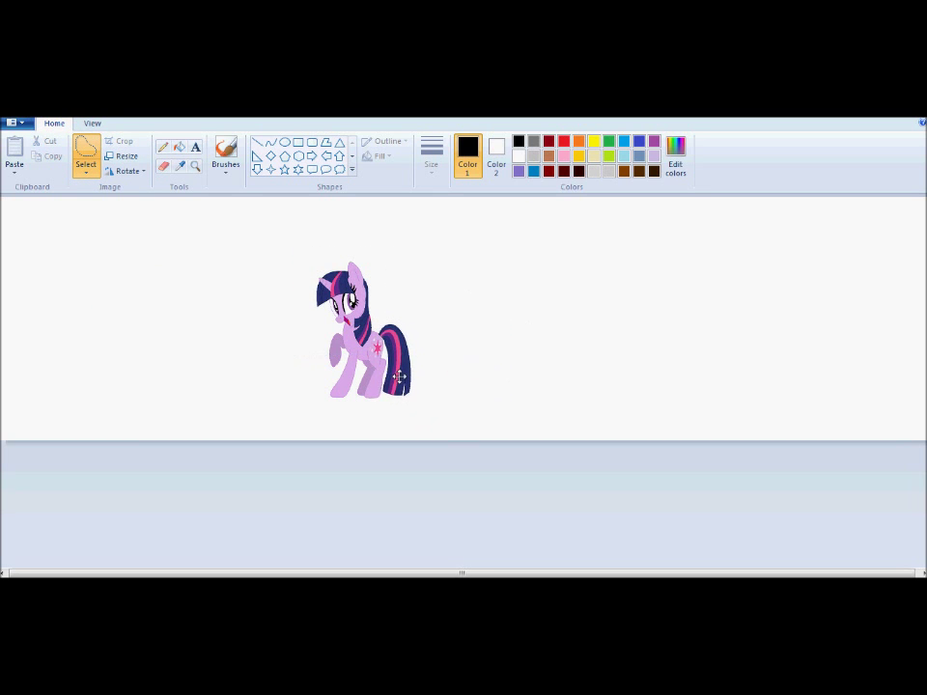
drag(402, 415, 283, 344)
mouse_move(410, 434)
mouse_down()
mouse_move(409, 423)
mouse_move(421, 433)
mouse_up()
drag(353, 415, 301, 367)
drag(253, 314, 221, 391)
- Switch to the browser and pick the frightened Rainbow Dash base from the "mlp rainbow dash base" image results
click(15, 169)
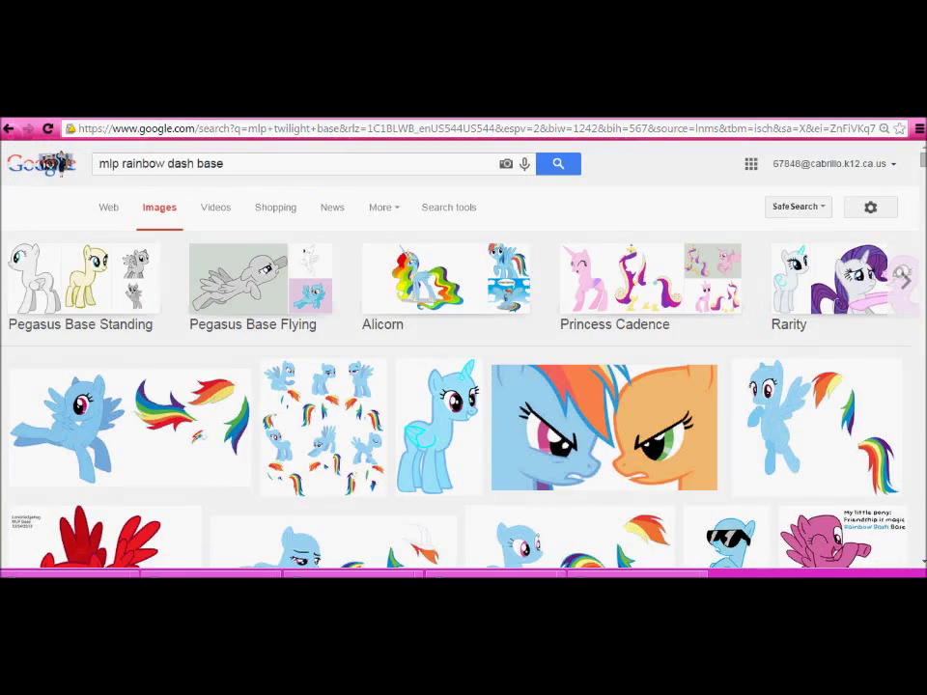
scroll(922, 182, down, 10)
scroll(923, 182, up, 5)
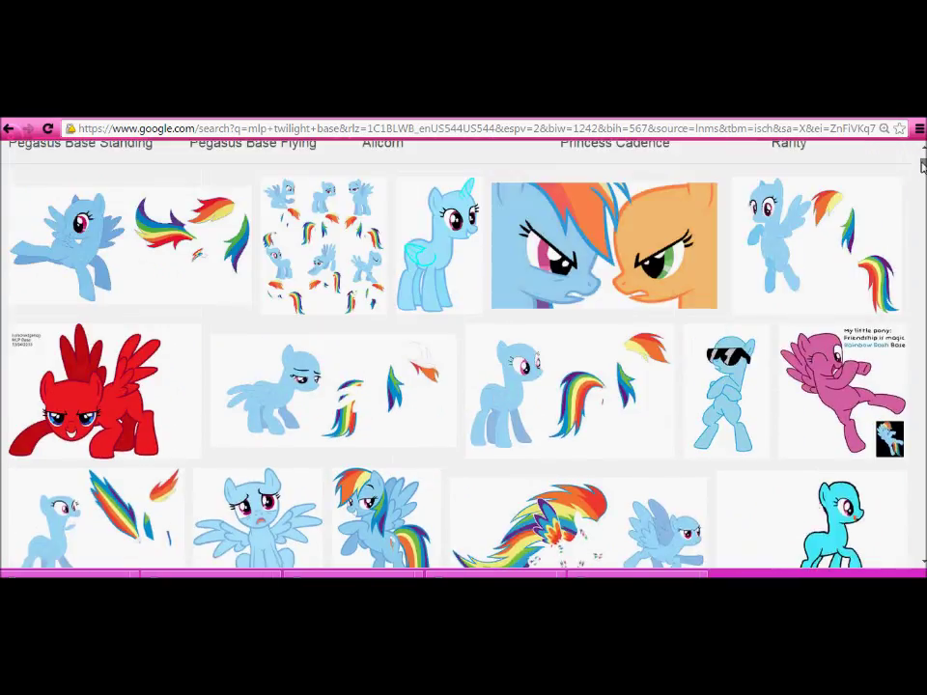
scroll(922, 172, down, 2)
click(86, 348)
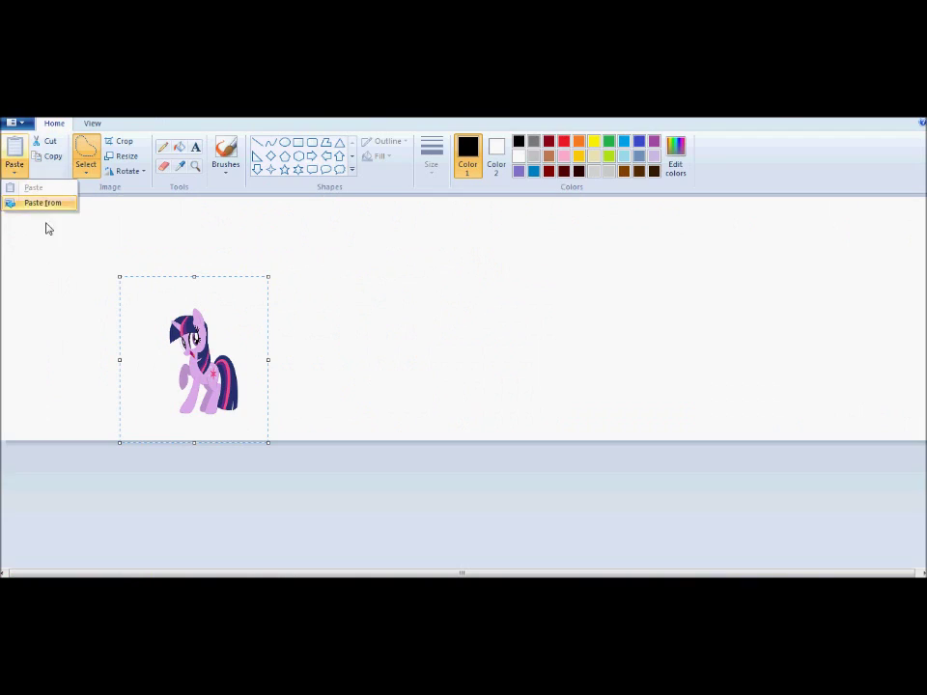
- Insert the frighten_rainbow_dash_base picture from file in Paint, place it to the right of Twilight Sparkle and enlarge it
click(44, 201)
double_click(591, 210)
drag(12, 223, 420, 331)
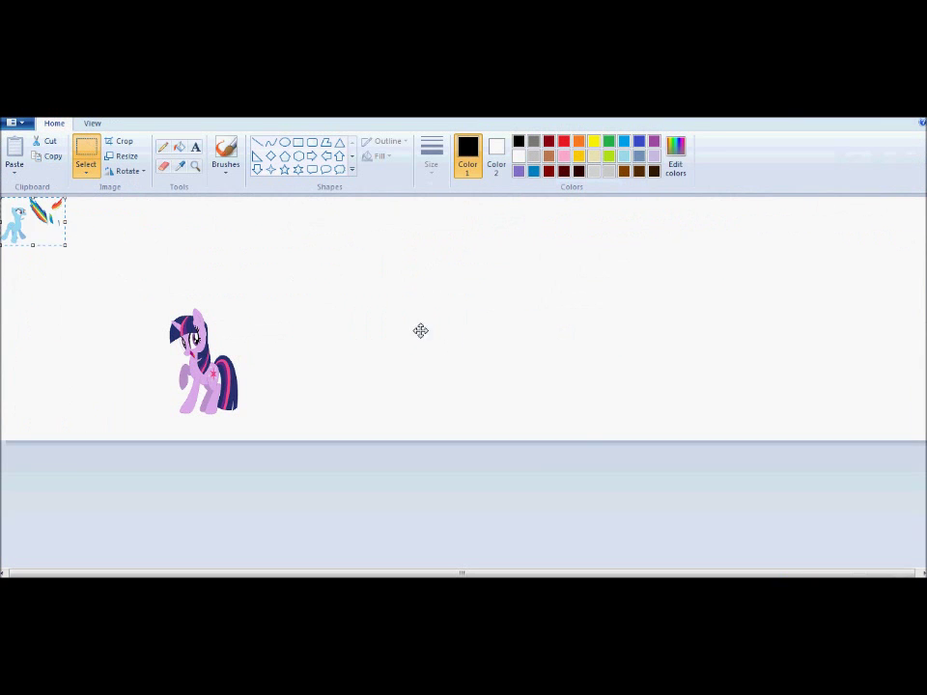
drag(475, 355, 579, 429)
- Use a free-form selection to place the red and orange forelock on the Rainbow Dash base's head
key(ctrl+Page_Up)
key(ctrl+Page_Up)
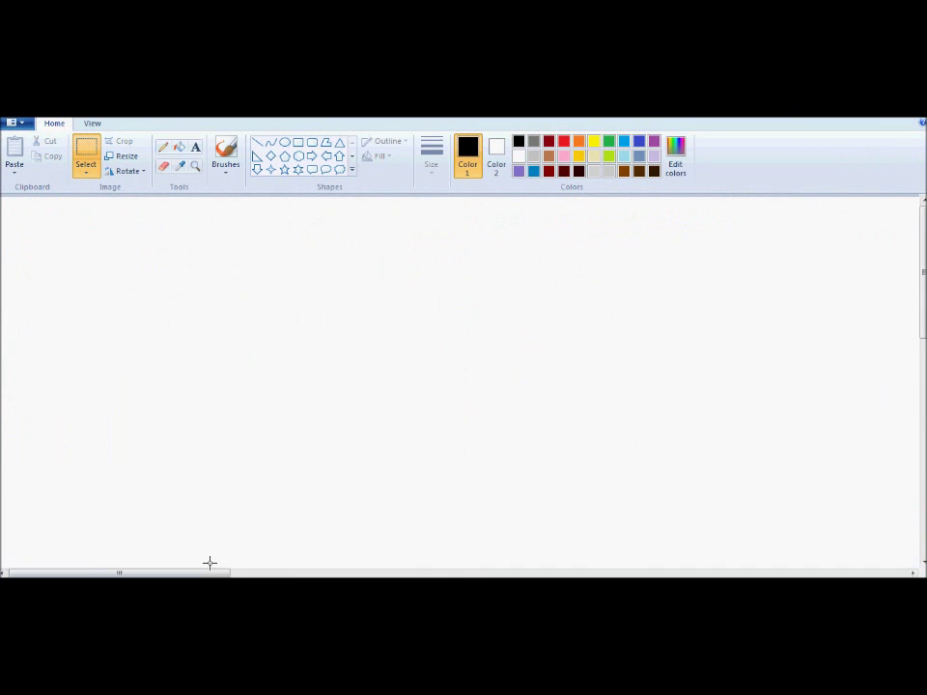
drag(209, 573, 343, 572)
drag(922, 294, 922, 451)
scroll(651, 566, down, 2)
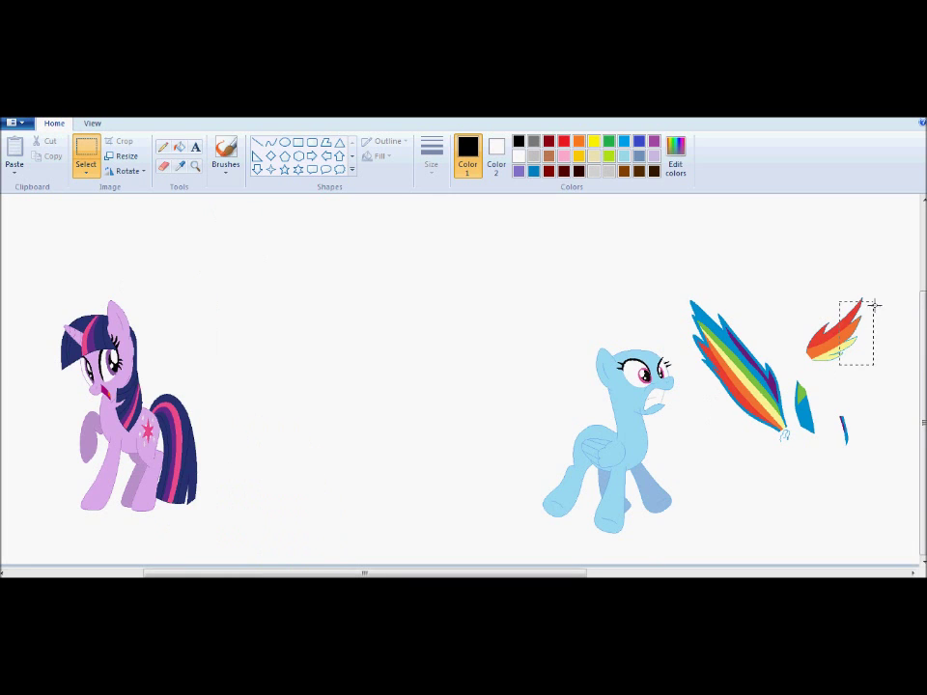
click(86, 172)
click(116, 217)
drag(782, 311, 787, 319)
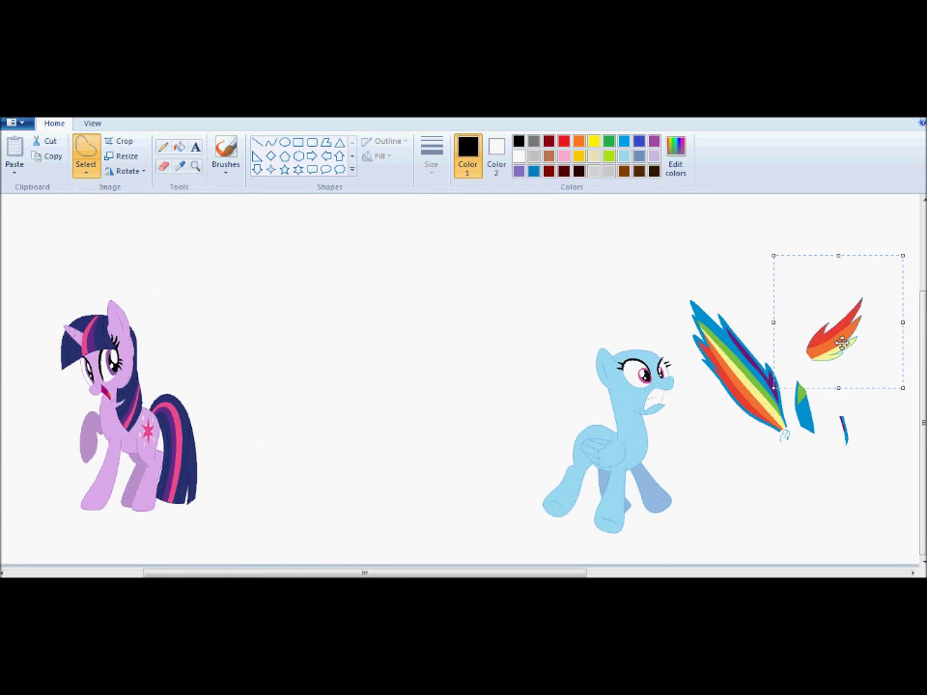
drag(841, 345, 646, 345)
- Attach the neck mane pieces and tail to Rainbow Dash and shift the assembled pony further right
drag(790, 375, 794, 471)
drag(828, 434, 636, 429)
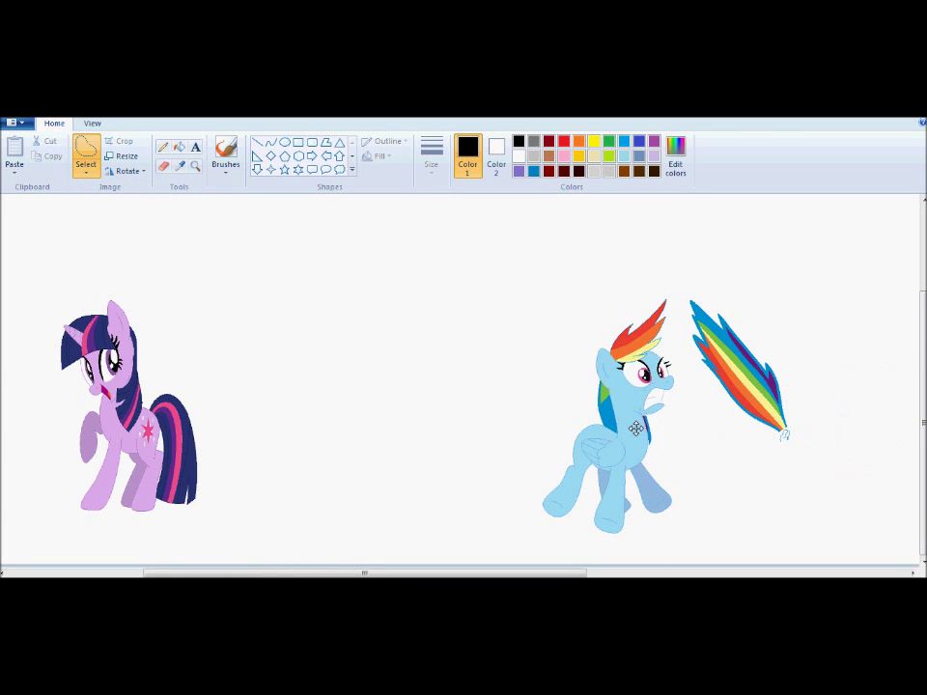
mouse_move(763, 461)
mouse_down()
mouse_move(547, 406)
mouse_move(572, 420)
mouse_up()
click(756, 444)
scroll(756, 444, down, 2)
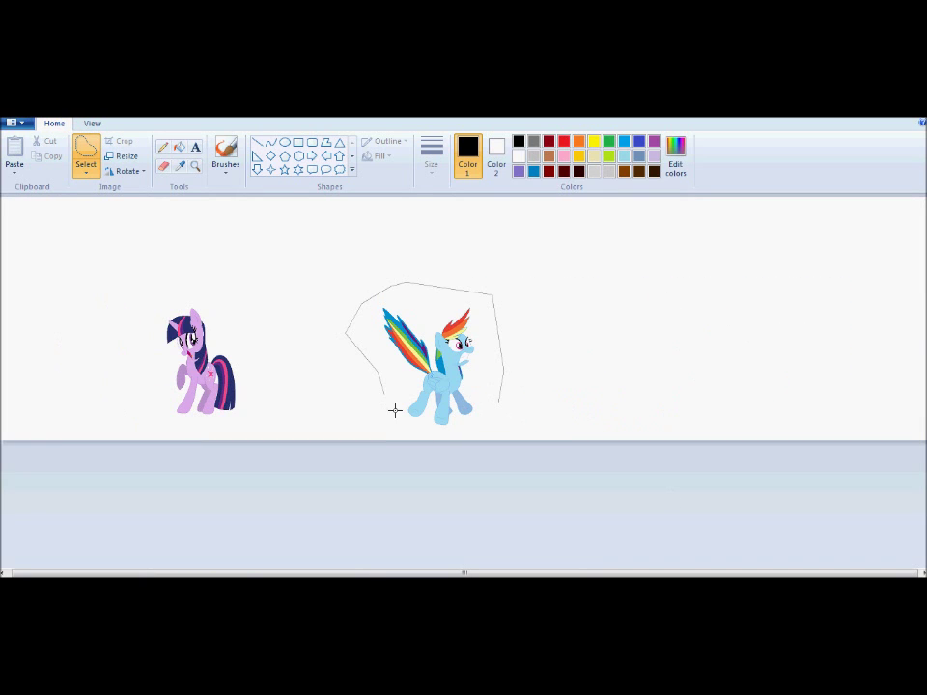
drag(349, 364, 437, 364)
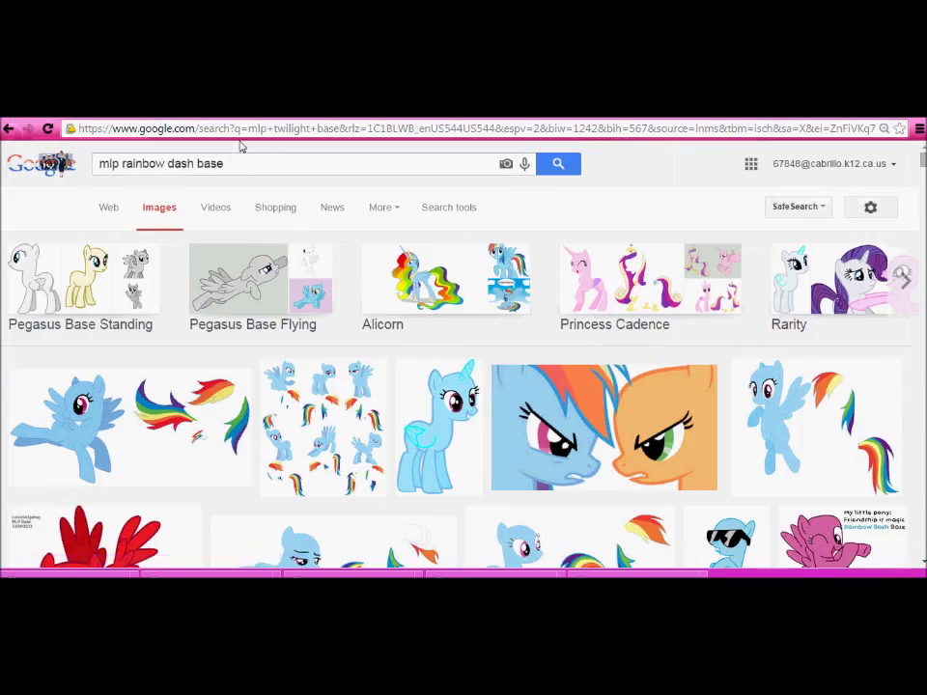
- Search the browser's images for "mlp rarity base" and look through the results for a Rarity base
drag(195, 165, 123, 164)
text(rarity)
key(Return)
scroll(775, 283, down, 2)
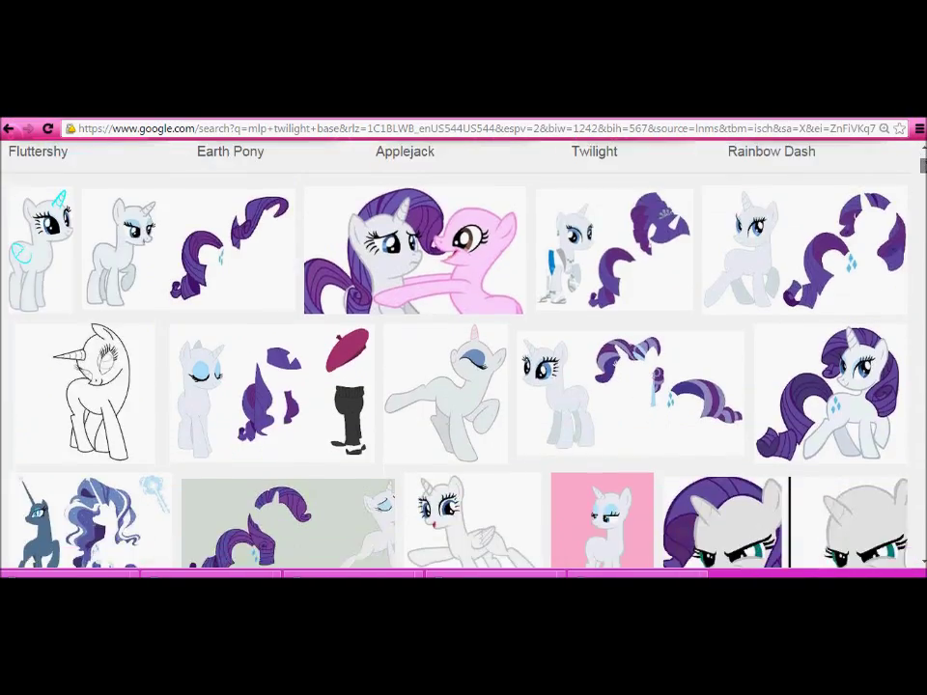
click(190, 249)
scroll(712, 502, down, 10)
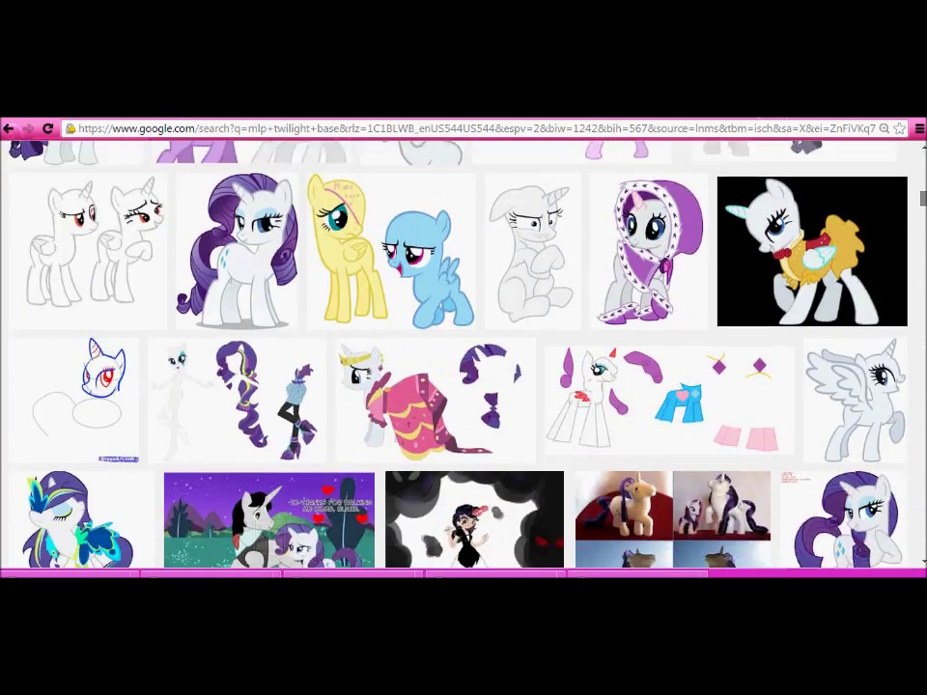
scroll(464, 357, down, 12)
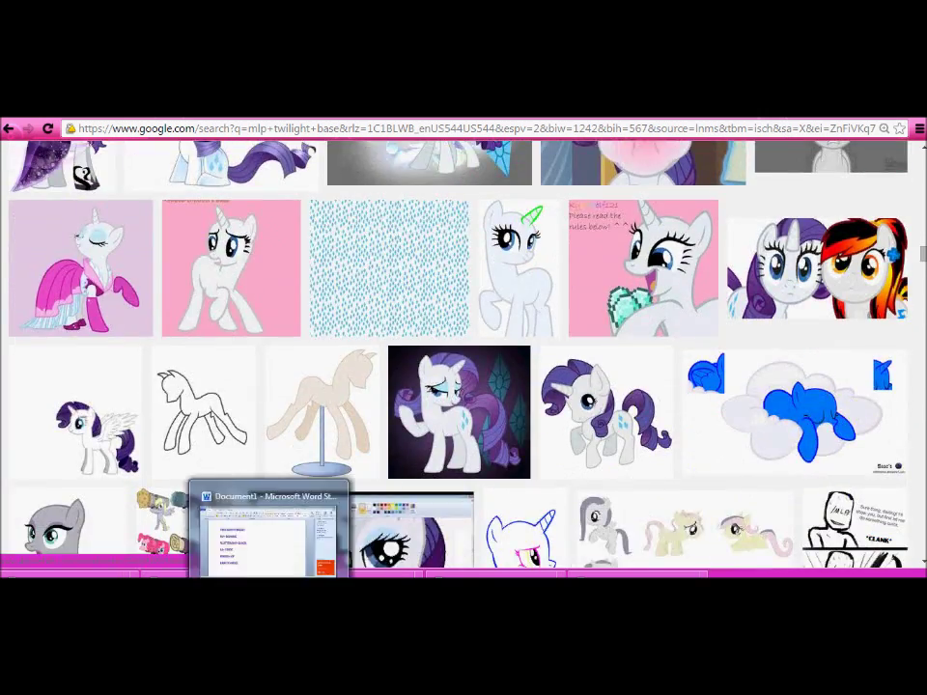
- Switch back to Paint and select Twilight Sparkle to enlarge her slightly
click(309, 593)
drag(249, 346, 261, 326)
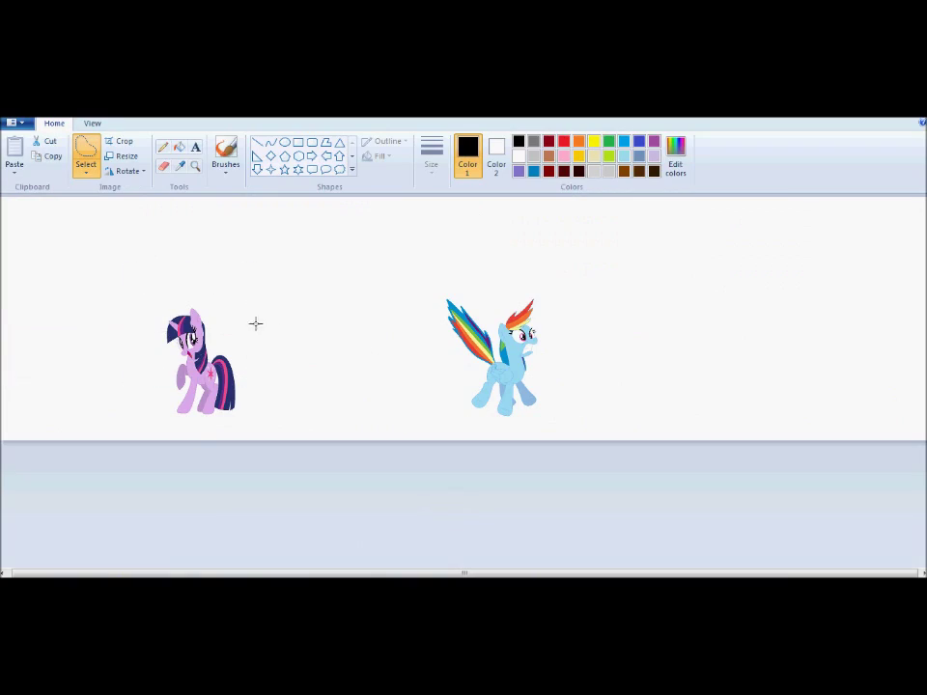
drag(261, 369, 296, 371)
click(387, 295)
click(14, 169)
click(34, 202)
click(302, 222)
click(809, 573)
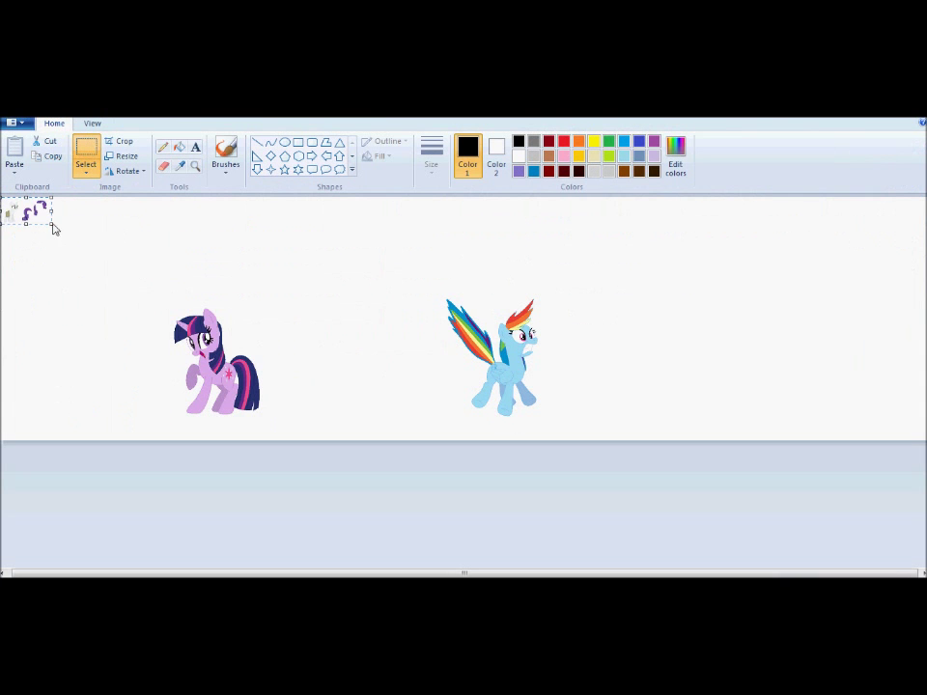
drag(52, 224, 94, 289)
key(Delete)
click(15, 169)
click(33, 202)
click(301, 222)
click(809, 573)
drag(60, 229, 112, 291)
drag(116, 246, 185, 330)
drag(190, 264, 191, 264)
drag(190, 331, 175, 310)
drag(92, 267, 350, 374)
drag(434, 419, 418, 355)
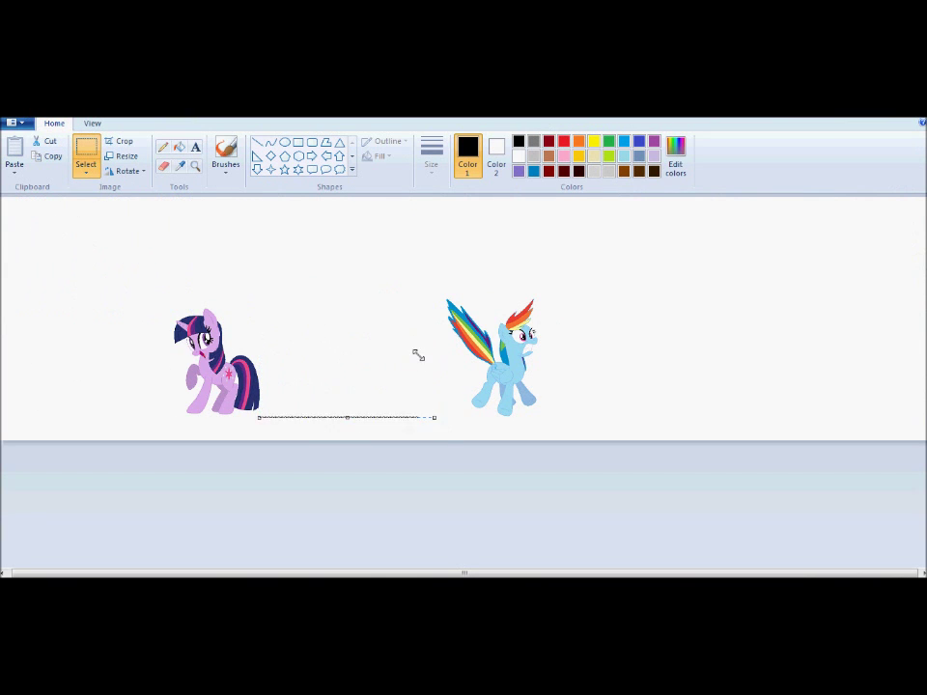
key(ctrl+z)
key(ctrl+z)
key(ctrl+y)
- Insert the _mlp_sl_base__rarity_standing picture from file, enlarge it and place it between Twilight Sparkle and Rainbow Dash
click(14, 170)
click(40, 205)
double_click(305, 218)
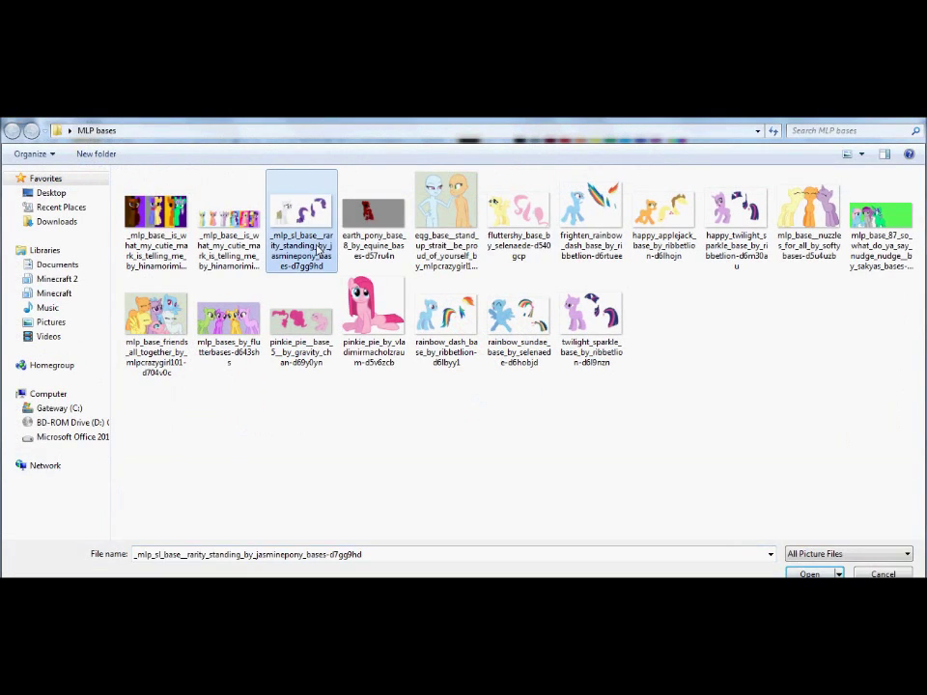
drag(58, 230, 165, 265)
drag(94, 256, 367, 360)
- Use a free-form selection to place the purple mane on the Rarity base's head
key(ctrl+Page_Up)
key(Escape)
key(ctrl+Page_Down)
key(ctrl+Page_Up)
drag(233, 574, 281, 573)
drag(924, 338, 924, 384)
click(86, 170)
click(108, 218)
mouse_move(645, 372)
mouse_down()
mouse_move(772, 456)
mouse_move(653, 373)
mouse_up()
mouse_move(681, 384)
mouse_down()
mouse_move(558, 394)
mouse_move(514, 381)
mouse_up()
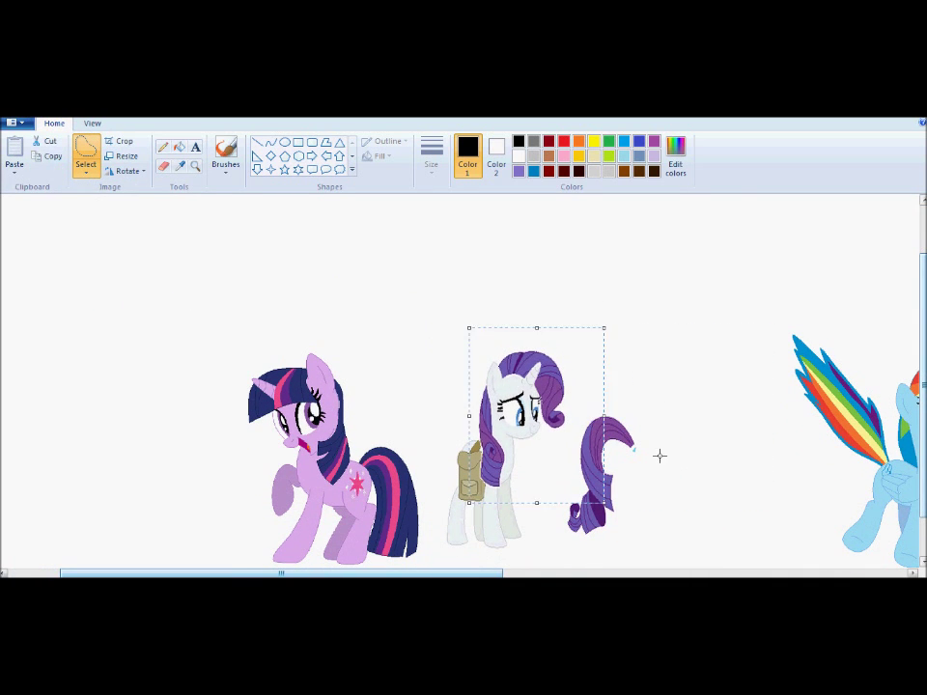
- Attach the curled purple tail to Rarity's rump behind the saddlebag
drag(561, 497, 661, 462)
mouse_move(597, 493)
mouse_down()
mouse_move(451, 478)
mouse_move(429, 492)
mouse_move(445, 304)
mouse_up()
mouse_move(536, 526)
mouse_down()
mouse_move(435, 382)
mouse_move(536, 527)
mouse_up()
mouse_move(541, 444)
mouse_down()
mouse_move(586, 444)
mouse_move(530, 471)
mouse_up()
drag(518, 264, 512, 273)
drag(442, 299, 453, 500)
- Insert the happy_applejack_base_by_ribbetlion-d6lhojn picture from file, enlarge it and place it to the left of Twilight Sparkle
key(ctrl+Page_Down)
click(15, 172)
click(38, 203)
double_click(654, 221)
drag(114, 240, 133, 239)
drag(113, 238, 157, 375)
- Assemble Applejack by moving the hat with the mane onto her head and the tail onto her rump
key(ctrl+Page_Up)
key(ctrl+Page_Up)
drag(922, 245, 923, 428)
scroll(923, 425, down, 1)
click(86, 170)
click(107, 218)
mouse_move(516, 386)
mouse_down()
mouse_move(647, 223)
mouse_move(492, 309)
mouse_up()
drag(580, 318, 338, 318)
mouse_move(502, 446)
mouse_down()
mouse_move(396, 381)
mouse_move(555, 387)
mouse_up()
drag(456, 412, 212, 410)
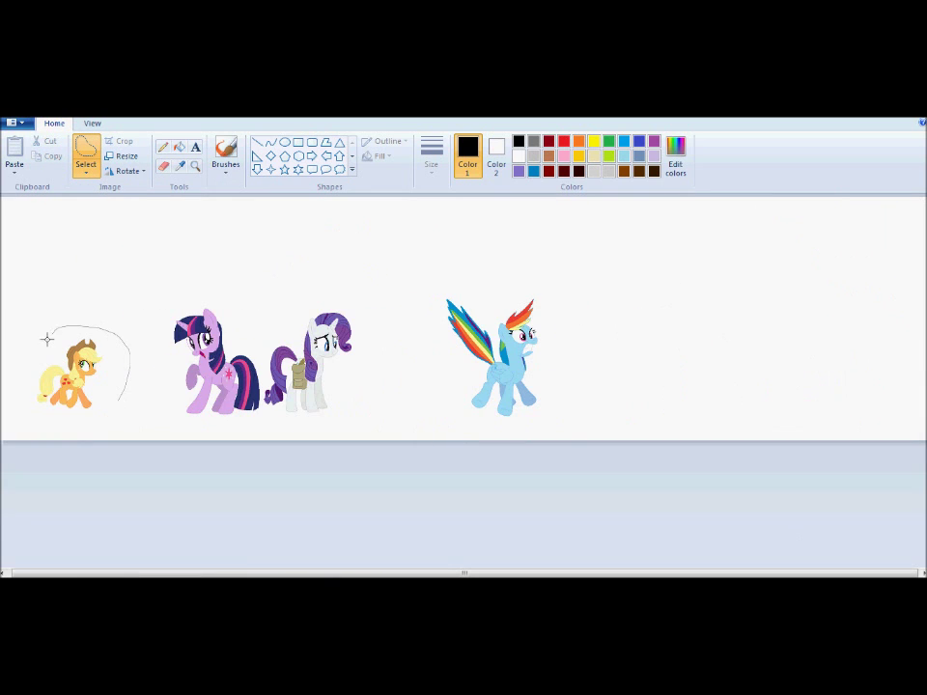
- Enlarge the assembled Applejack and move her right next to Twilight Sparkle
mouse_move(46, 340)
mouse_down()
mouse_move(114, 405)
mouse_move(143, 368)
mouse_move(120, 318)
mouse_up()
key(ctrl+z)
key(ctrl+z)
drag(110, 335, 141, 280)
drag(100, 366, 142, 403)
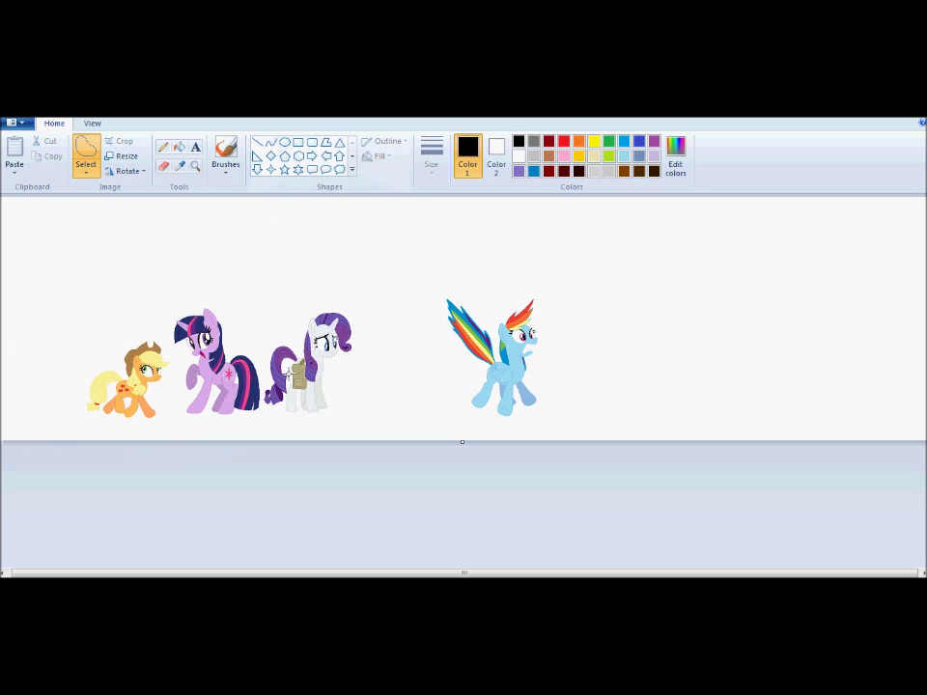
- Insert the pinkie_pie__base_5 picture from file and fill its grey background with white
click(15, 171)
click(37, 202)
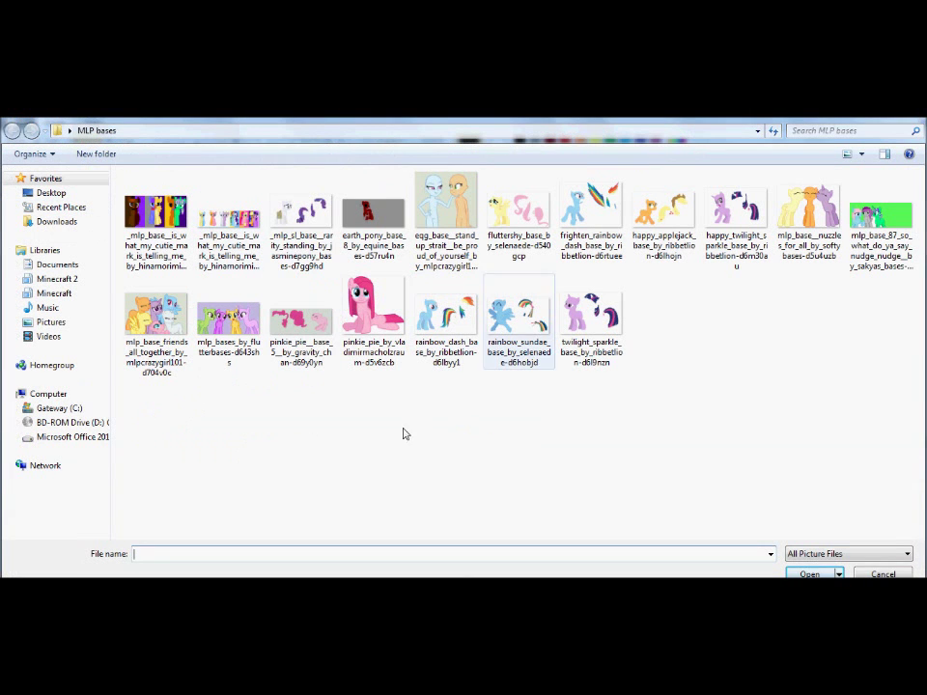
double_click(290, 319)
key(ctrl+z)
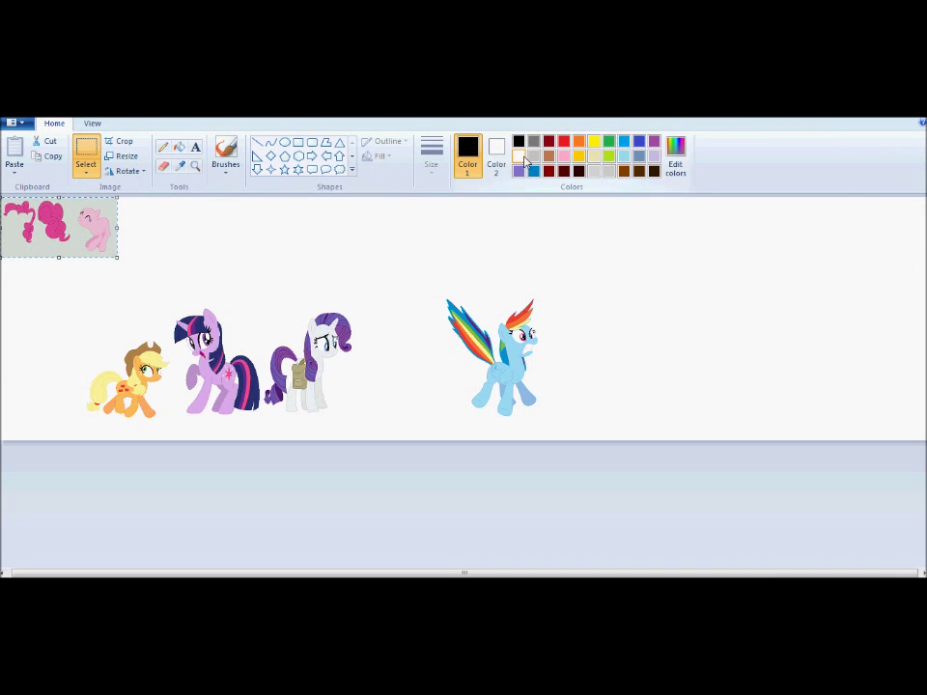
click(519, 157)
click(179, 147)
click(72, 232)
- Assemble Pinkie Pie by moving the pink forelock onto her head and the curly tail onto her rump
click(86, 170)
click(104, 217)
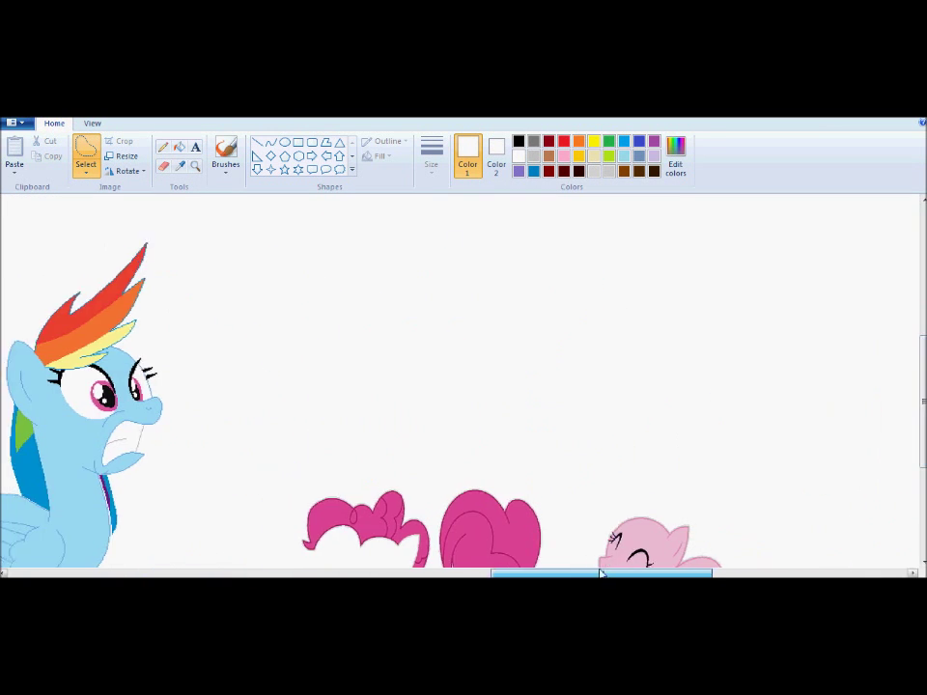
scroll(532, 508, down, 3)
mouse_move(423, 394)
mouse_down()
mouse_move(441, 499)
mouse_move(707, 488)
mouse_up()
mouse_move(382, 507)
mouse_down()
mouse_move(590, 465)
mouse_move(463, 512)
mouse_up()
drag(490, 441, 752, 425)
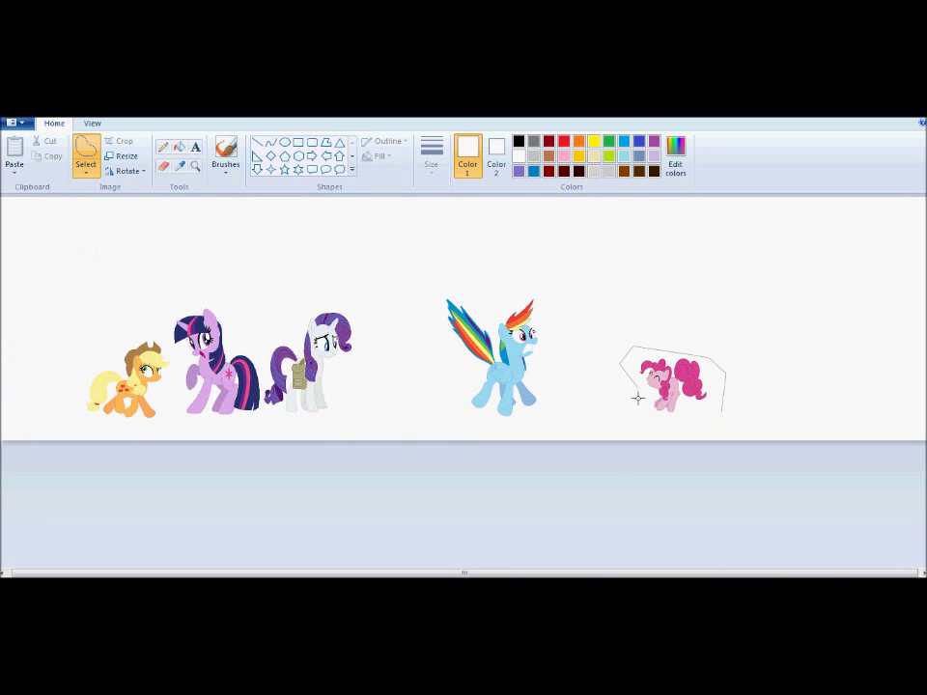
- Move the assembled Pinkie Pie between Rarity and Rainbow Dash and enlarge her to match the other ponies
mouse_move(717, 414)
mouse_down()
mouse_move(678, 400)
mouse_move(742, 441)
mouse_up()
drag(742, 393, 751, 394)
drag(676, 393, 398, 379)
drag(472, 332, 482, 318)
drag(482, 373, 494, 373)
drag(425, 371, 401, 384)
click(20, 123)
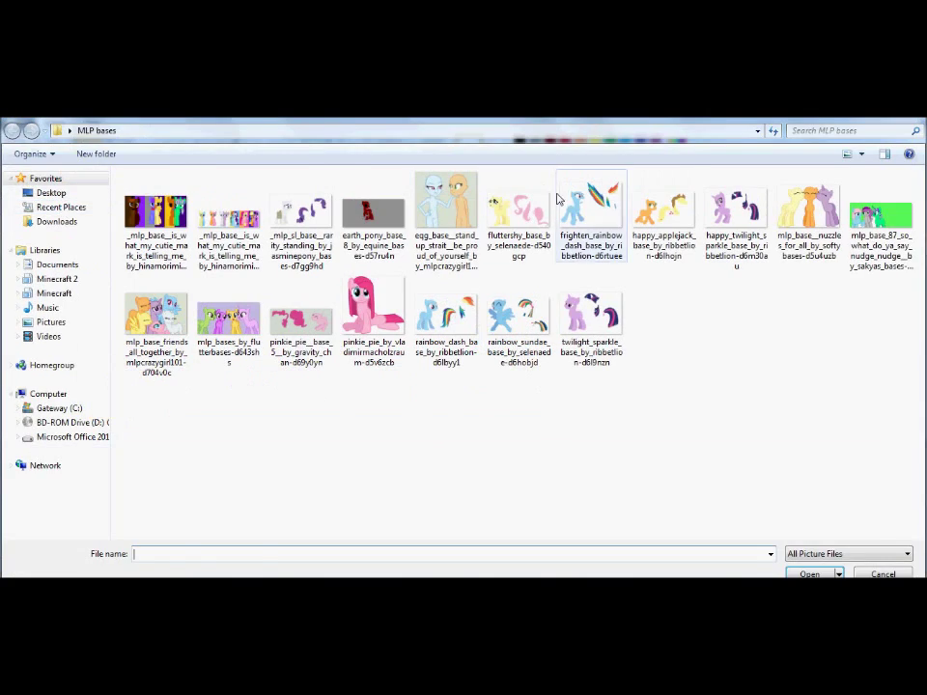
double_click(544, 190)
drag(30, 214, 606, 376)
drag(636, 360, 656, 331)
drag(656, 361, 683, 402)
drag(683, 366, 703, 311)
drag(702, 402, 693, 280)
key(ctrl+z)
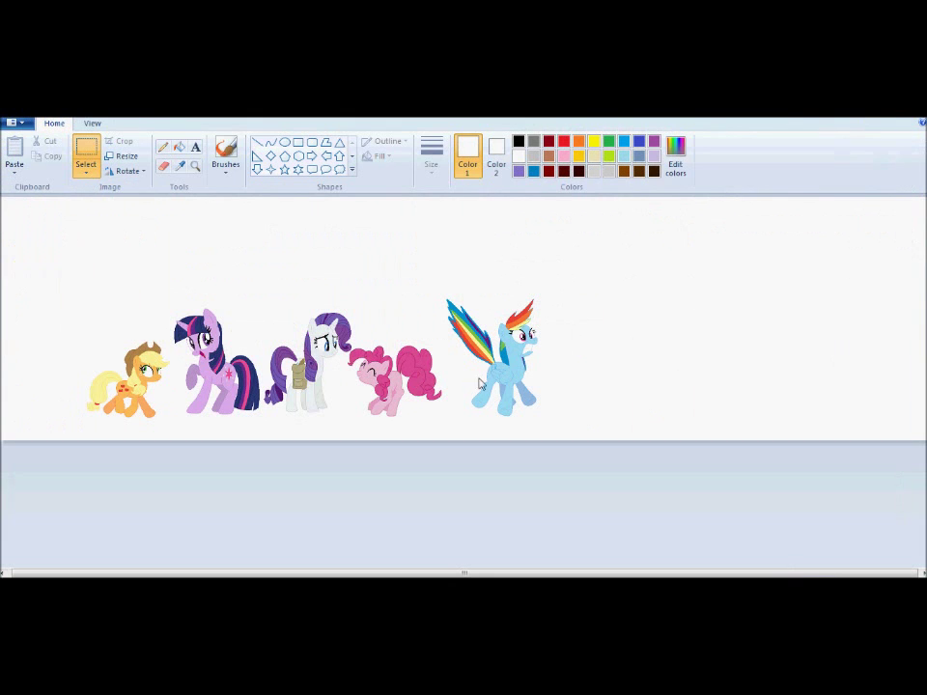
- Enlarge the Fluttershy base picture and place it to the right of Rainbow Dash
drag(616, 389, 706, 306)
drag(706, 354, 674, 373)
drag(724, 346, 738, 435)
click(738, 439)
- Assemble Fluttershy with free-form selections by moving the pink mane onto her head and the tail onto her rump
click(86, 172)
click(112, 218)
click(854, 578)
drag(436, 573, 747, 571)
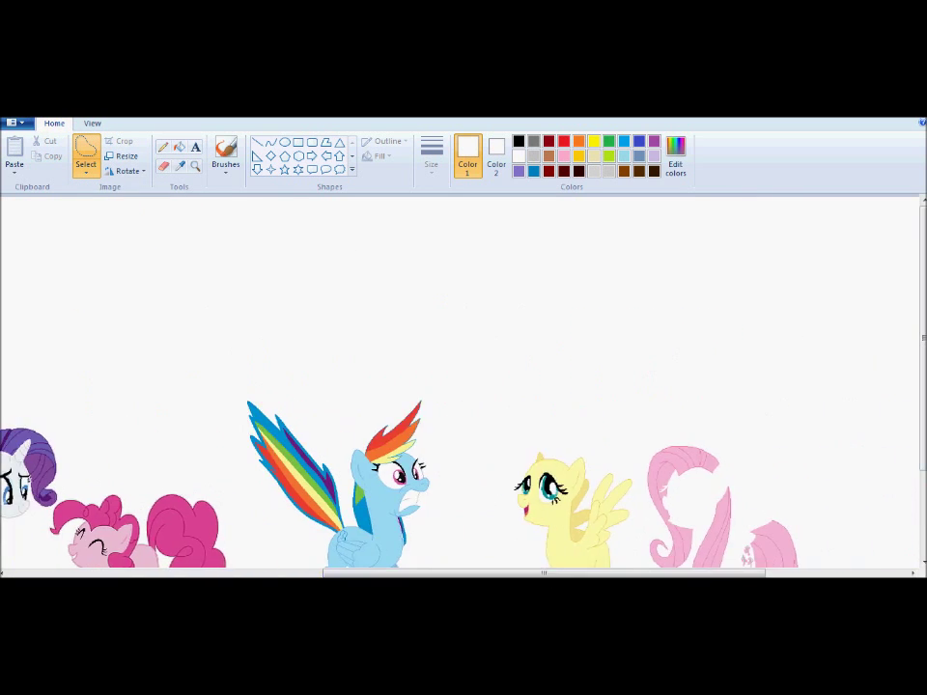
scroll(730, 466, down, 3)
drag(646, 455, 645, 465)
drag(700, 415, 559, 412)
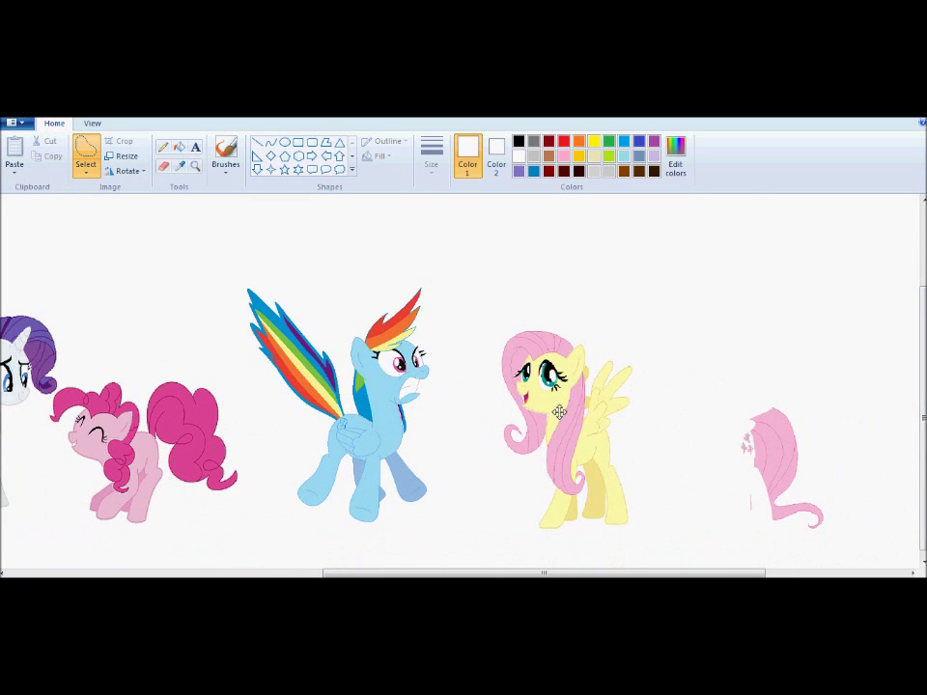
drag(835, 544, 828, 541)
drag(768, 467, 620, 467)
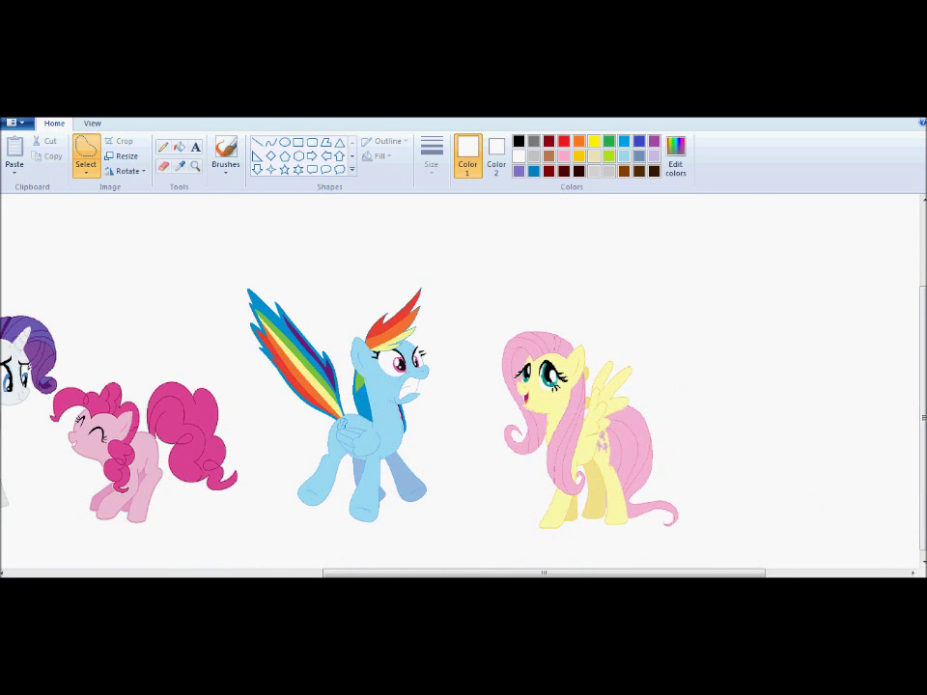
- Fill Applejack's near eye with black as an eye patch and draw a black strap line from it down to her mane
click(850, 578)
drag(477, 574, 463, 573)
click(874, 577)
drag(924, 275, 924, 473)
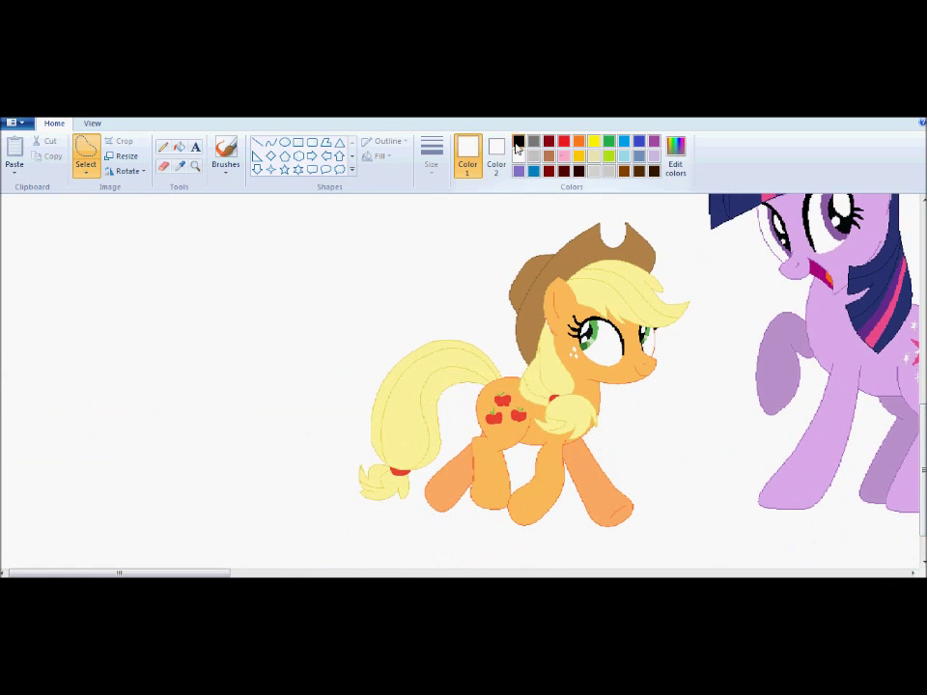
click(519, 142)
click(180, 147)
click(602, 345)
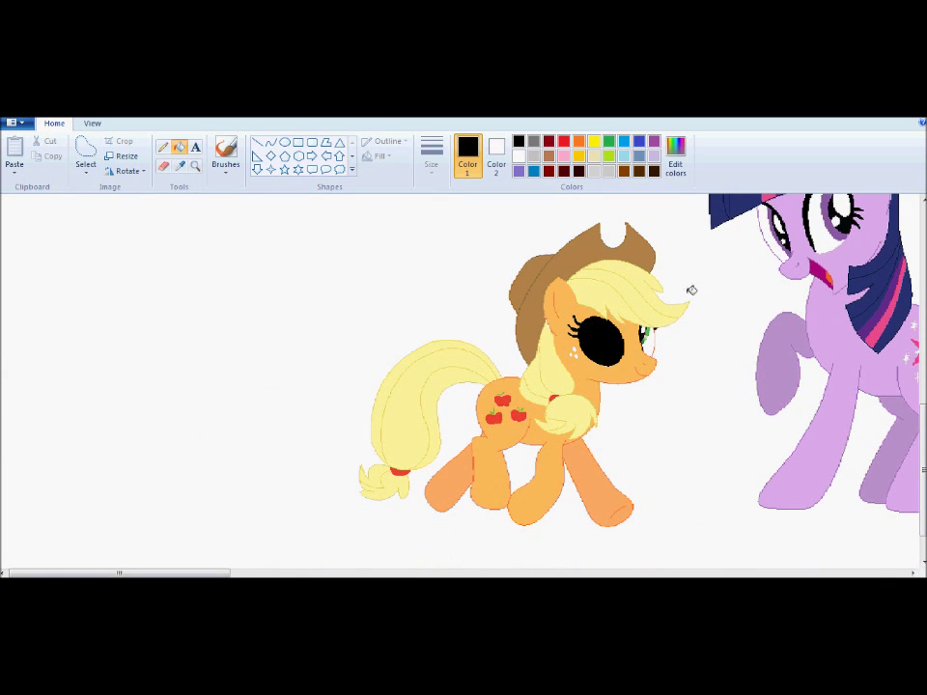
click(272, 141)
drag(610, 344, 572, 377)
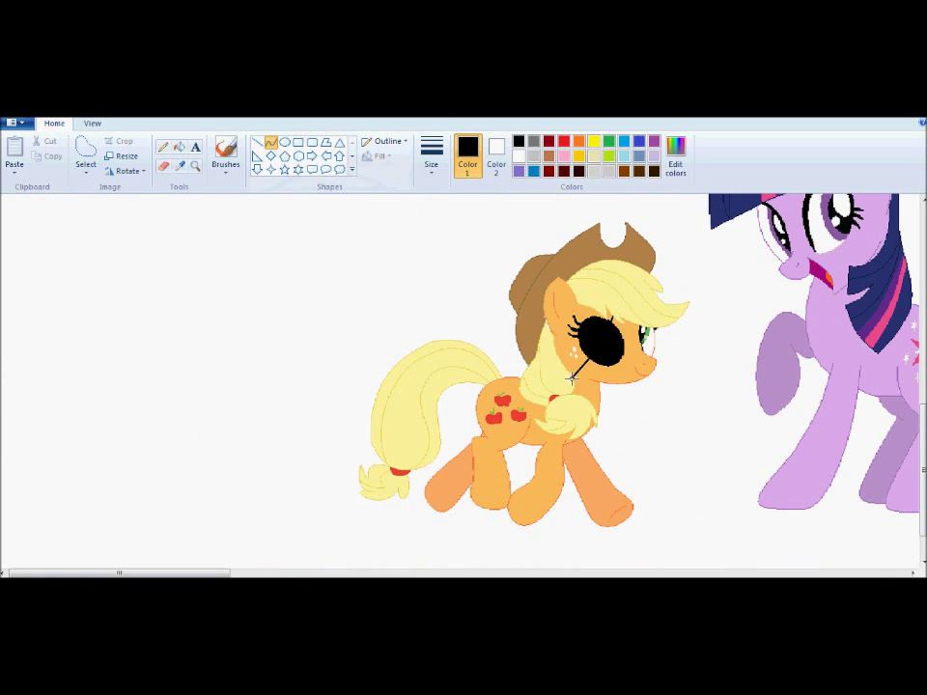
click(180, 147)
click(504, 400)
key(ctrl+z)
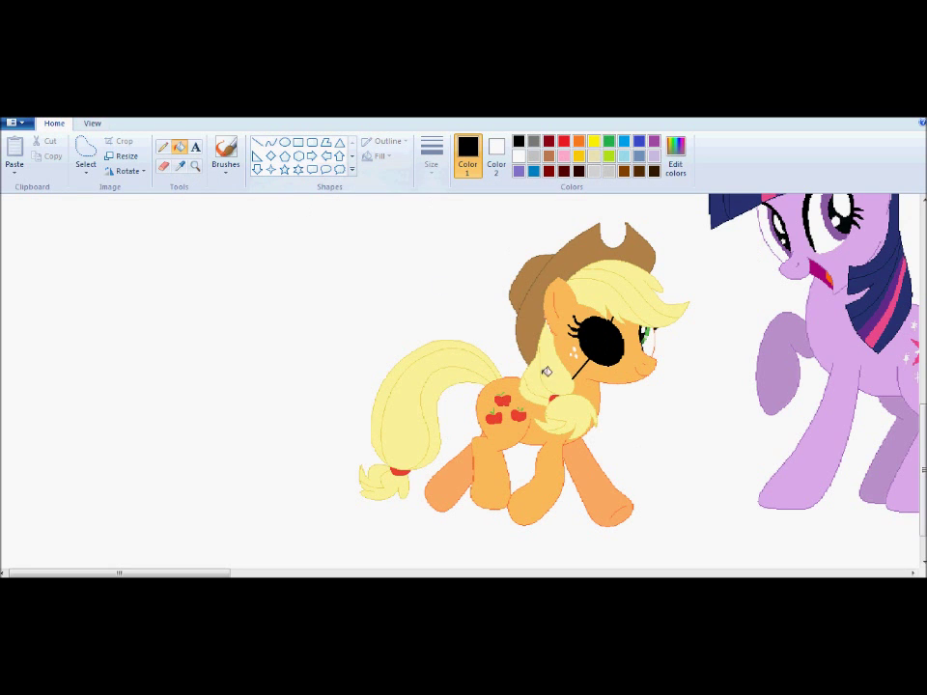
- Remove Applejack's far front hoof by drawing a white curve across the leg, filling below it with white and brushing away the leftover outline
scroll(431, 489, up, 5)
scroll(431, 489, down, 6)
click(518, 156)
click(272, 142)
drag(616, 448, 584, 459)
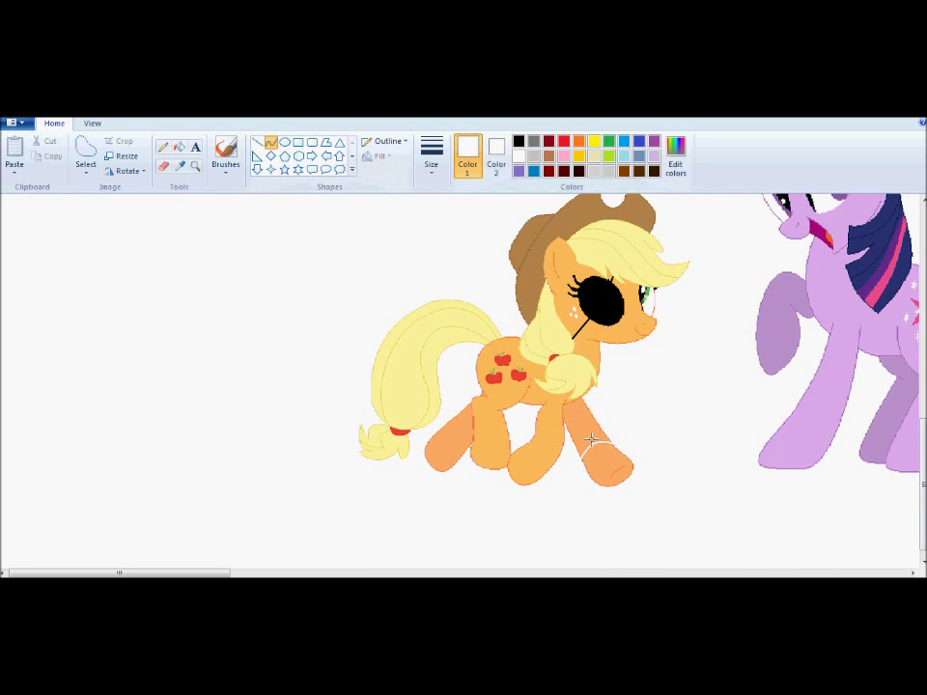
click(180, 147)
click(620, 463)
click(226, 149)
click(432, 154)
click(457, 274)
drag(618, 484, 630, 459)
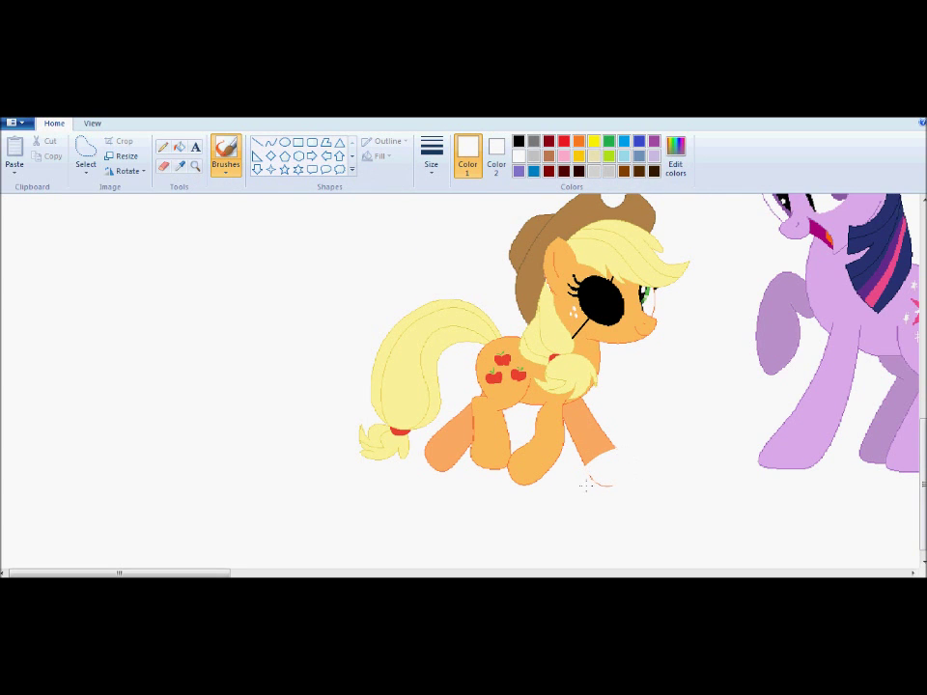
- Draw a dark grey cuff outline at the end of Applejack's shortened leg and fill it with dark grey
click(271, 142)
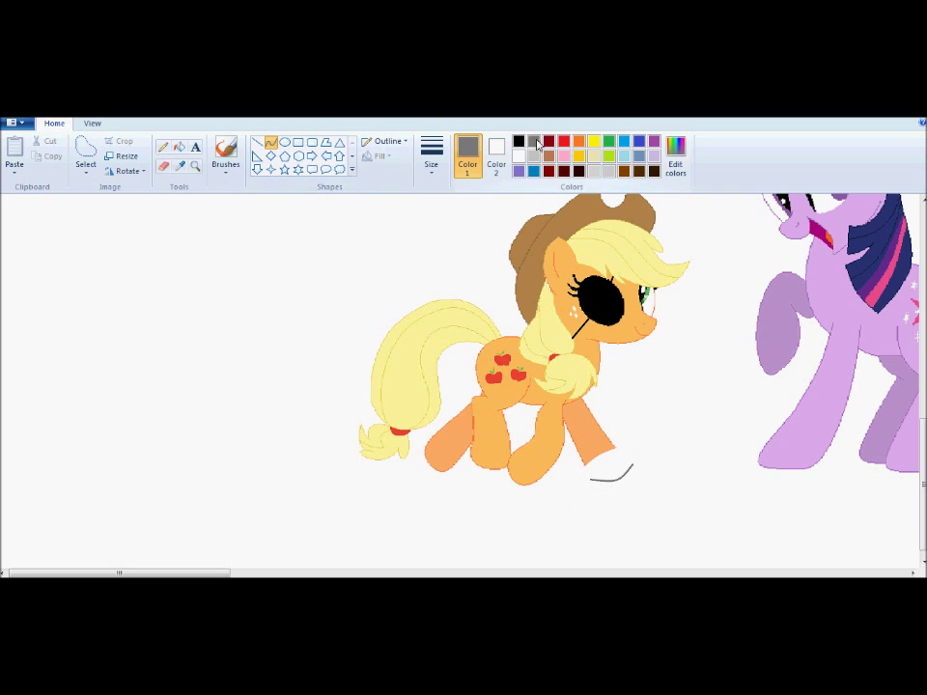
mouse_move(585, 465)
mouse_down()
mouse_move(591, 480)
mouse_move(633, 464)
mouse_up()
click(267, 144)
click(179, 147)
click(609, 466)
scroll(609, 465, up, 5)
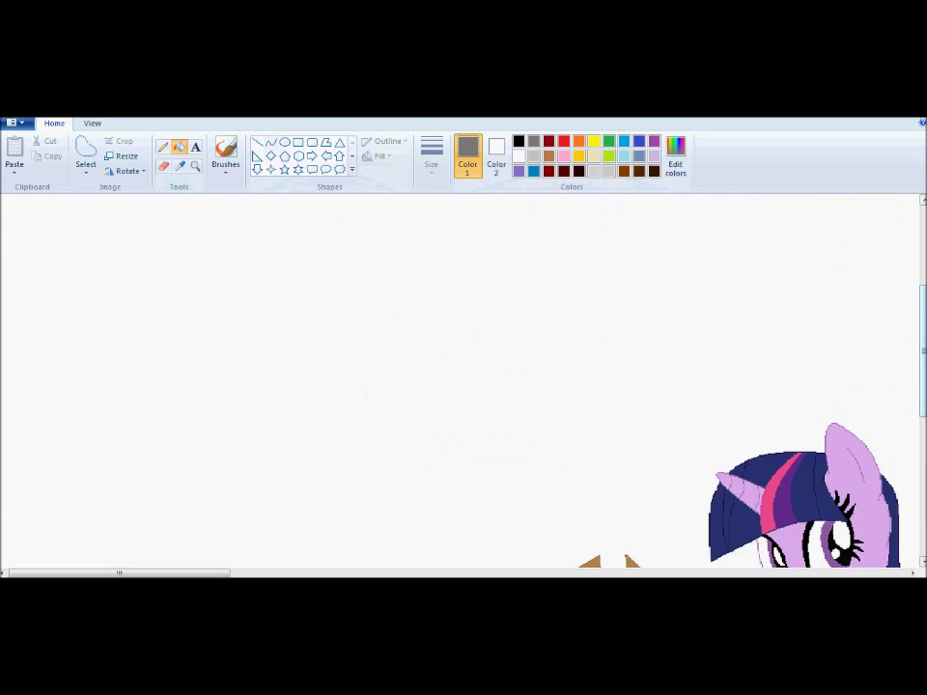
- Draw a curved light grey hook extending from the dark cuff and thicken it with the brush
scroll(609, 465, down, 6)
click(534, 157)
click(271, 142)
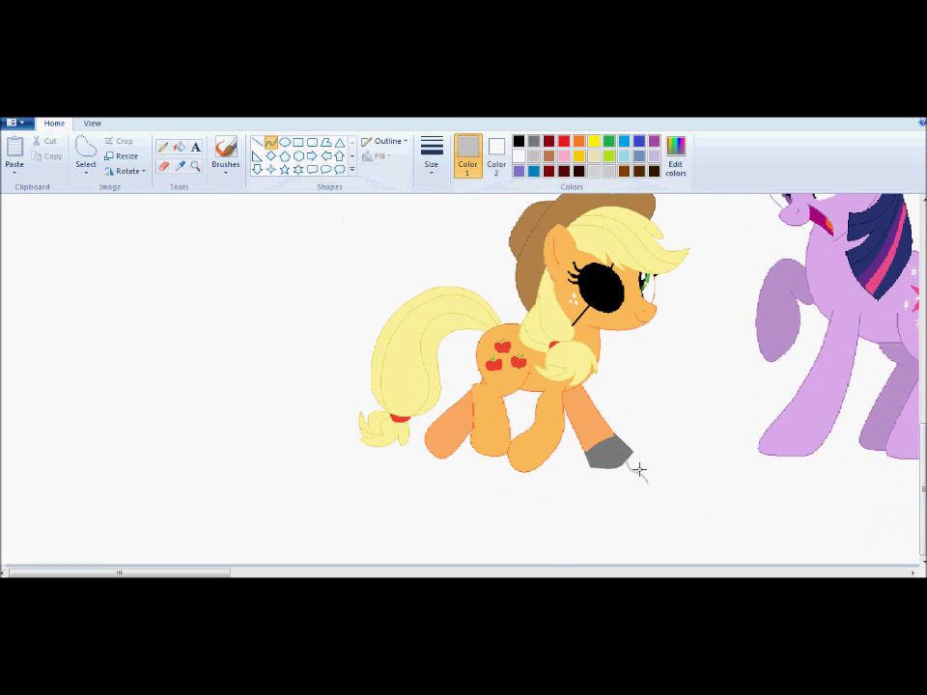
click(644, 465)
click(271, 142)
drag(642, 484, 634, 466)
click(226, 150)
click(436, 164)
click(452, 222)
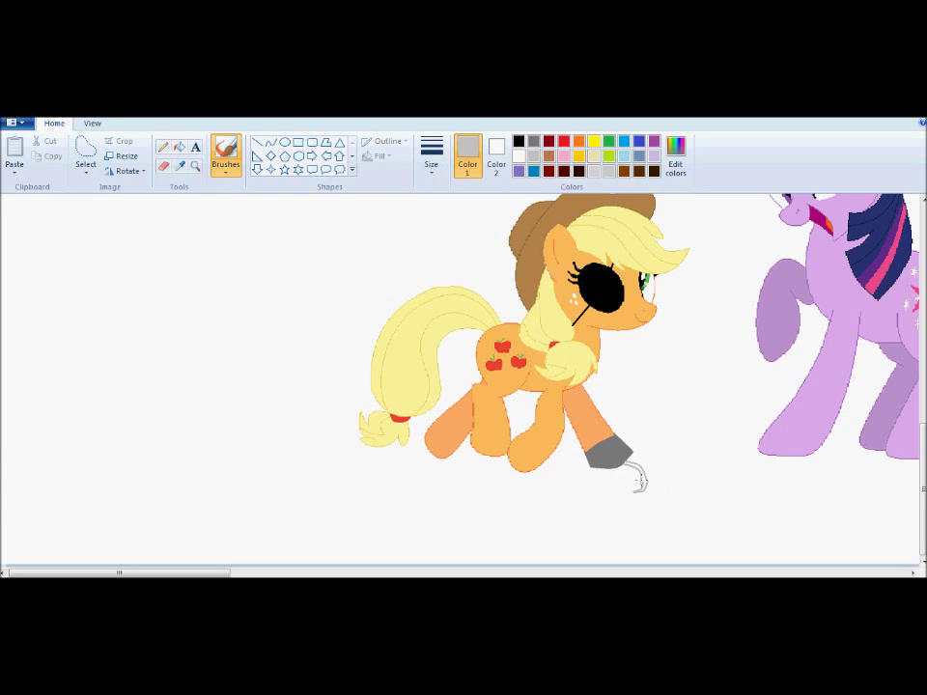
- Erase Applejack's brown hat by filling it with white and brushing over its remaining outlines
click(179, 146)
scroll(797, 410, up, 3)
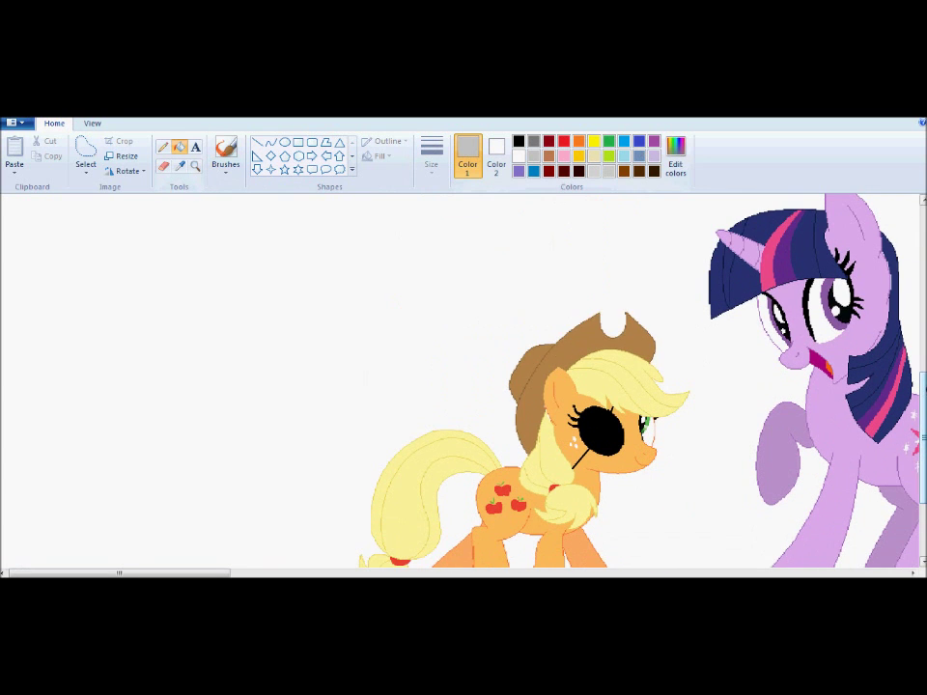
click(518, 155)
click(532, 362)
key(alt+h)
key(b)
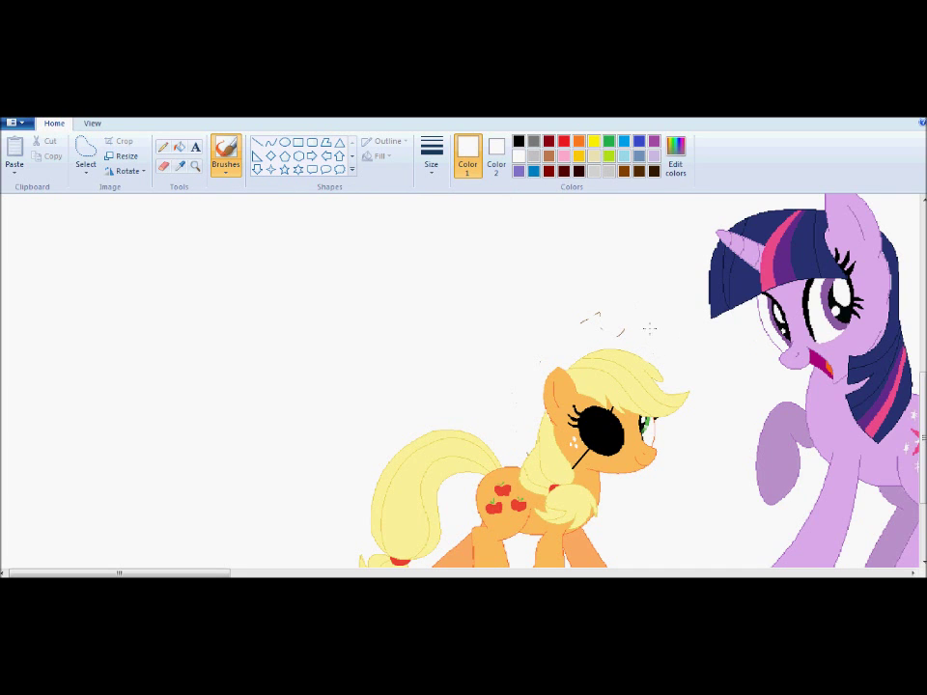
scroll(799, 271, down, 2)
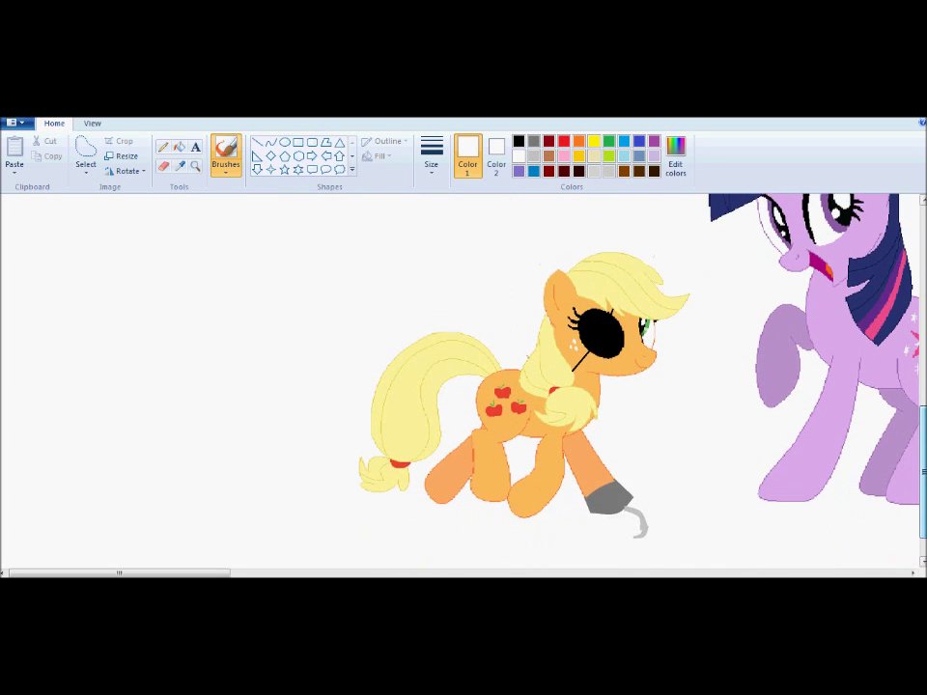
- Fill only Applejack's far eye with black and paint a small white dot in it, undoing the accidental background fill
click(179, 147)
click(657, 352)
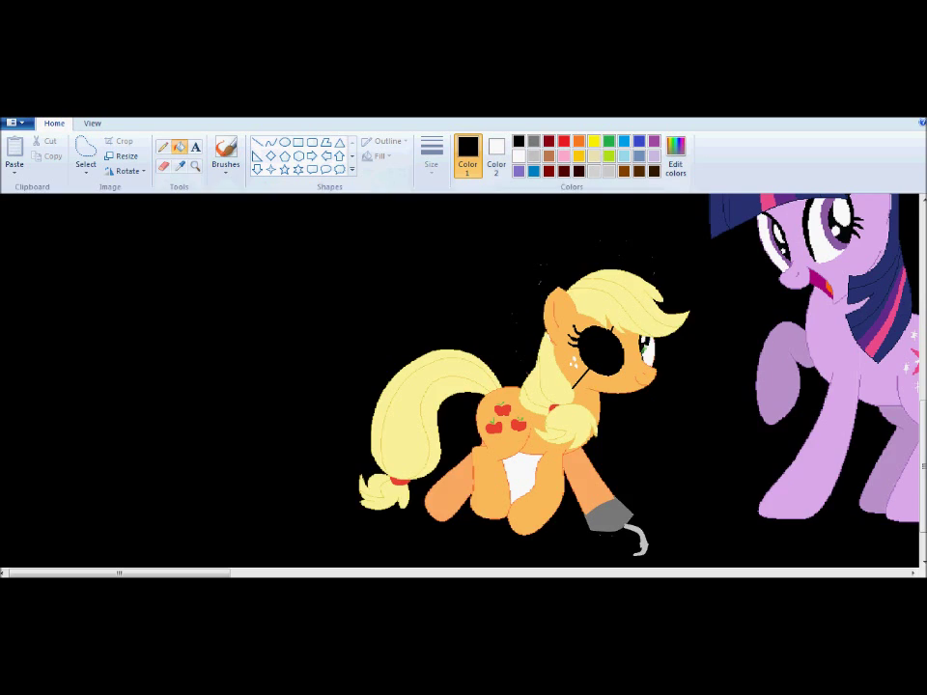
key(ctrl+z)
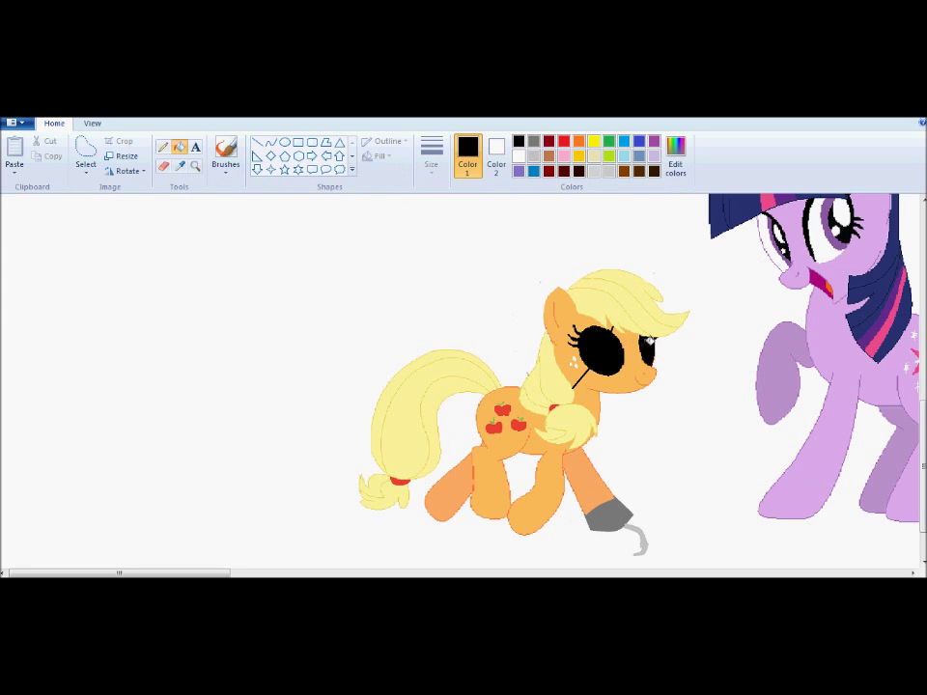
click(431, 154)
click(446, 212)
click(179, 147)
- Draw a black drooping eyelid line across the upper part of Twilight Sparkle's near eye
drag(160, 573, 296, 573)
drag(923, 466, 924, 441)
click(272, 142)
click(431, 157)
click(446, 222)
key(ctrl+z)
click(426, 158)
drag(323, 281, 410, 273)
click(445, 197)
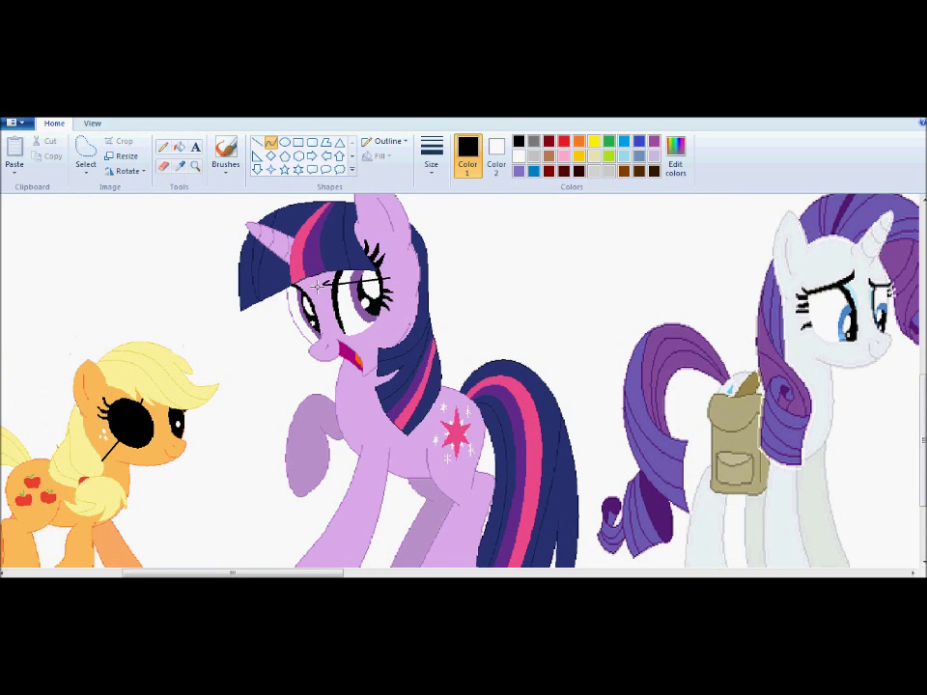
- Cover the part of Twilight's near eye and the lashes above the new eyelid line with her lavender coat colour
click(180, 146)
click(164, 147)
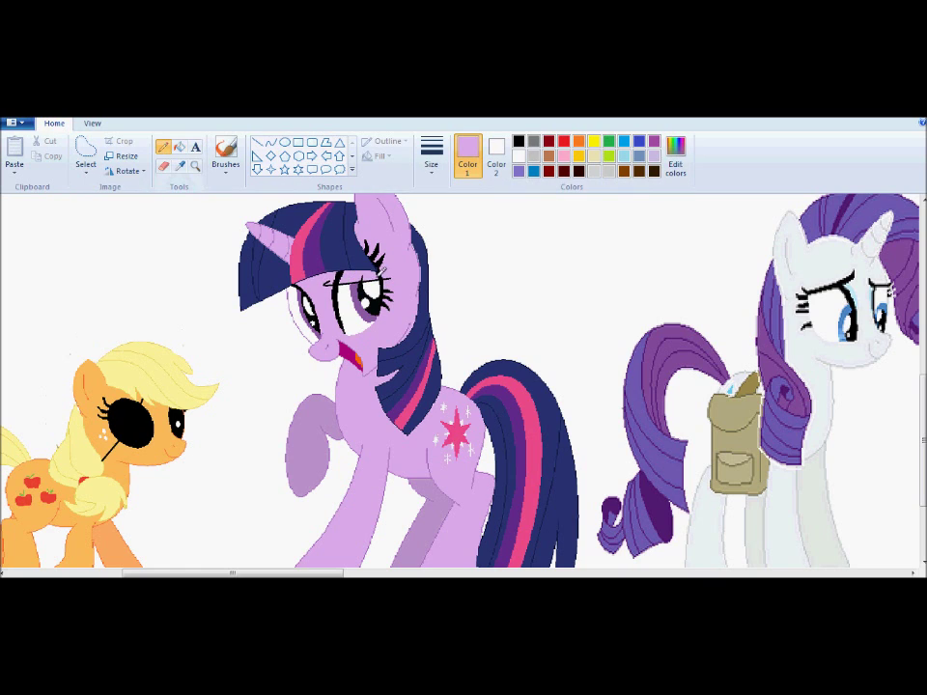
click(179, 147)
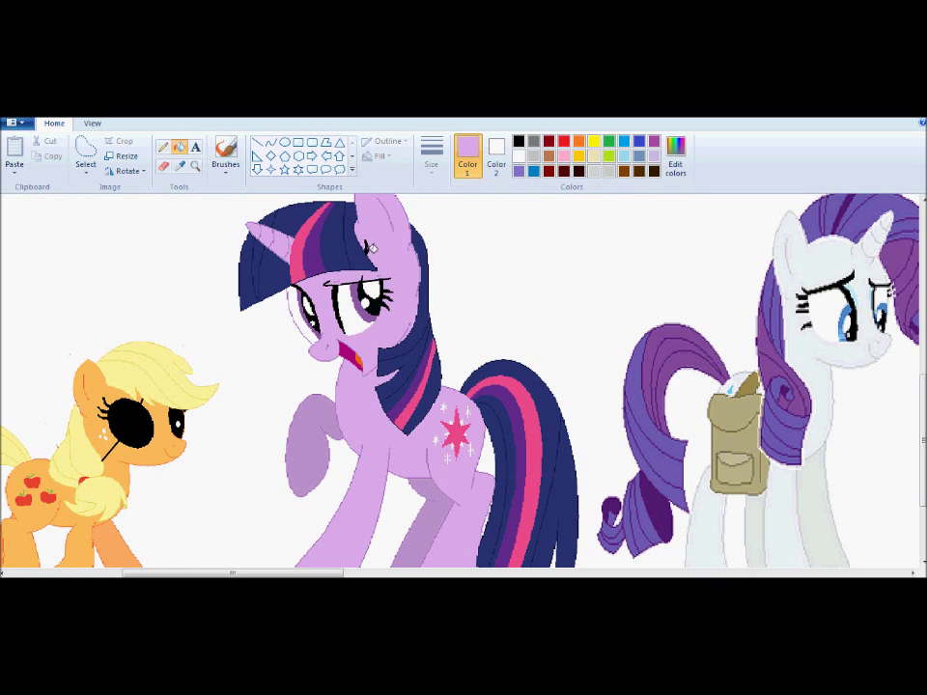
click(225, 153)
- Draw a black eyelid line across Twilight's far eye and fill the area above it with her lavender coat colour
click(272, 141)
click(519, 141)
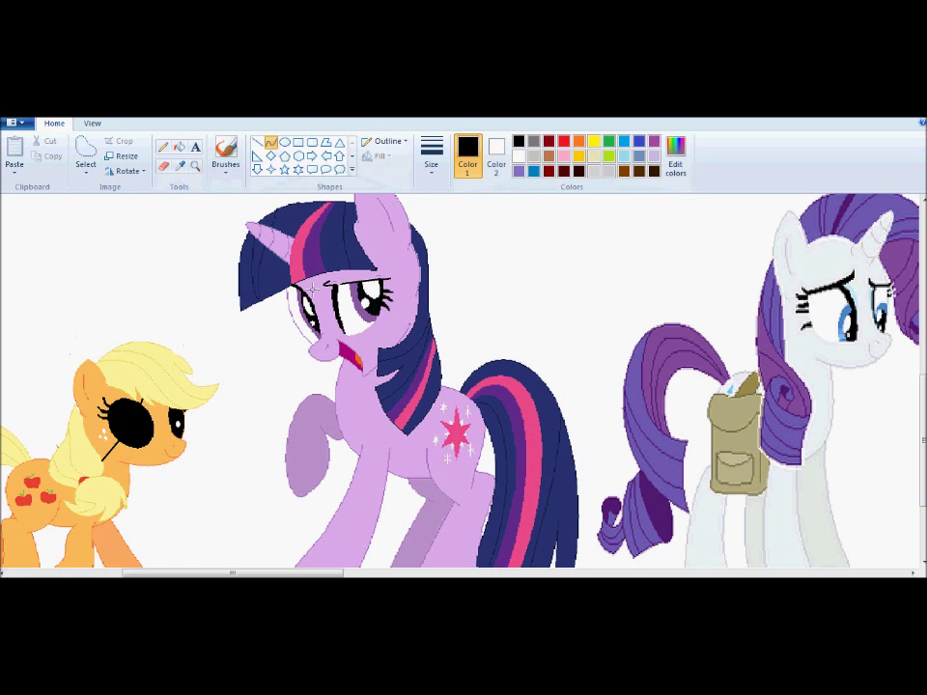
click(225, 153)
click(180, 166)
click(317, 284)
drag(289, 298, 304, 292)
click(179, 147)
click(298, 290)
- Touch up the outer end of Twilight's near eyelid line with lavender and black
click(256, 142)
click(271, 142)
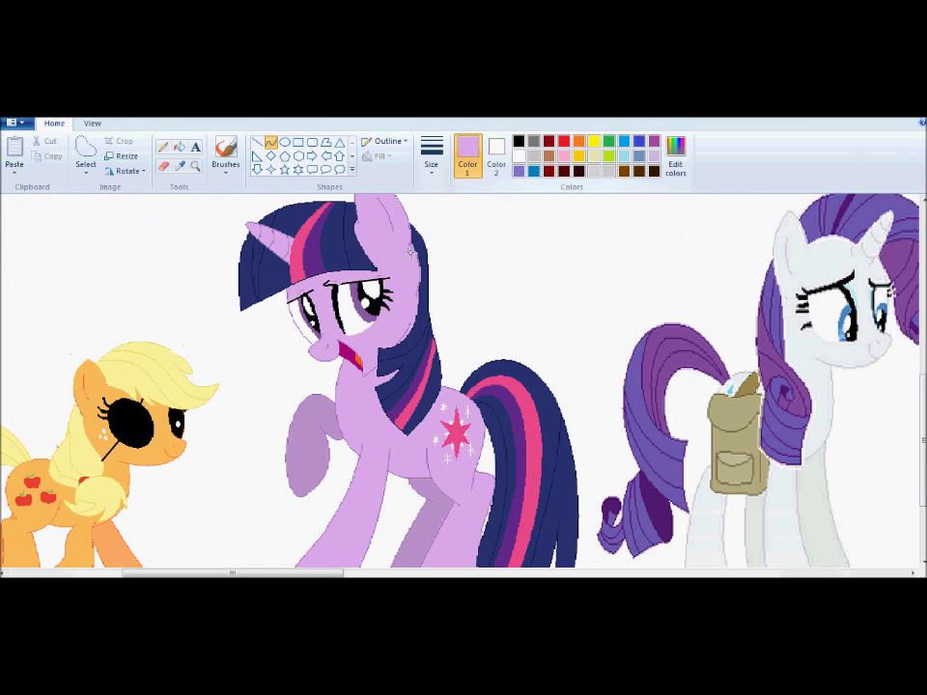
drag(331, 285, 397, 261)
click(519, 141)
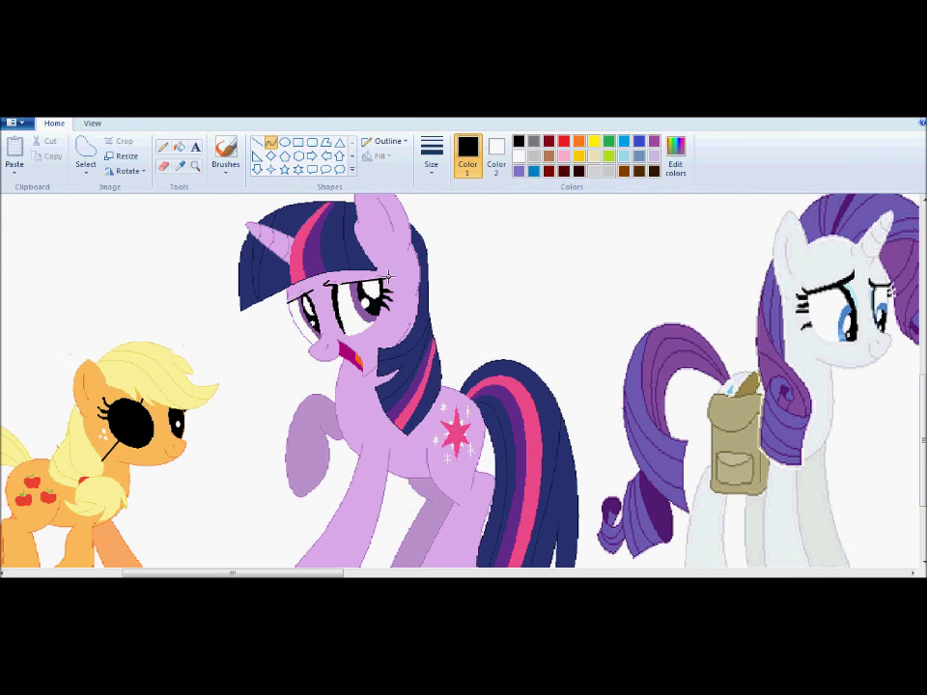
click(225, 152)
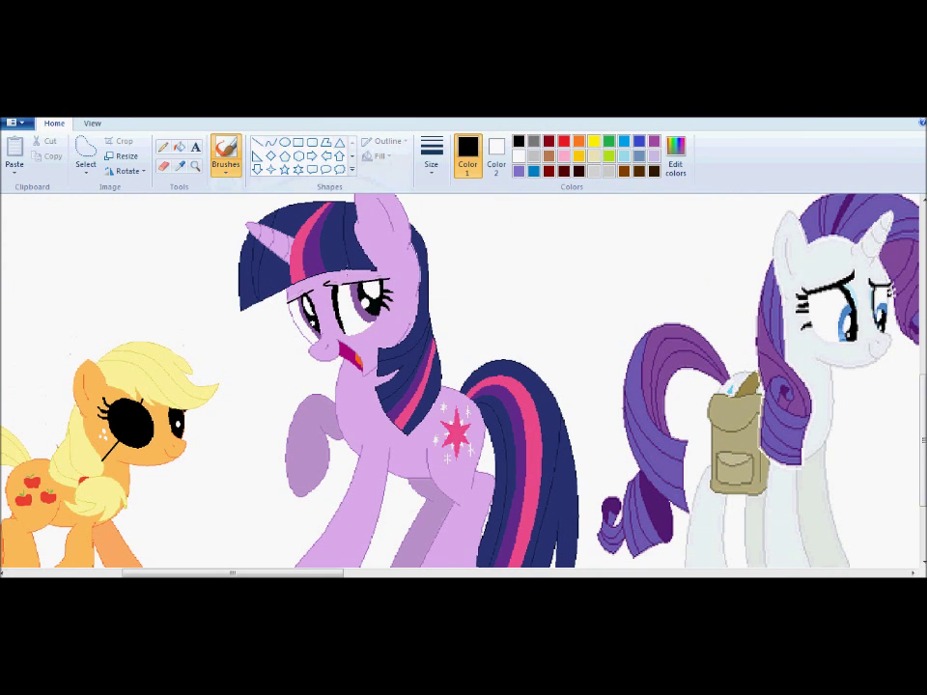
- Draw a black lower lid line across Twilight's near eye and fill the area beneath it with lavender
click(271, 142)
mouse_move(338, 307)
mouse_down()
mouse_move(344, 331)
mouse_move(383, 325)
mouse_up()
click(180, 147)
click(179, 166)
click(380, 338)
click(357, 331)
- Draw a black lower lid line on Twilight's far eye and brush lavender over the part beneath it
click(257, 142)
click(519, 141)
drag(320, 330, 307, 342)
click(226, 149)
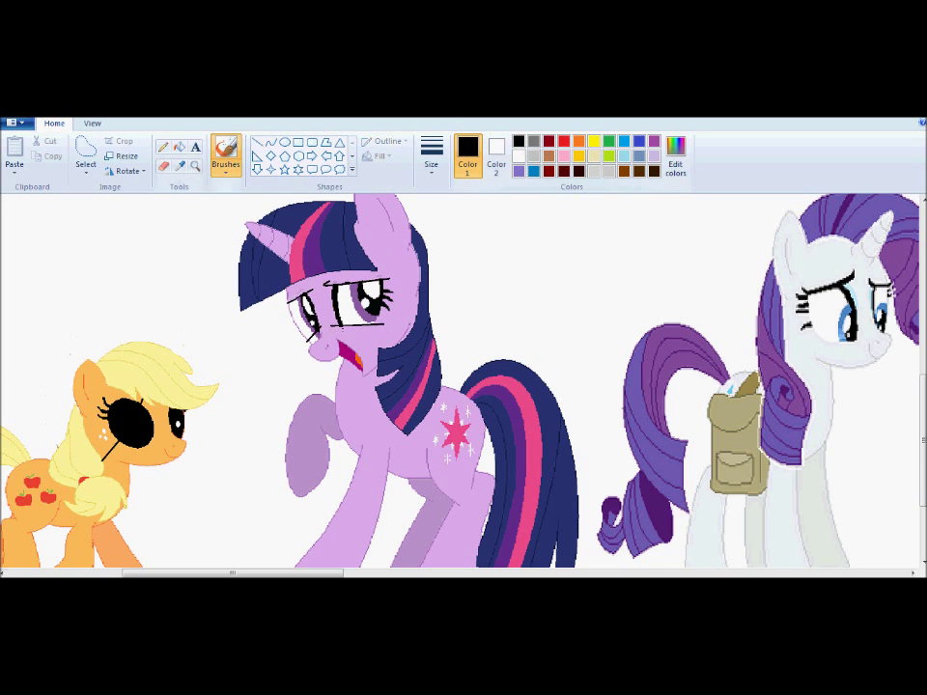
click(179, 166)
click(330, 339)
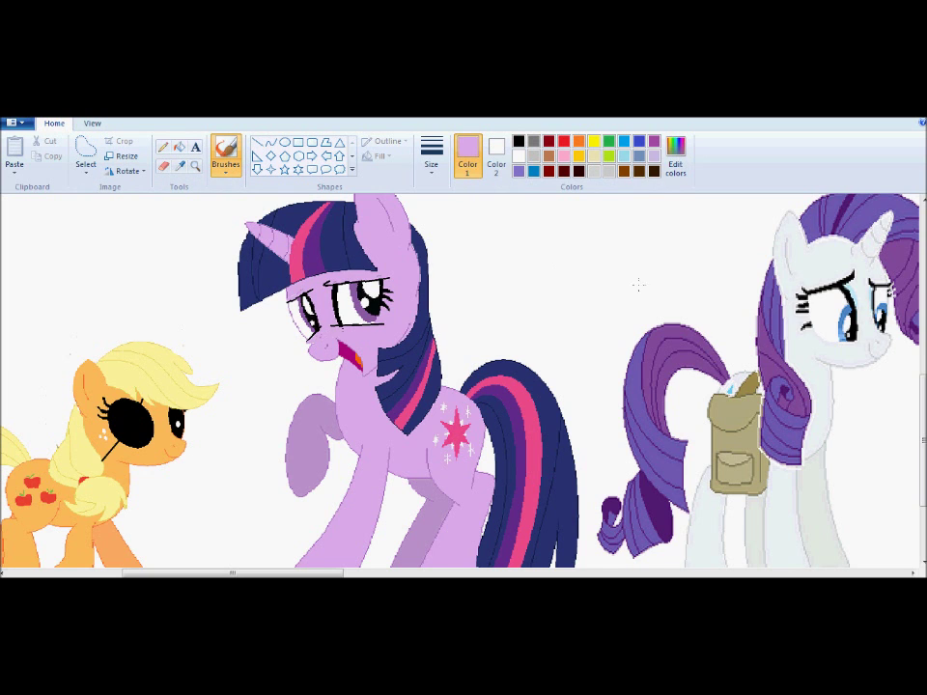
- Fill the inside of Twilight's open mouth with white
scroll(537, 256, down, 2)
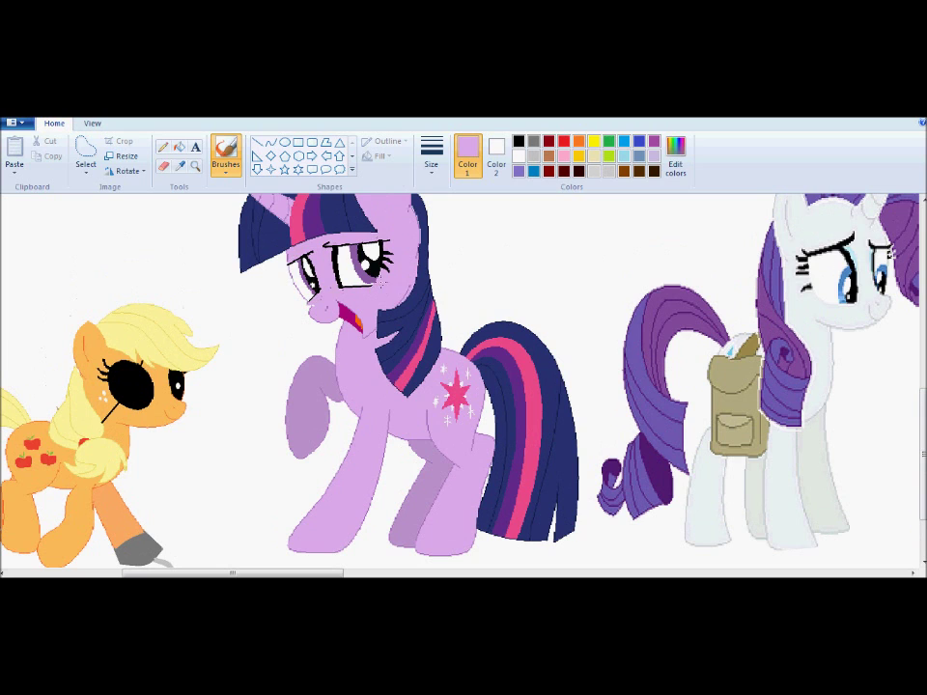
click(180, 147)
click(360, 318)
click(519, 156)
click(350, 319)
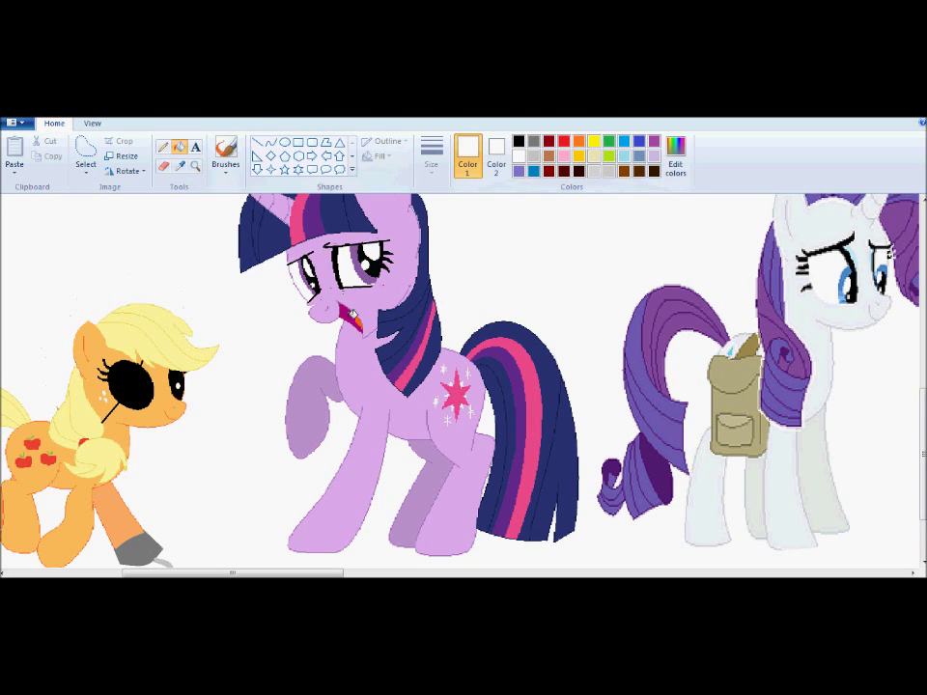
- Draw light grey detail lines over the white of Twilight's mouth using the pencil and curve tools
click(612, 173)
click(163, 146)
click(431, 156)
click(343, 339)
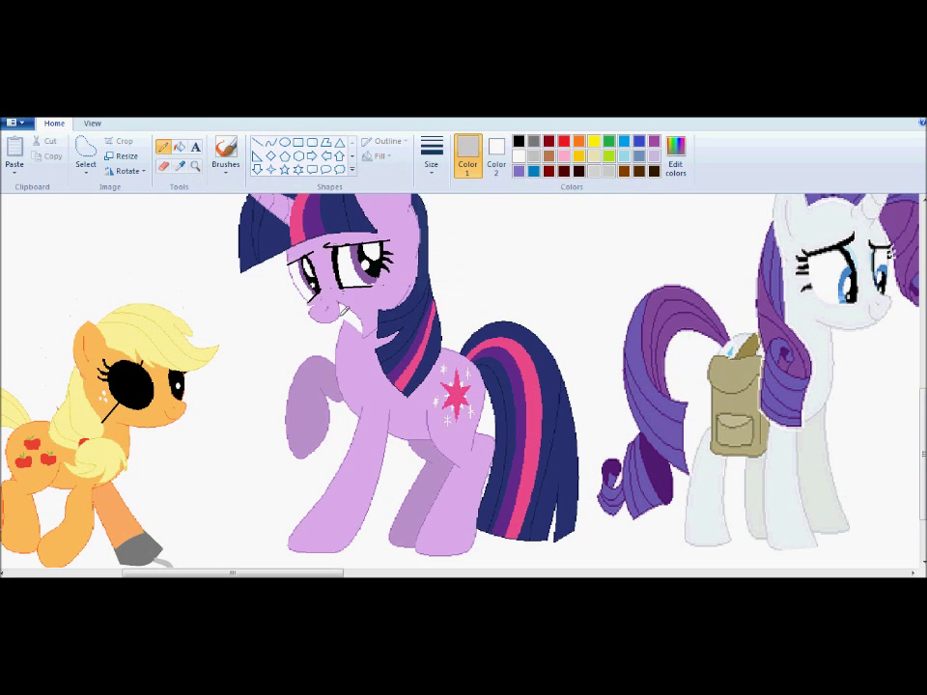
click(271, 142)
click(437, 167)
click(443, 201)
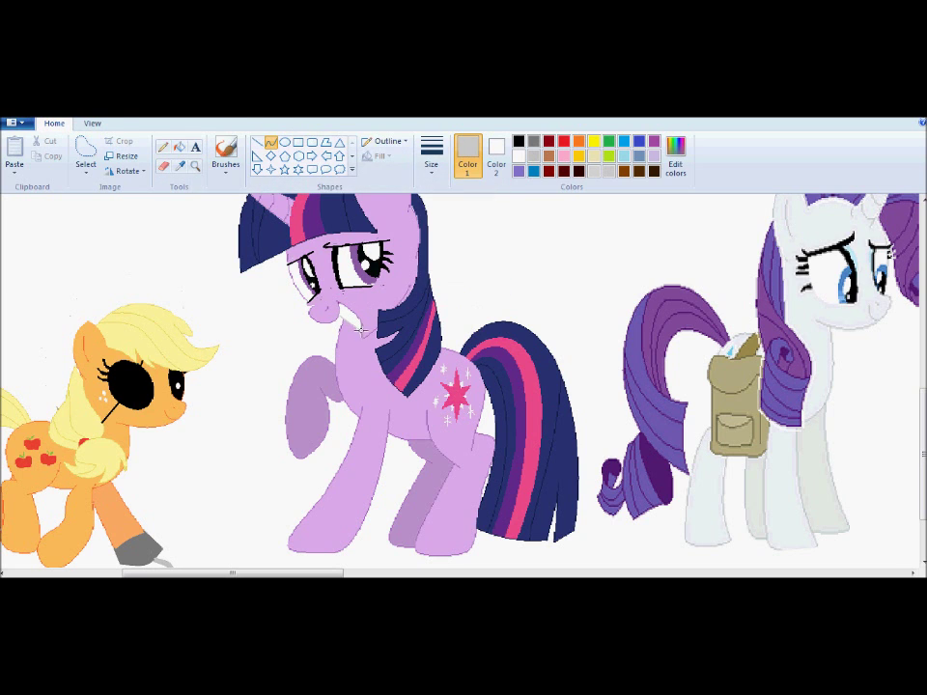
- Draw a small red ellipse at the lower end of Twilight's mouth and brush away its overlap with white and lavender
drag(318, 575, 329, 575)
drag(924, 454, 923, 446)
click(564, 141)
click(285, 142)
drag(295, 360, 309, 348)
click(226, 150)
click(518, 155)
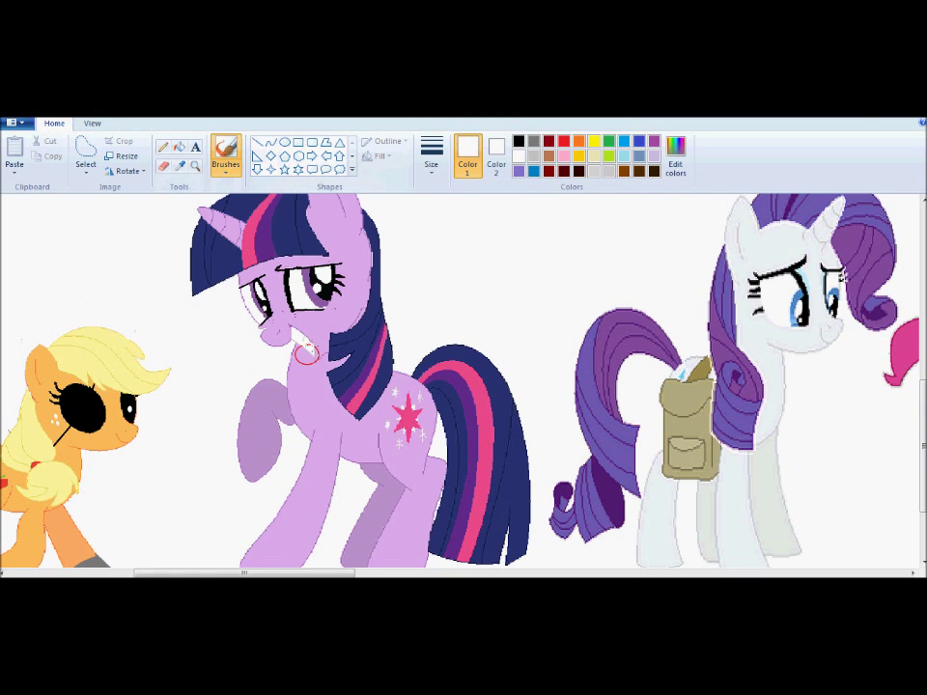
click(180, 166)
click(320, 357)
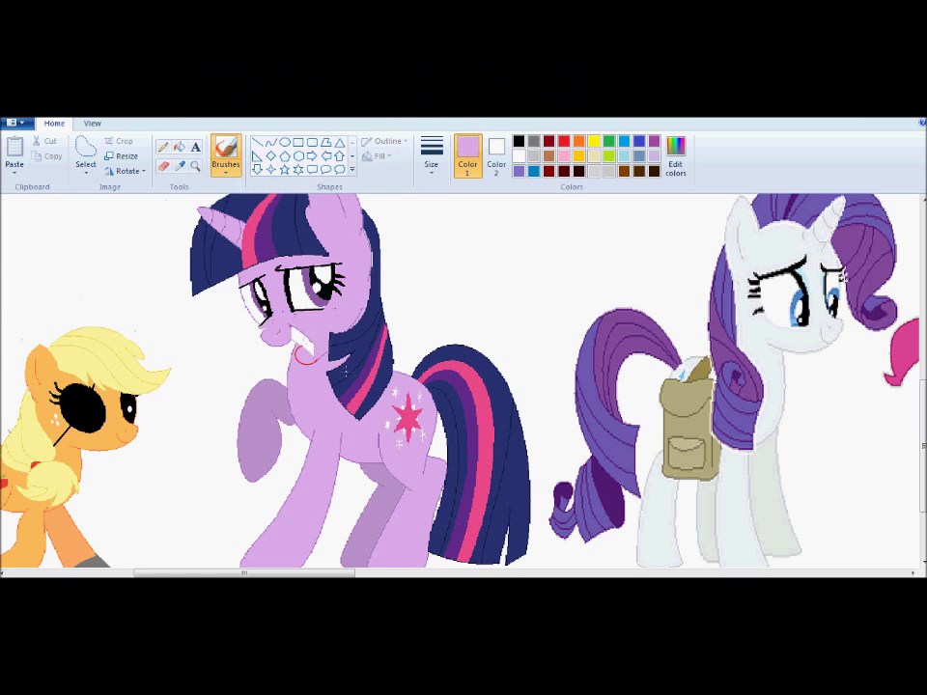
- Outline a second red lip shape beneath Twilight's muzzle with curves and retouch its edges with lavender
click(271, 142)
click(564, 140)
mouse_move(276, 338)
mouse_down()
mouse_move(302, 352)
mouse_move(280, 361)
mouse_up()
click(270, 144)
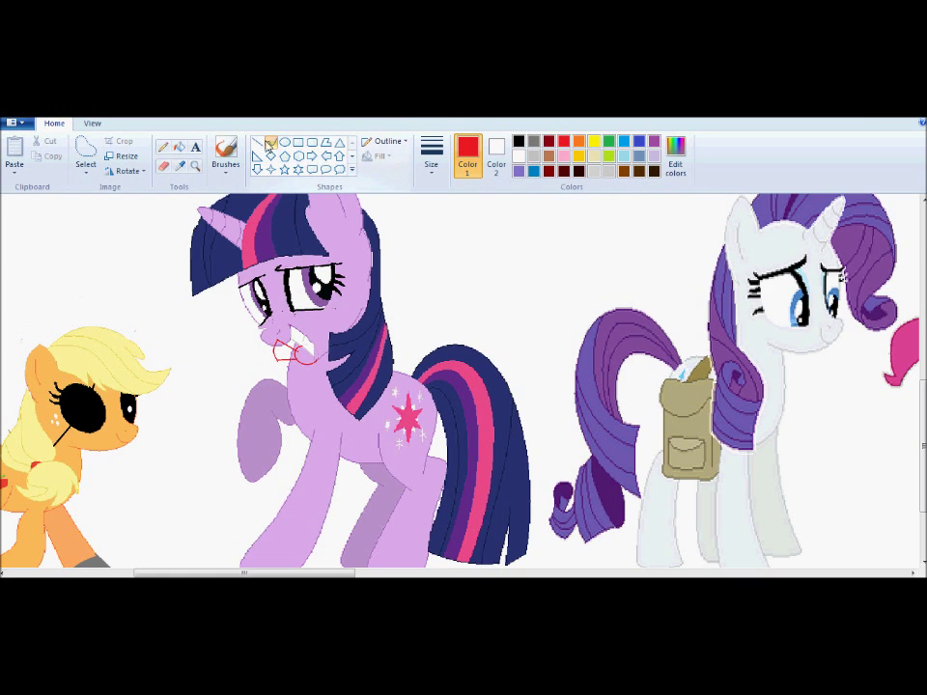
click(180, 166)
click(282, 324)
click(434, 158)
click(459, 220)
click(226, 152)
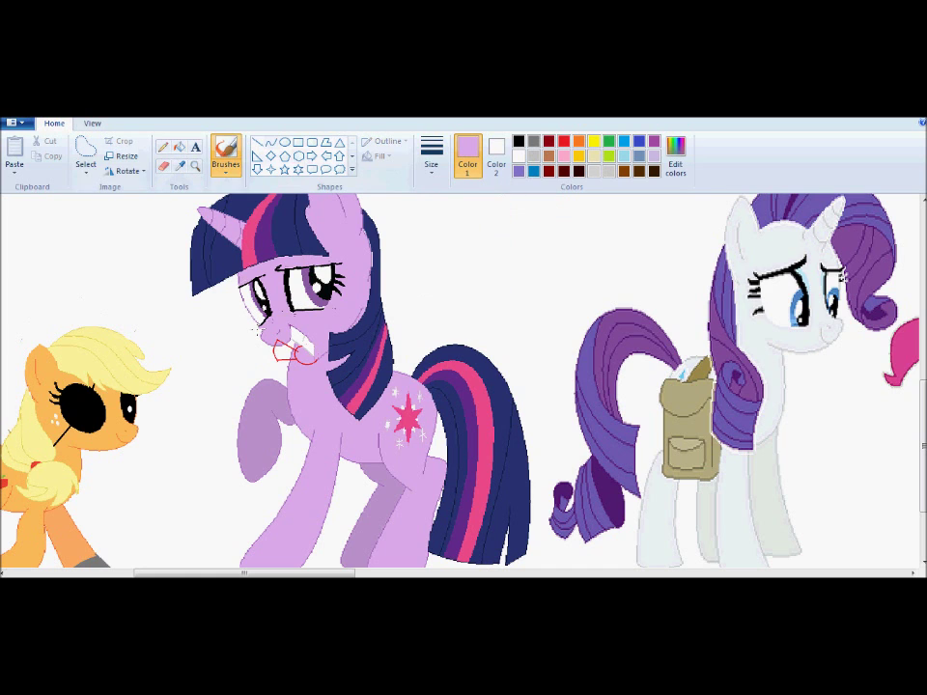
- Mix a darker red, fill both lip outlines on Twilight's mouth with it, and touch up the teeth
click(676, 156)
click(322, 292)
drag(613, 322, 613, 343)
click(337, 447)
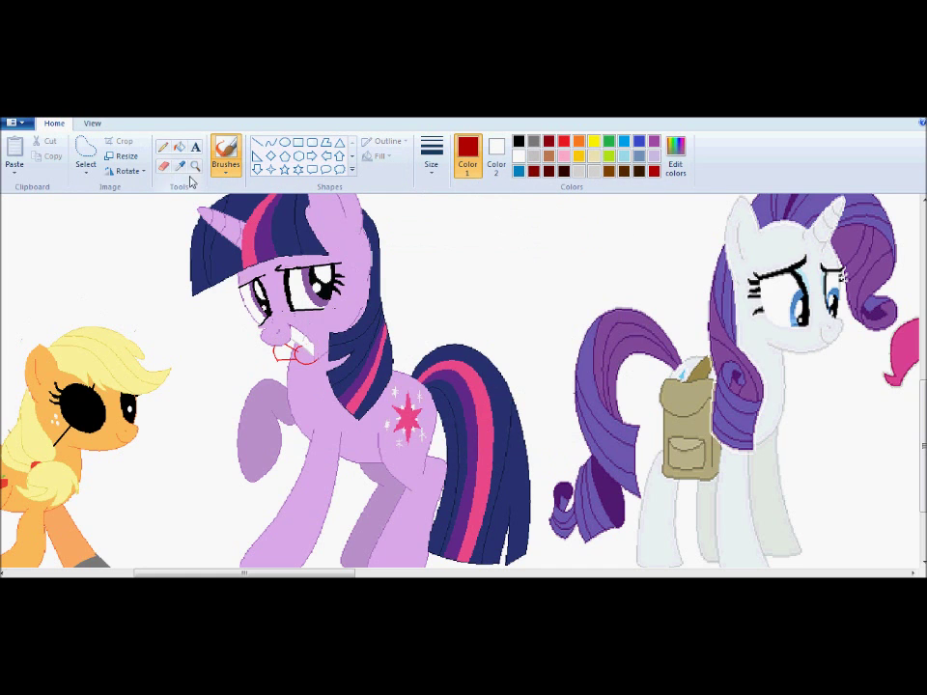
click(179, 148)
click(285, 354)
click(305, 357)
click(226, 153)
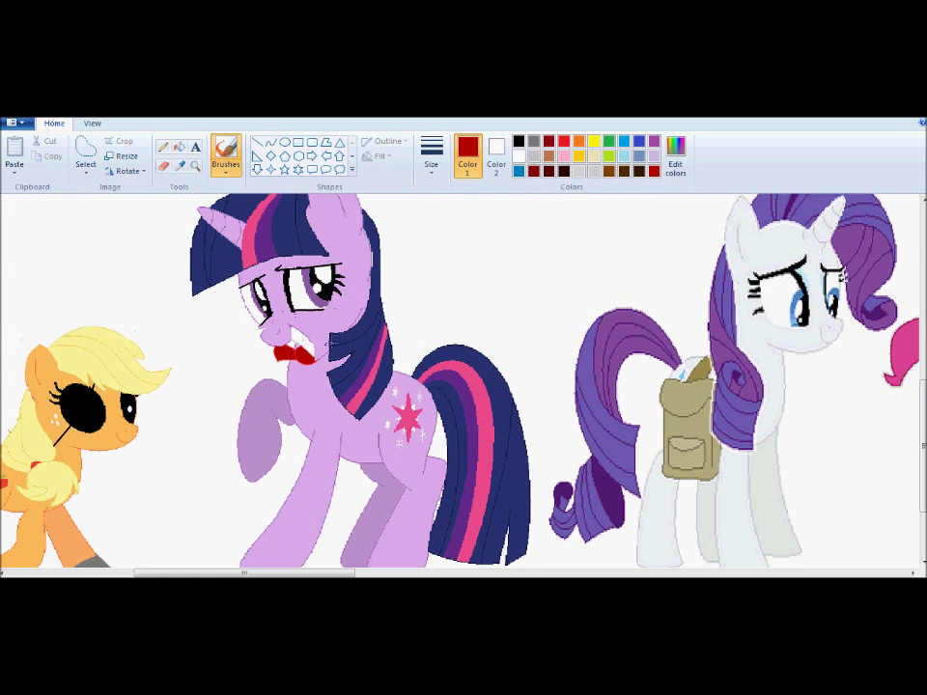
click(181, 166)
click(299, 340)
- Mix a darker shade of orange as the drawing colour for work around Pinkie Pie
drag(302, 573, 447, 572)
scroll(825, 294, down, 1)
click(87, 172)
click(244, 240)
scroll(583, 452, down, 1)
click(579, 141)
click(676, 156)
drag(610, 316, 610, 343)
click(337, 446)
- Draw a large dark orange ellipse outline around Pinkie Pie, widening it to enclose her whole body
click(286, 143)
drag(128, 363, 200, 455)
key(ctrl+z)
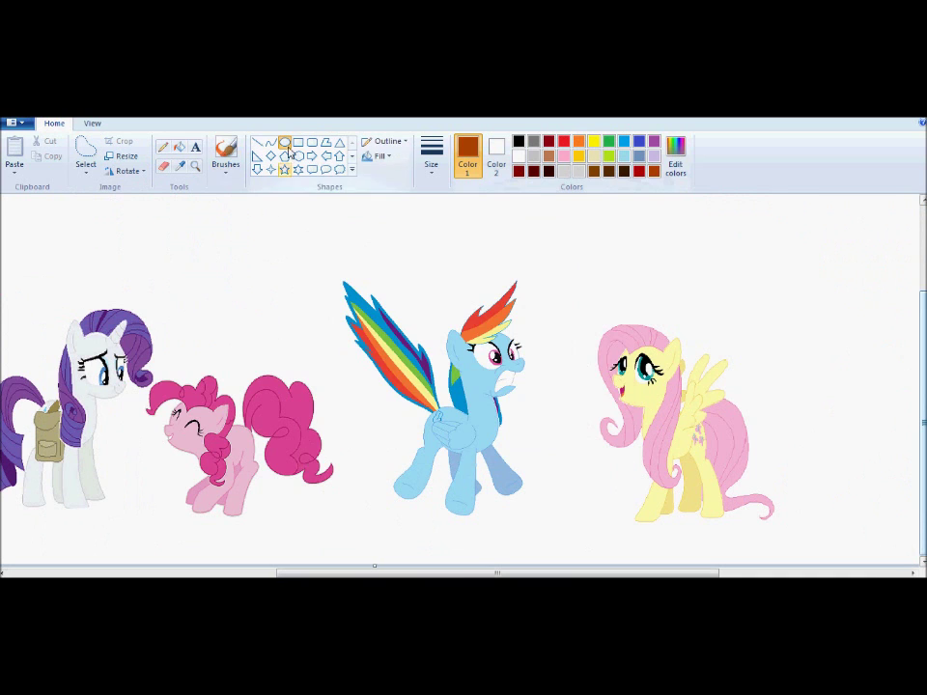
mouse_move(158, 359)
mouse_down()
mouse_move(348, 542)
mouse_move(355, 534)
mouse_up()
drag(159, 446, 116, 434)
- Try to fill the ellipse around Pinkie Pie with dark orange
click(376, 157)
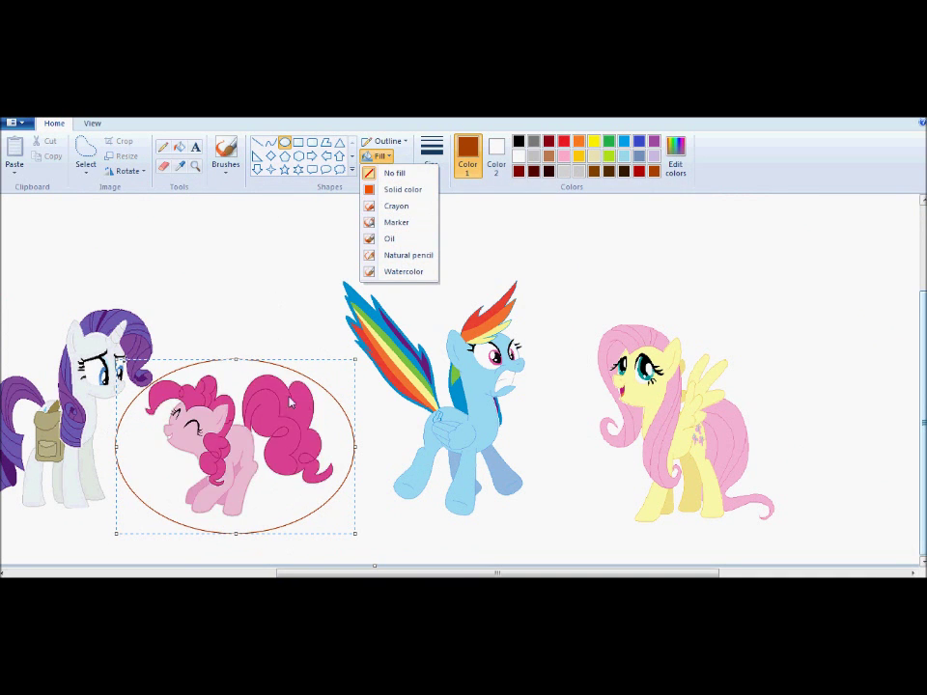
click(402, 155)
click(180, 148)
click(229, 375)
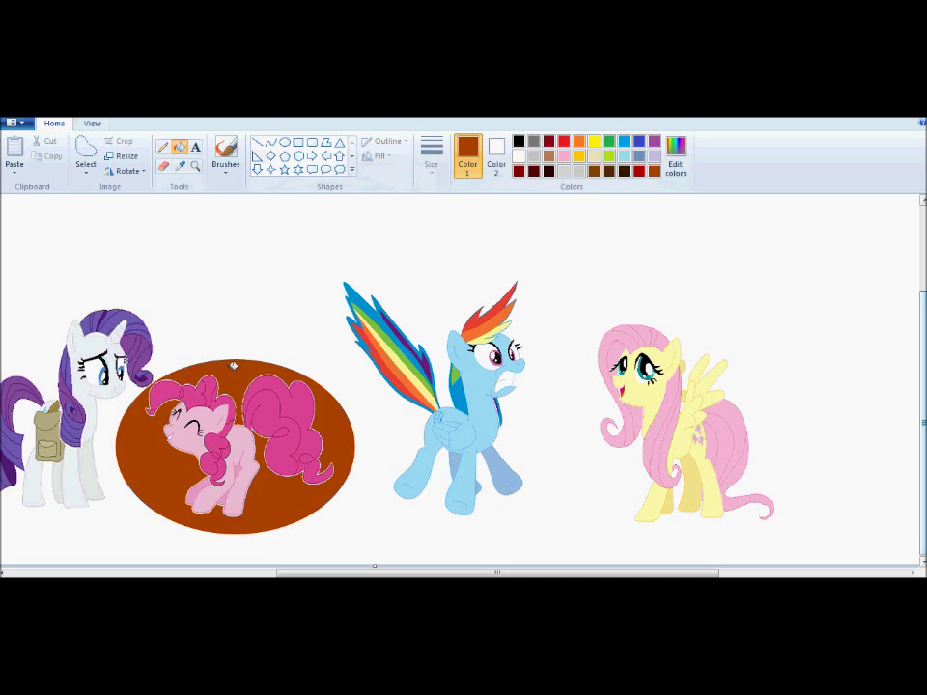
key(ctrl+z)
- Try the bucket fill on Pinkie Pie's ellipse again after setting the shape fill to No fill
click(225, 149)
click(285, 143)
click(376, 156)
click(394, 175)
click(179, 148)
click(245, 368)
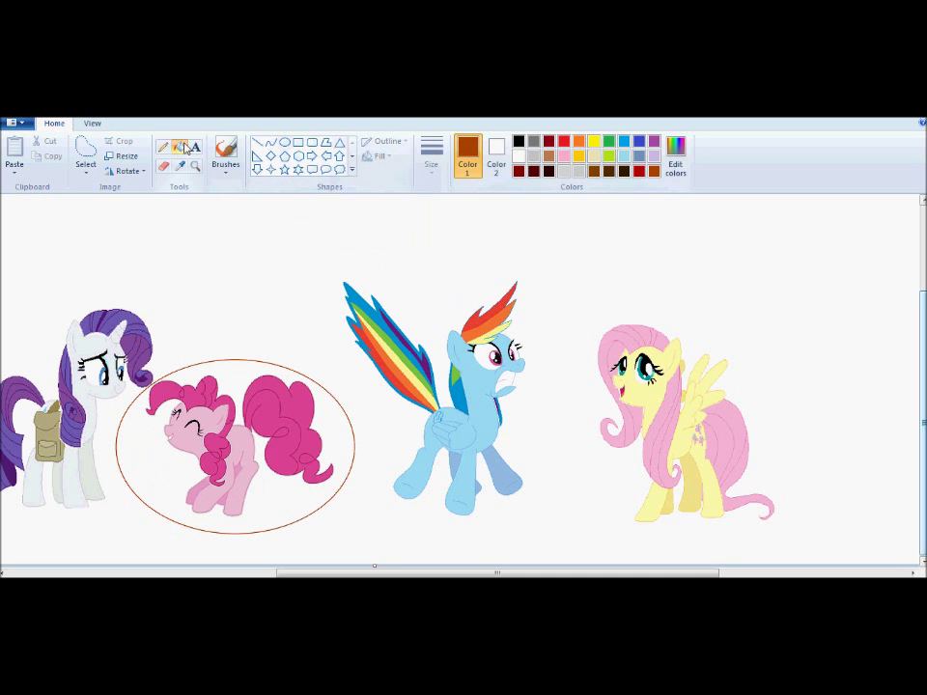
key(ctrl+z)
- Try a Marker fill for the ellipse shape around Pinkie Pie
click(197, 442)
click(285, 143)
click(377, 157)
click(378, 222)
key(ctrl+z)
key(ctrl+z)
key(ctrl+y)
- Undo the dark orange ellipse around Pinkie Pie
click(224, 172)
click(178, 150)
click(92, 123)
click(54, 122)
click(285, 142)
click(371, 143)
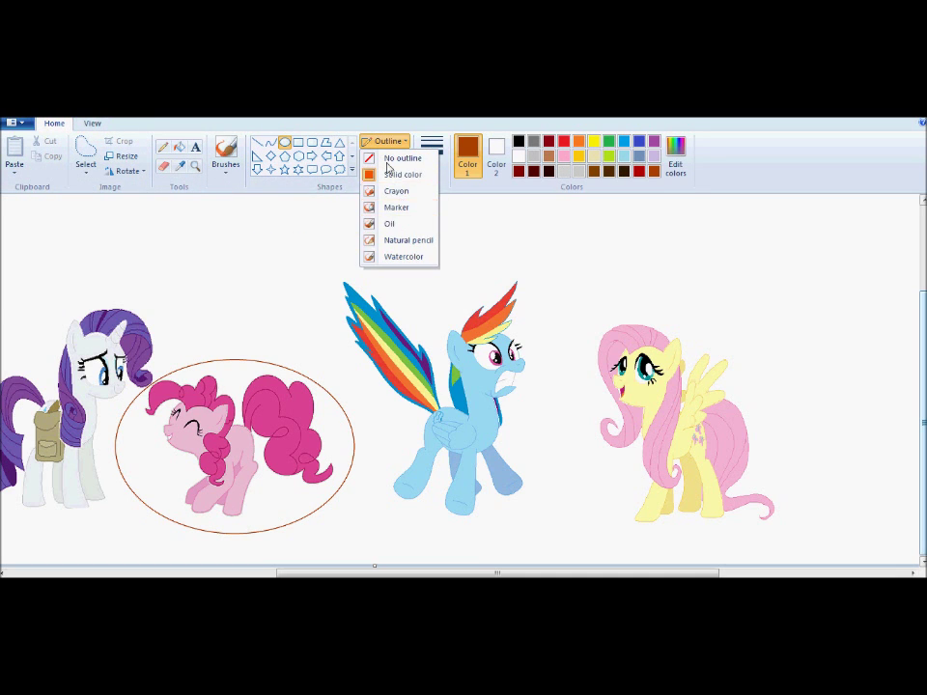
click(384, 160)
key(ctrl+z)
click(382, 157)
click(386, 223)
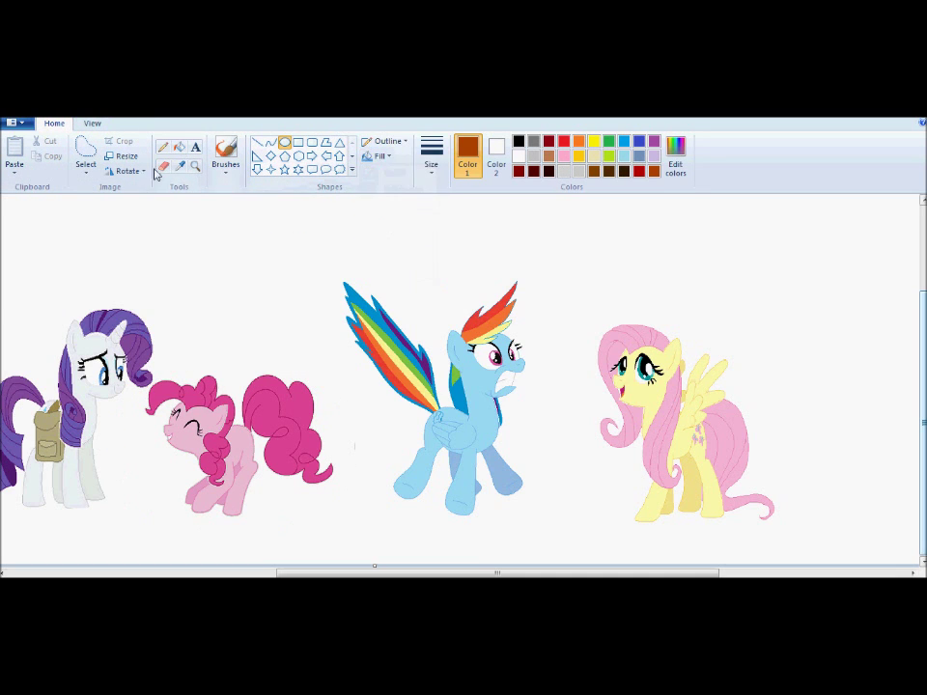
- Draw a small light blue circle as a bow tie knot at Pinkie Pie's neck
drag(373, 571, 397, 571)
click(86, 170)
click(131, 221)
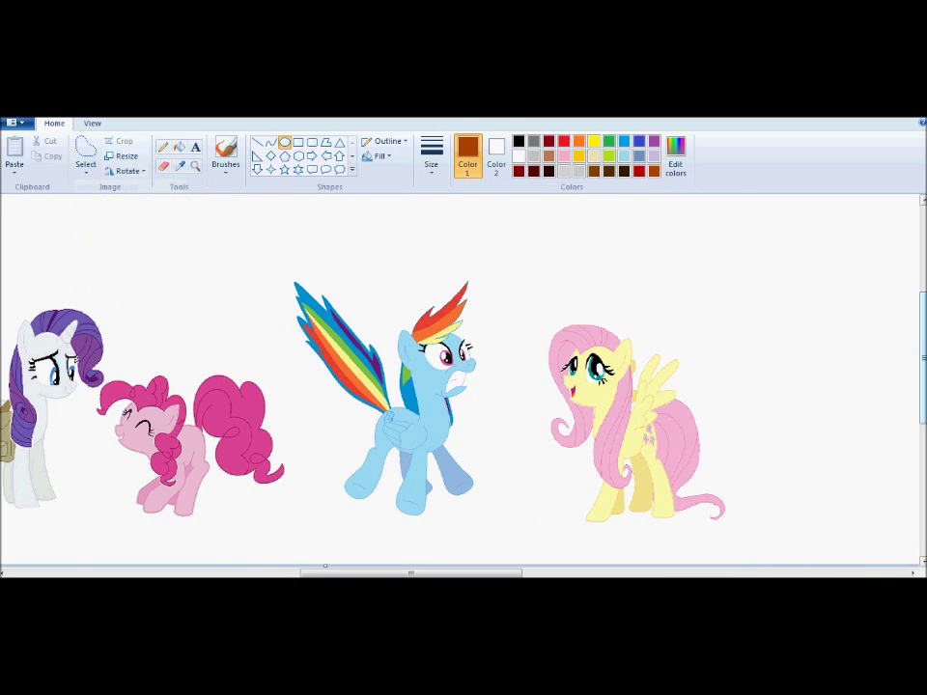
scroll(296, 394, up, 2)
click(624, 156)
drag(289, 428, 316, 403)
click(383, 157)
click(385, 173)
click(299, 313)
- Outline the bow tie's wing beside the knot with light blue curves
click(272, 142)
click(271, 142)
mouse_move(291, 415)
mouse_down()
mouse_move(256, 411)
mouse_move(267, 440)
mouse_up()
click(256, 430)
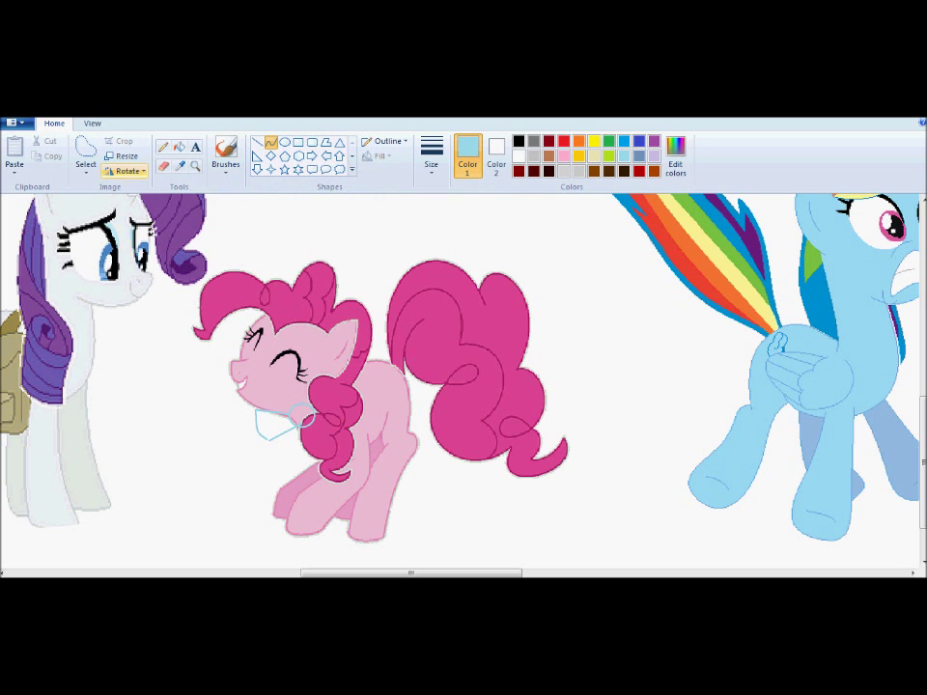
- Define a deeper sky blue and fill the knot and wing of Pinkie Pie's bow tie
click(180, 146)
click(676, 157)
click(335, 445)
click(302, 417)
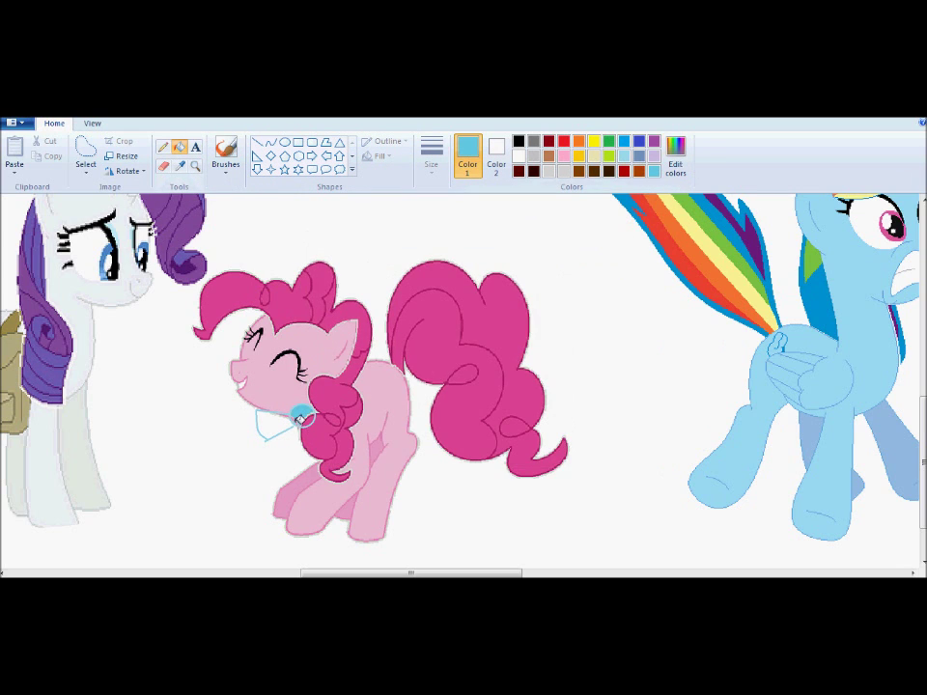
click(271, 425)
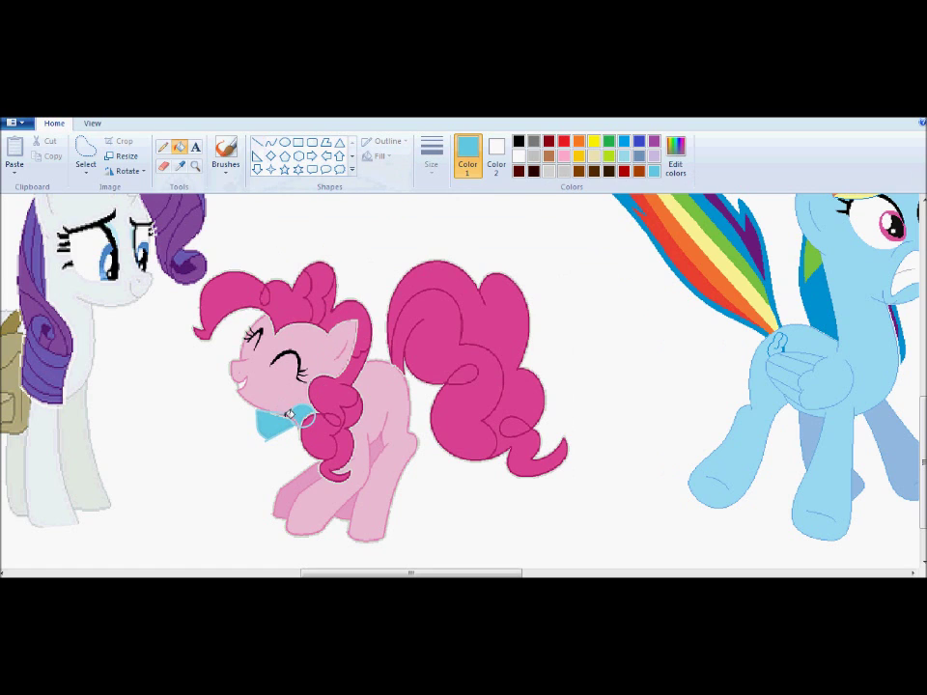
- Paint over the bow tie lines overlapping Pinkie Pie's curl with her hair pink, sampling colors from the picture
click(225, 154)
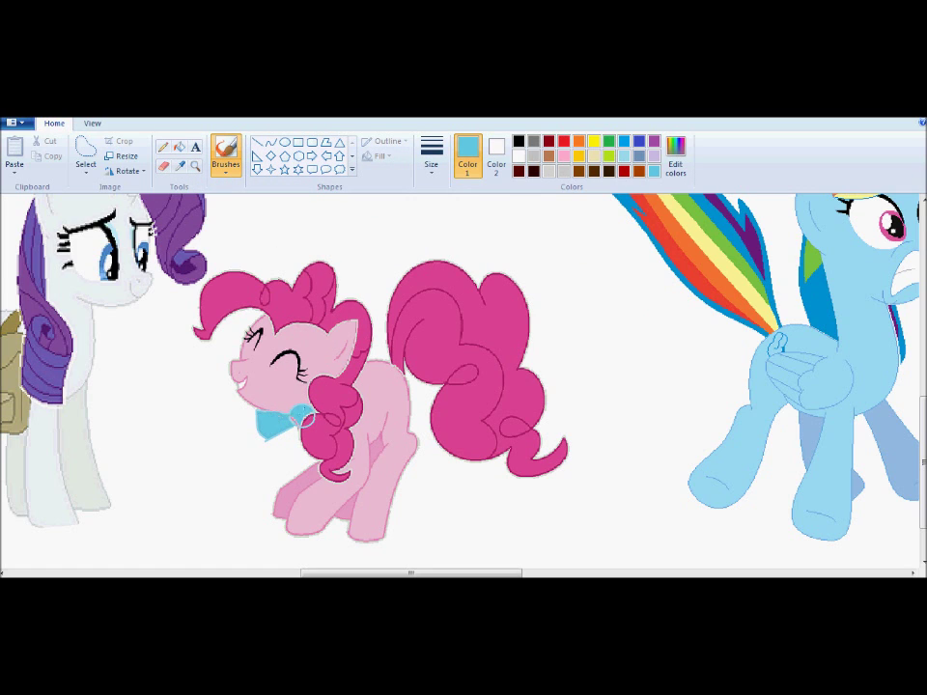
click(179, 166)
click(253, 286)
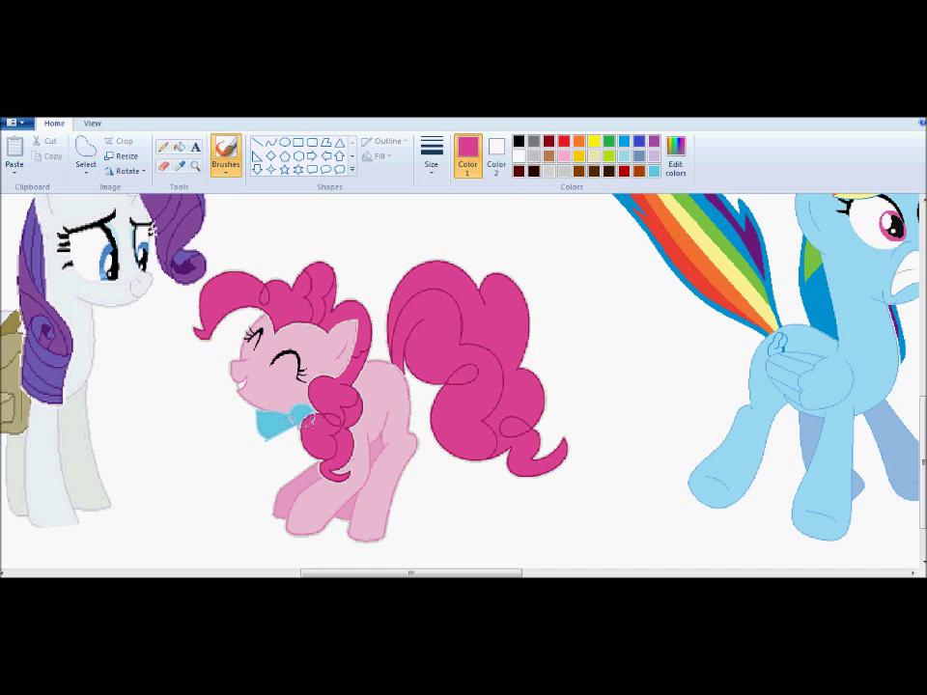
scroll(395, 291, up, 1)
scroll(395, 292, down, 3)
click(179, 166)
click(550, 378)
click(182, 167)
click(584, 369)
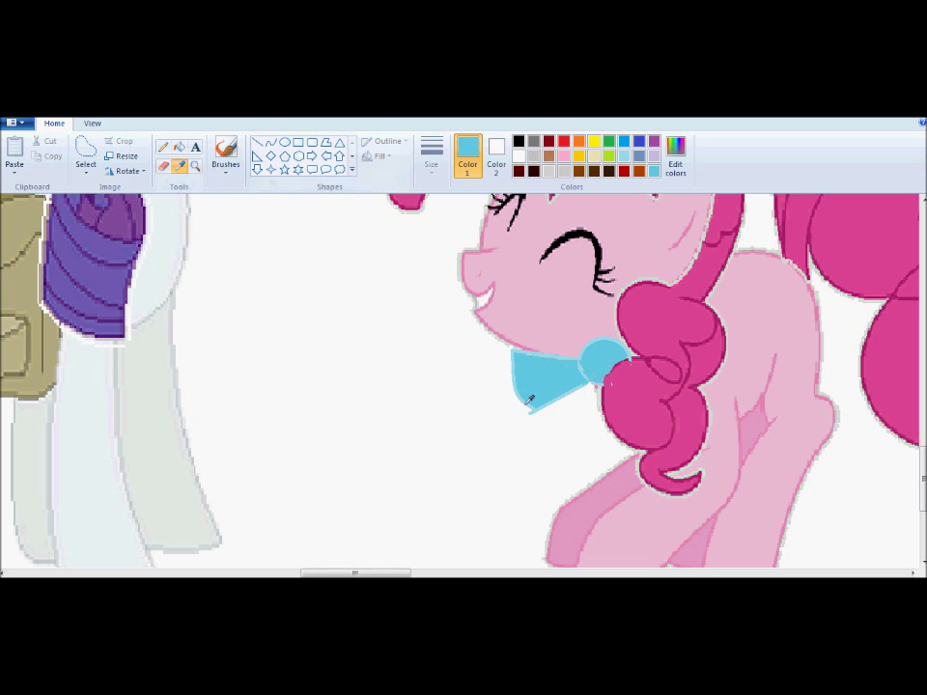
- Touch up the outline of Pinkie Pie's curl beside the bow tie with the sampled dark magenta
click(181, 167)
click(642, 313)
click(181, 166)
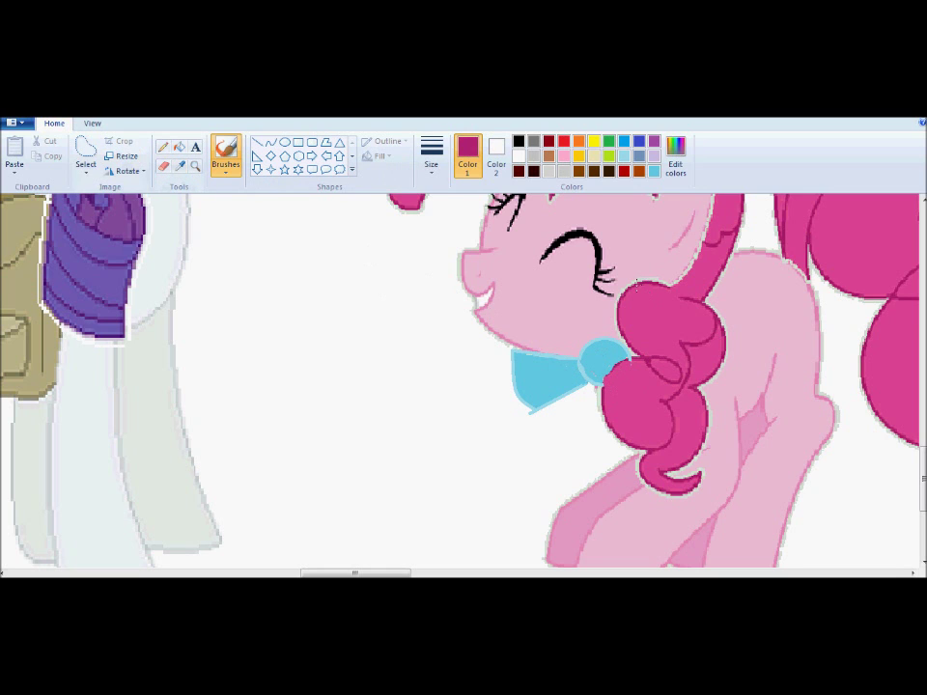
click(646, 283)
click(431, 156)
click(271, 142)
click(432, 156)
click(471, 245)
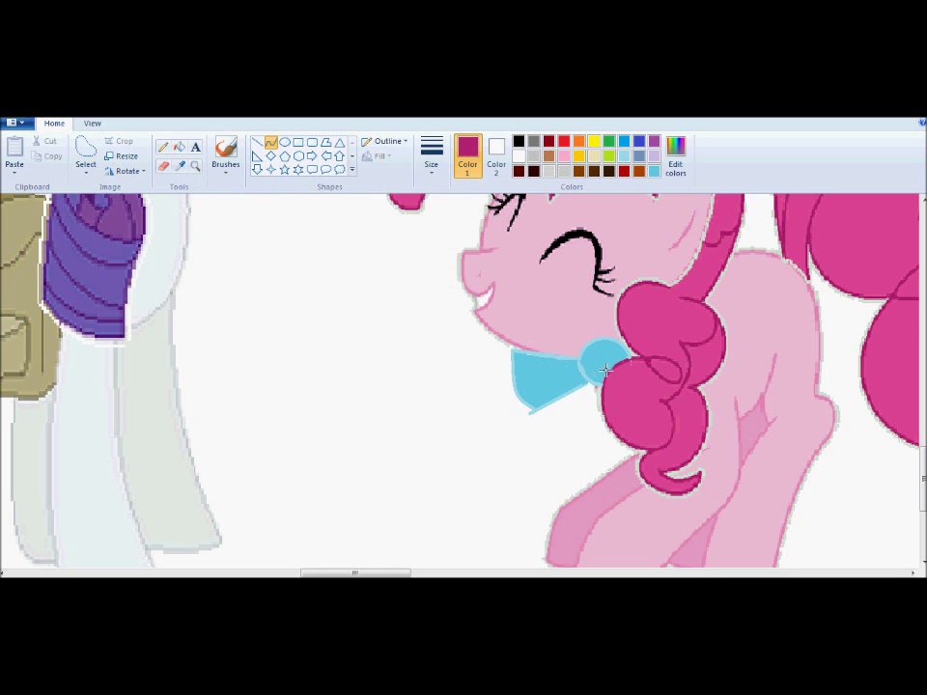
click(181, 166)
click(597, 371)
click(805, 584)
drag(923, 502, 923, 464)
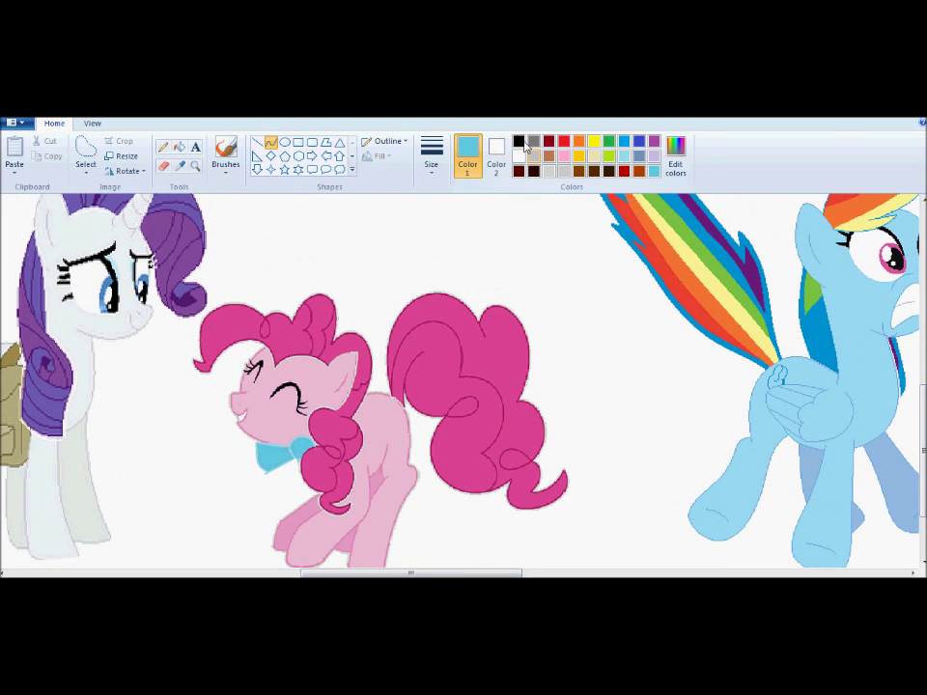
- Draw two black rectangles on Pinkie Pie's head as the brim and crown of a top hat
click(520, 142)
click(298, 142)
drag(311, 333, 258, 354)
mouse_move(284, 333)
mouse_down()
mouse_move(245, 321)
mouse_move(265, 301)
mouse_move(260, 320)
mouse_up()
click(432, 158)
click(296, 144)
- Fill the brim and crown of Pinkie Pie's top hat with black
click(180, 147)
click(286, 330)
click(280, 307)
click(291, 346)
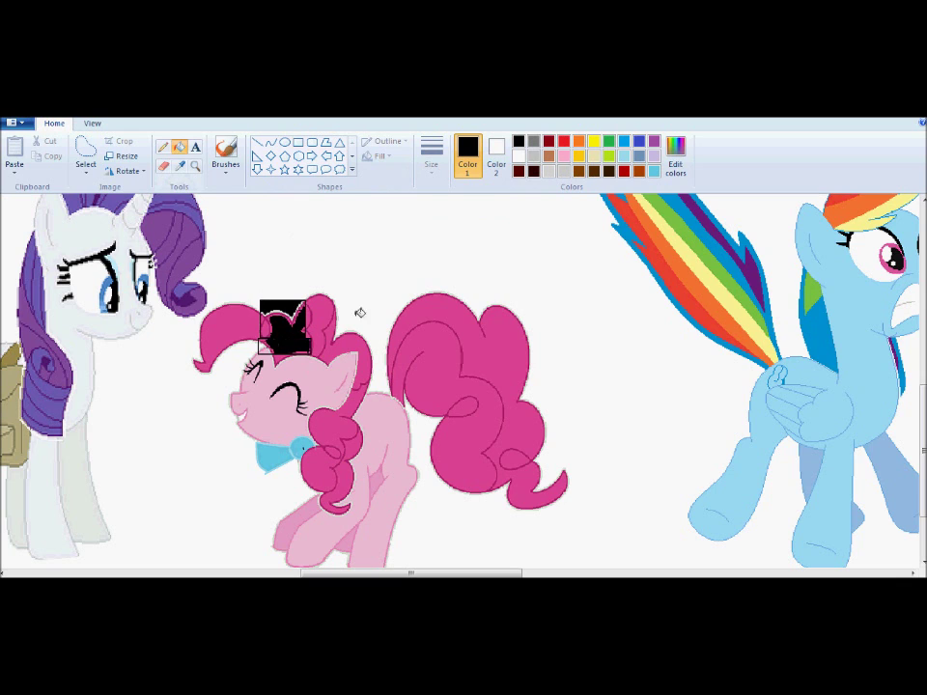
- Brush black over the unfilled gaps inside Pinkie Pie's top hat
click(226, 149)
click(903, 584)
drag(923, 417, 924, 436)
click(432, 157)
click(463, 249)
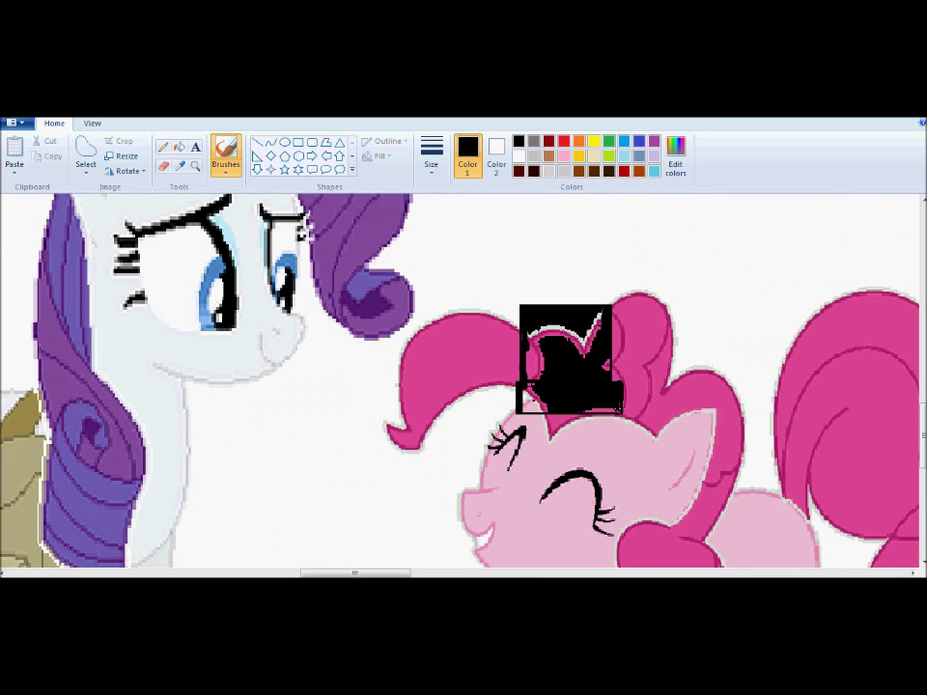
drag(534, 414, 556, 413)
mouse_move(545, 330)
mouse_down()
mouse_move(530, 362)
mouse_move(573, 330)
mouse_move(589, 355)
mouse_up()
click(231, 174)
click(227, 193)
click(227, 172)
click(227, 193)
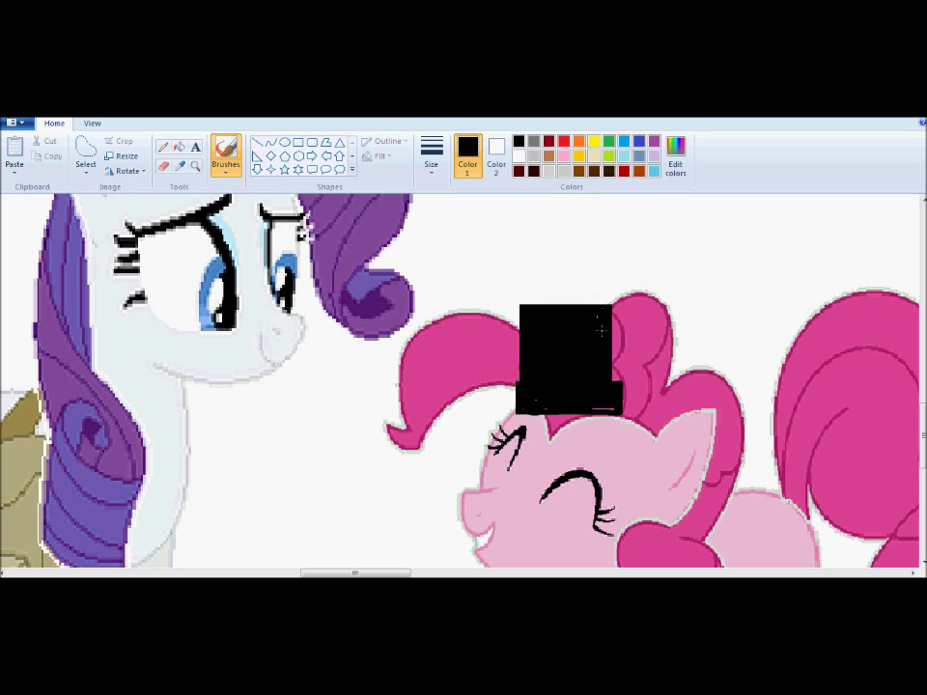
- Try to draw and rotate a black rectangle as a hat brim on Twilight's head
mouse_move(904, 586)
mouse_down()
mouse_move(861, 586)
mouse_move(880, 586)
mouse_up()
drag(923, 270, 923, 423)
drag(120, 574, 232, 572)
click(299, 142)
drag(263, 266, 321, 290)
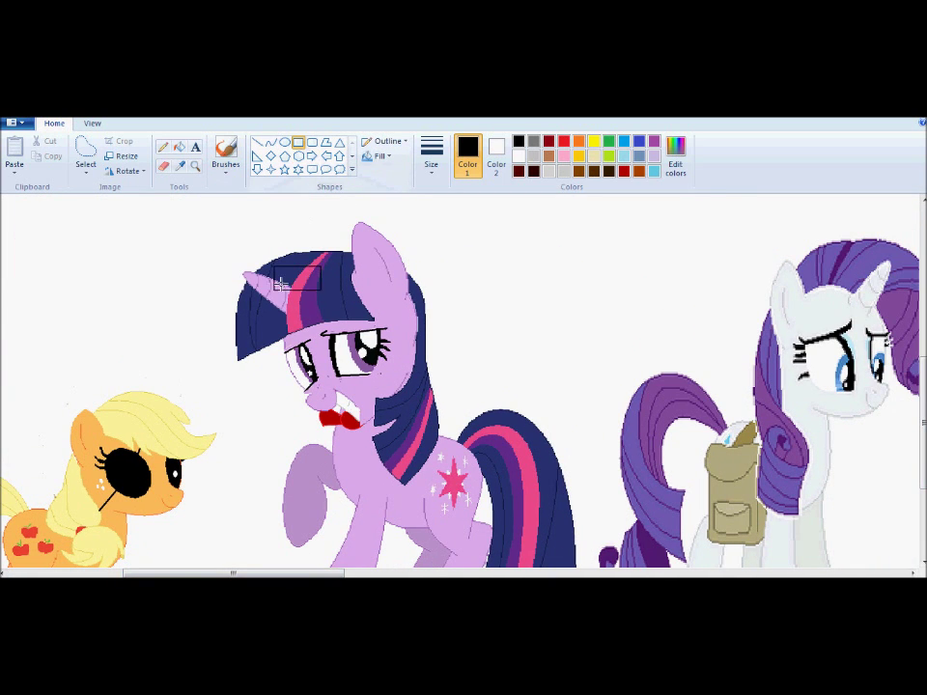
click(126, 171)
click(149, 204)
key(ctrl+z)
click(143, 173)
click(143, 174)
click(143, 173)
click(135, 173)
- Draw black rectangles for the brim and crown of a top hat on Twilight's head
mouse_move(291, 275)
mouse_down()
mouse_move(298, 256)
mouse_move(342, 260)
mouse_up()
click(318, 198)
mouse_move(328, 216)
mouse_down()
mouse_move(282, 246)
mouse_move(306, 206)
mouse_move(336, 225)
mouse_up()
drag(281, 226, 276, 226)
- Define a custom near-black color and fill the crown and brim of Twilight's hat
click(676, 155)
drag(608, 385, 608, 374)
click(337, 446)
click(180, 147)
click(315, 231)
click(306, 260)
- Draw near-black slanted eyebrows on Pinkie Pie and touch them up with her body pink
click(225, 155)
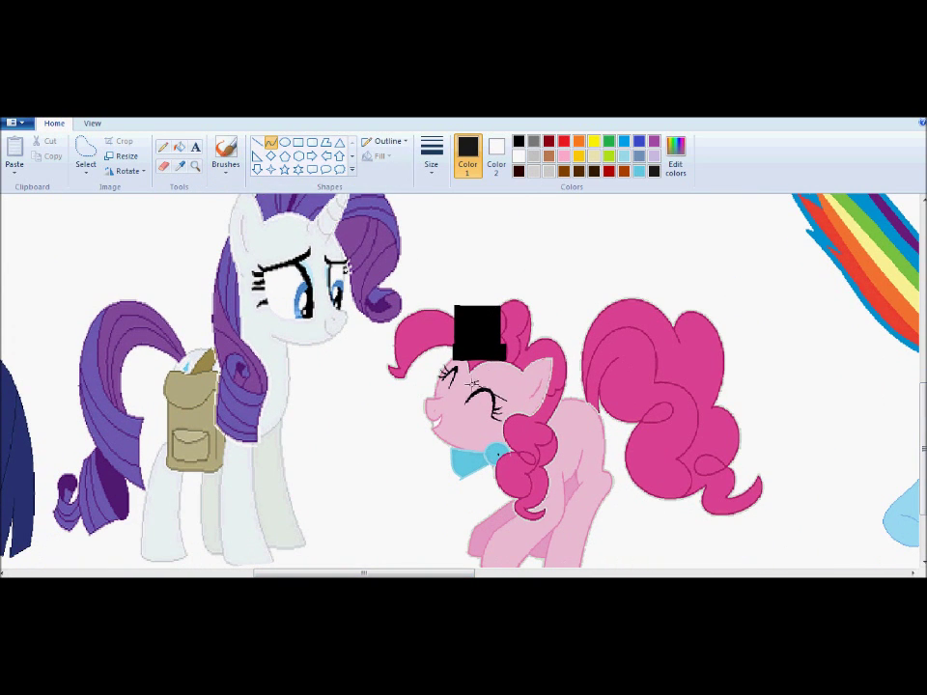
click(257, 143)
click(271, 143)
click(180, 166)
click(459, 391)
click(226, 150)
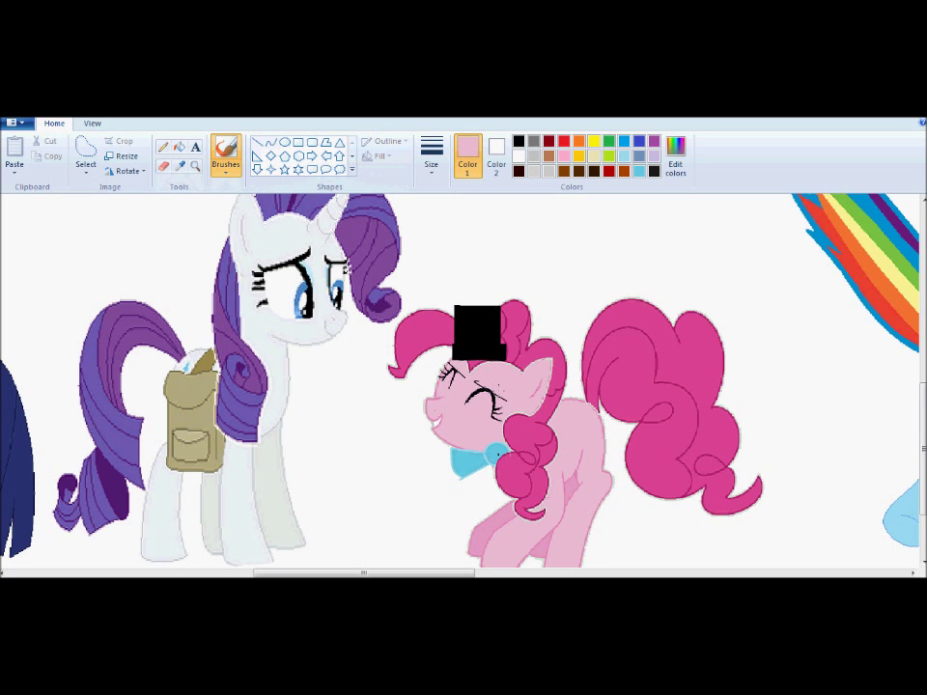
- Fill the irises and whites of both of Twilight's eyes with black
drag(392, 577, 570, 576)
drag(924, 432, 924, 418)
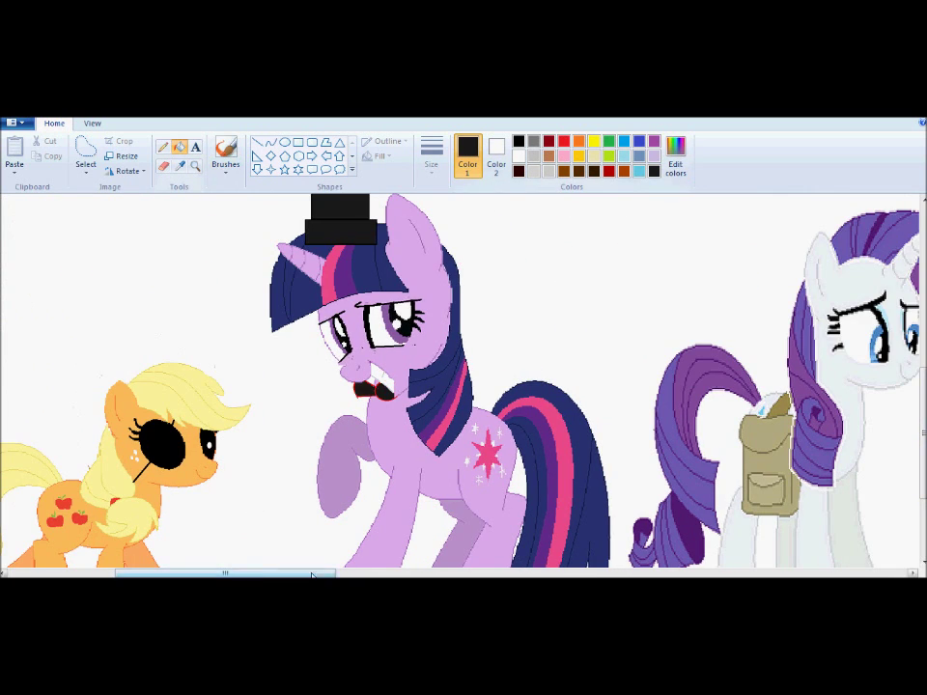
drag(311, 575, 601, 574)
drag(445, 572, 146, 574)
click(518, 141)
click(451, 330)
click(476, 313)
click(414, 333)
click(406, 347)
- Fill both of Rainbow Dash's eyes with black, leaving small white highlights
drag(208, 574, 544, 574)
drag(311, 294, 338, 323)
click(372, 292)
- Try painting over Rainbow Dash's mouth with a brush in her sampled light blue
click(180, 166)
click(320, 363)
click(358, 357)
click(225, 148)
click(431, 154)
click(438, 207)
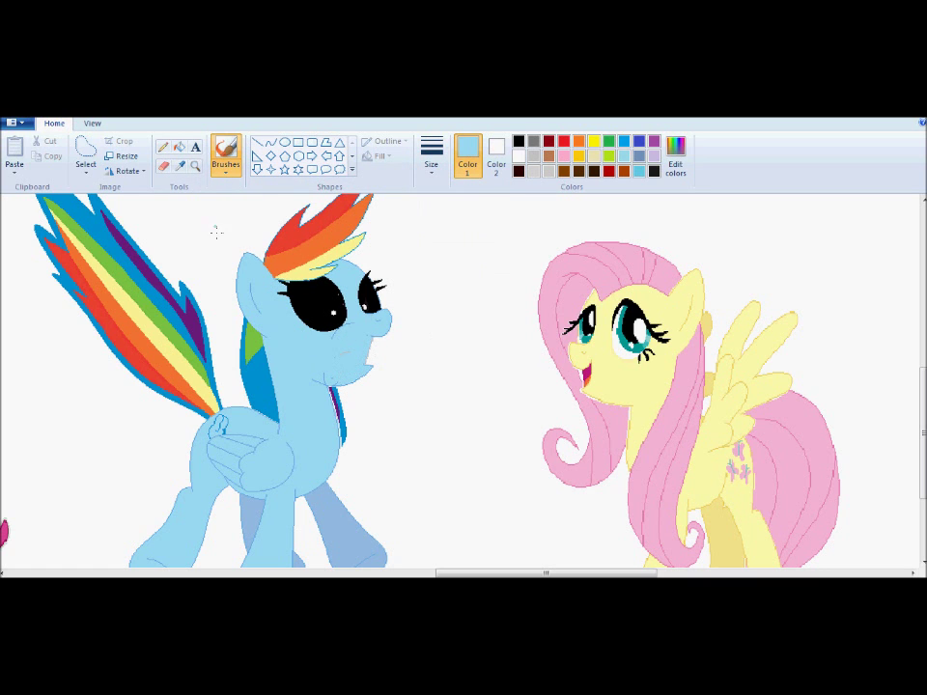
- Redraw Rainbow Dash's lower lip as a curve in the sampled outline blue
click(270, 142)
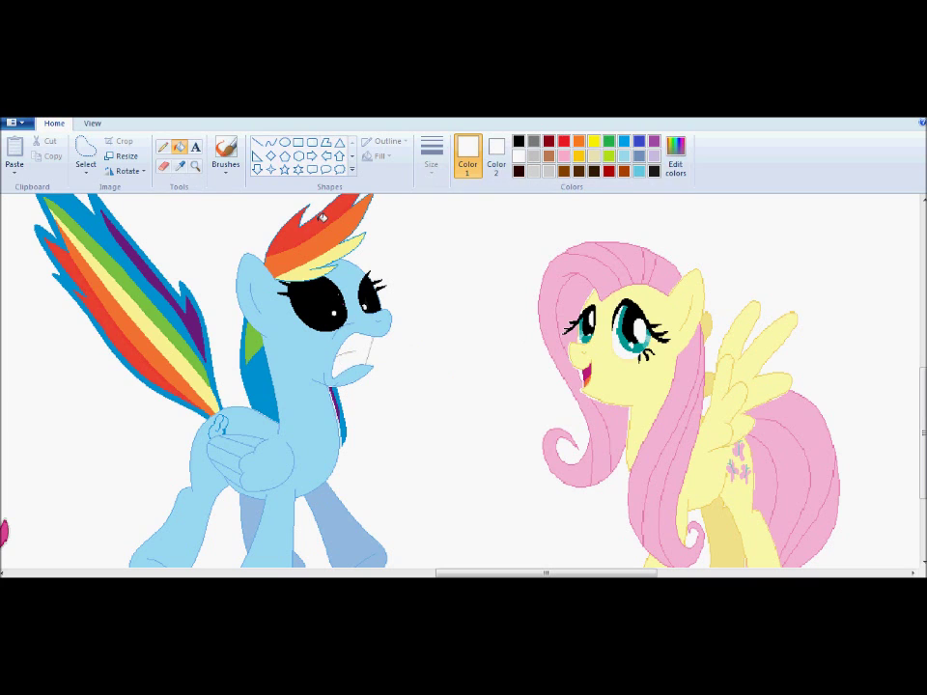
click(179, 166)
click(372, 367)
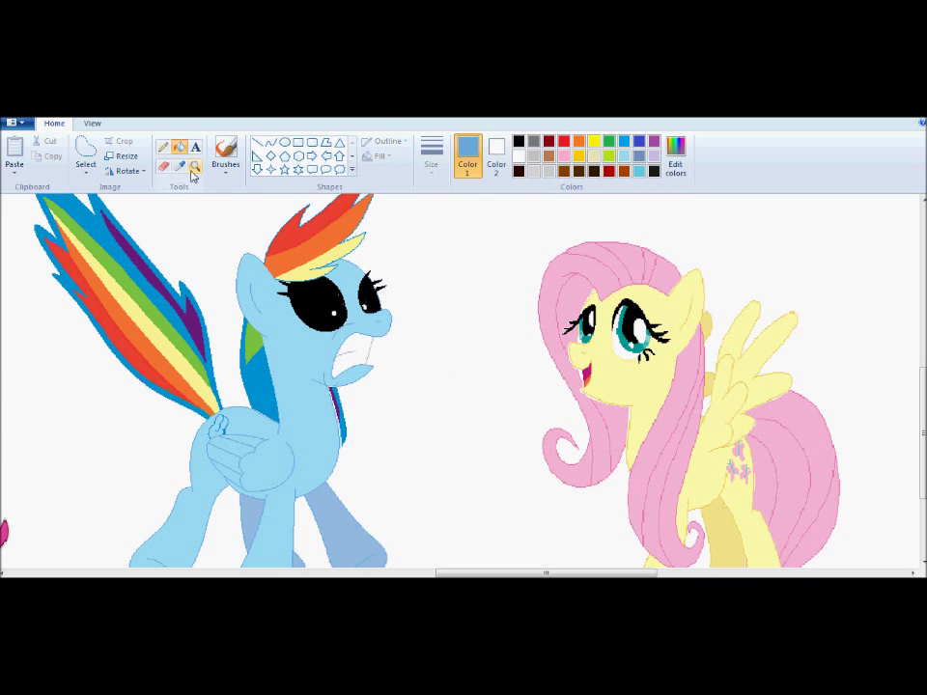
click(271, 142)
drag(333, 374, 367, 362)
click(351, 376)
- Fill and touch up the corner of Rainbow Dash's lower lip with her sampled light blue
click(180, 147)
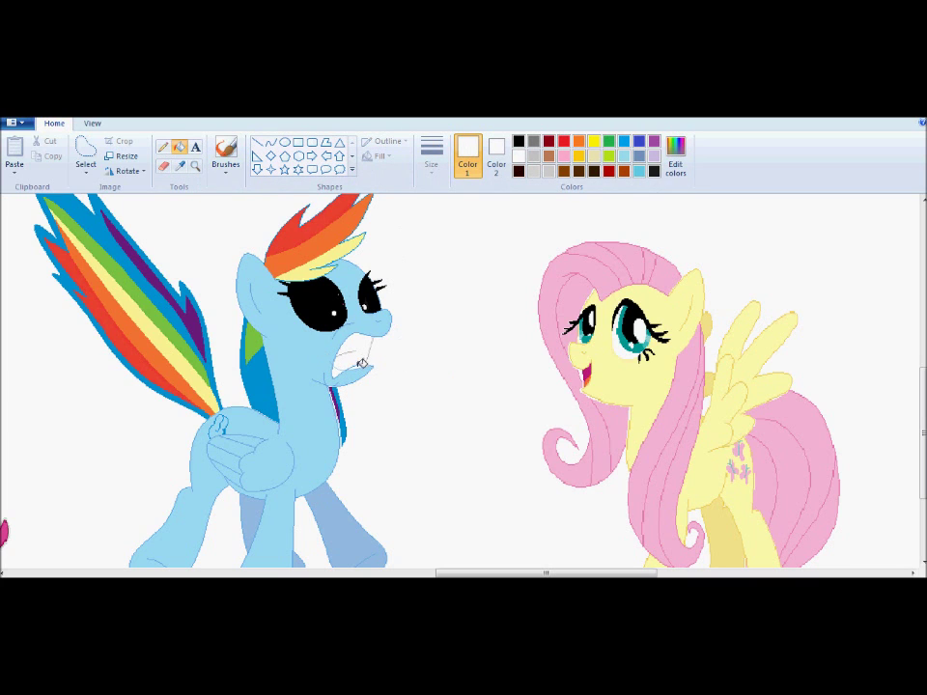
click(180, 167)
click(324, 362)
click(180, 147)
click(334, 371)
click(226, 150)
drag(331, 376, 338, 378)
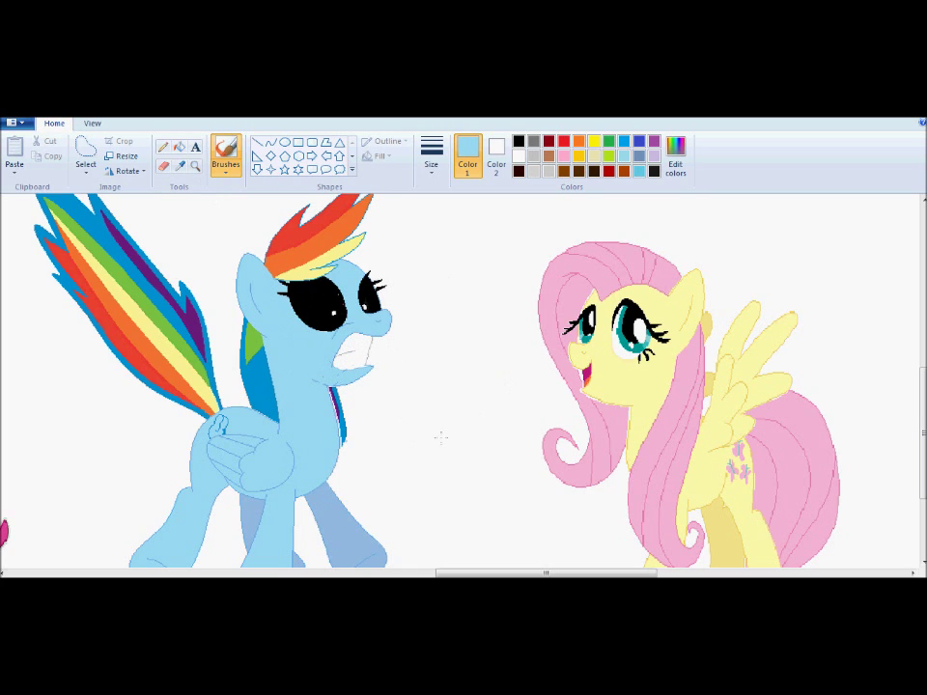
- Draw a red bow tie outline with a round knot and two curved wings at Rainbow Dash's neck
click(564, 142)
click(285, 142)
drag(304, 374, 327, 399)
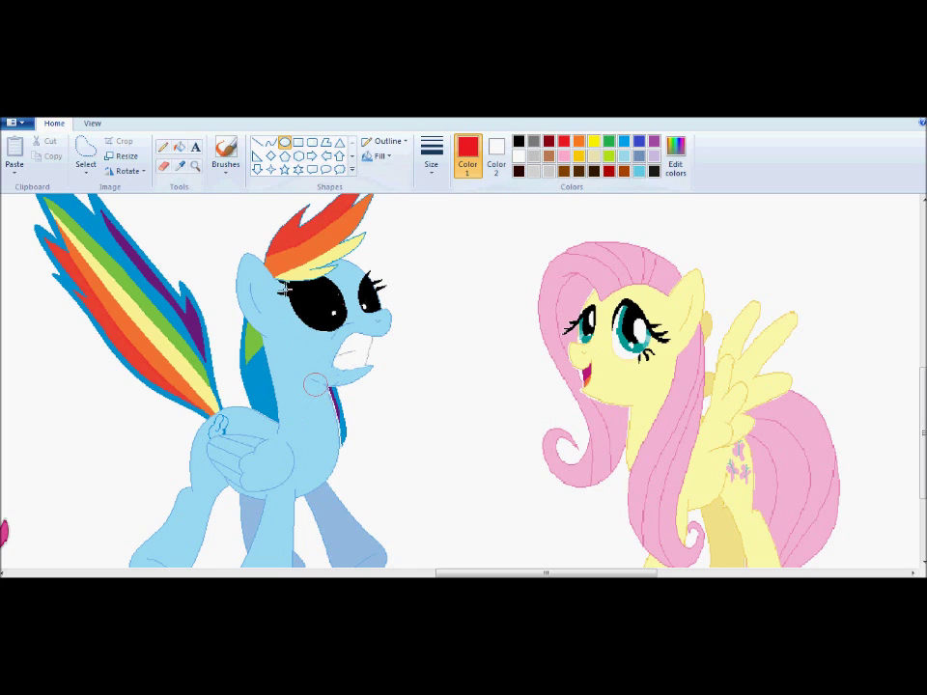
click(270, 142)
drag(326, 382, 349, 373)
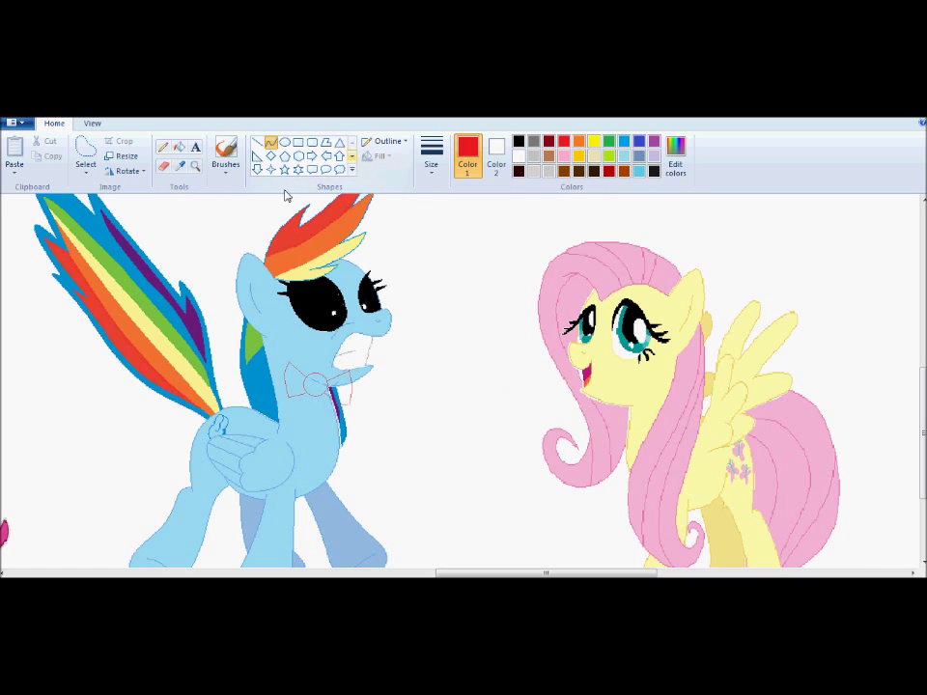
- Define a lighter red and fill the knot and wings of Rainbow Dash's bow tie
click(180, 147)
click(675, 155)
click(337, 446)
click(296, 378)
key(ctrl+z)
click(163, 147)
click(179, 147)
click(295, 378)
click(316, 387)
click(342, 380)
click(342, 392)
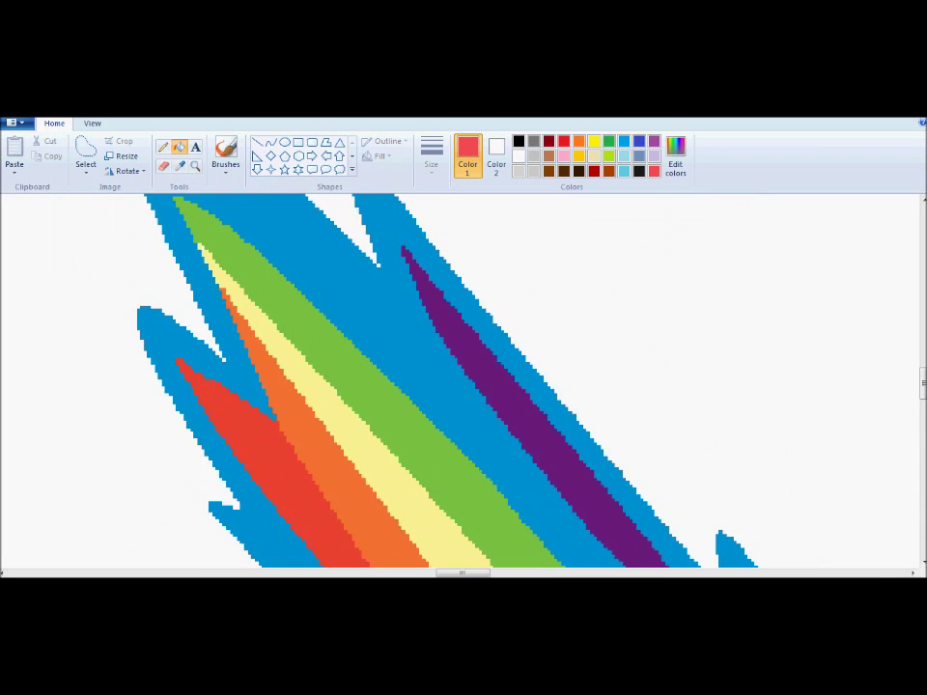
- Paint the unfilled wing of Rainbow Dash's bow tie solid light red, covering the hair and white gaps inside its outline
scroll(806, 352, right, 5)
scroll(806, 352, down, 5)
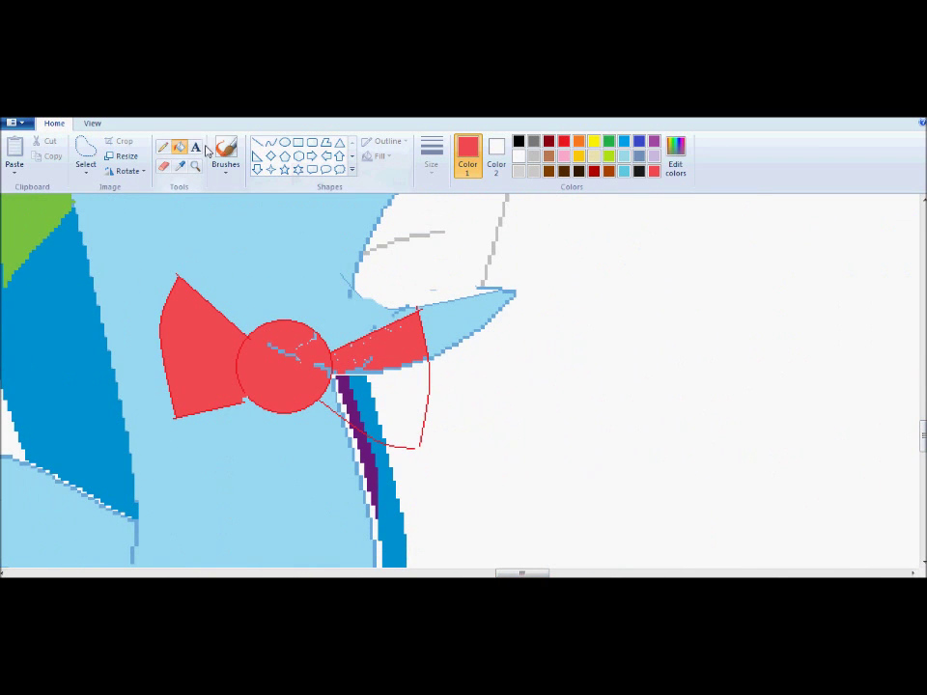
click(225, 154)
mouse_move(421, 362)
mouse_down()
mouse_move(414, 437)
mouse_move(331, 394)
mouse_move(402, 375)
mouse_move(392, 334)
mouse_up()
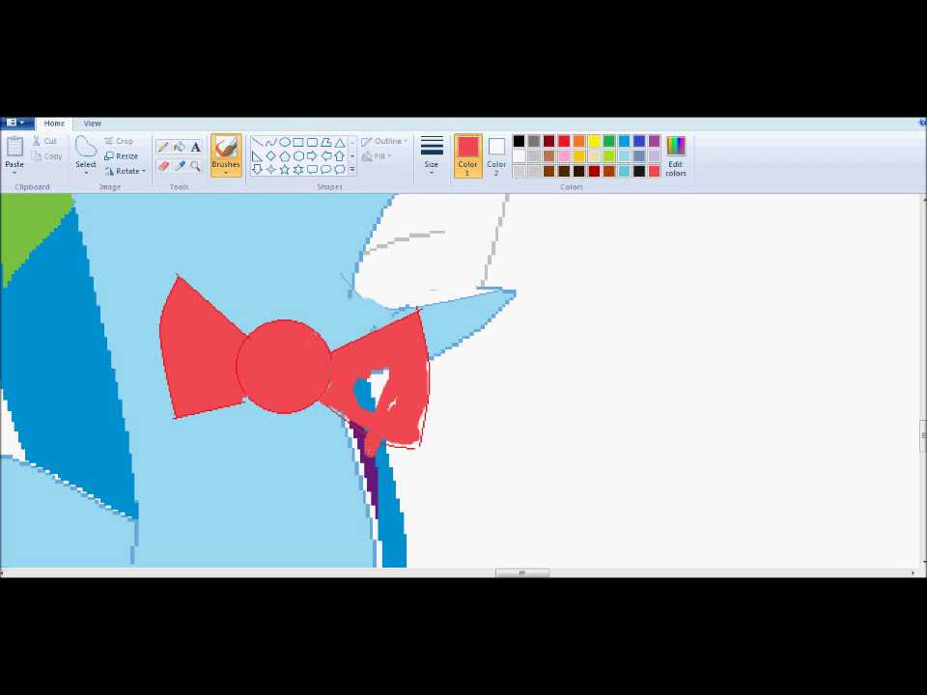
click(180, 146)
click(377, 384)
click(378, 385)
click(228, 156)
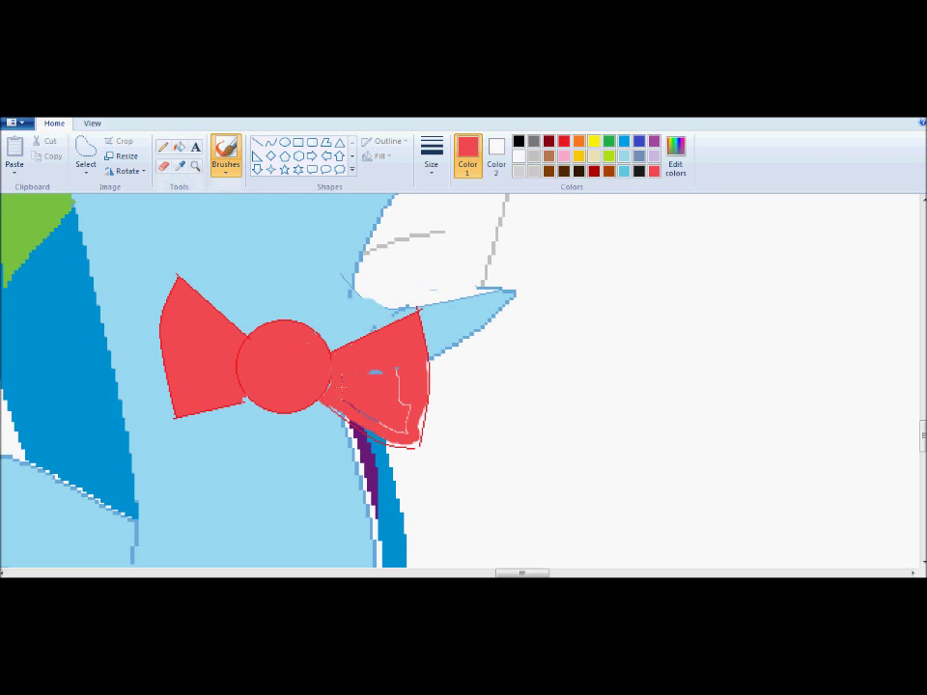
click(416, 443)
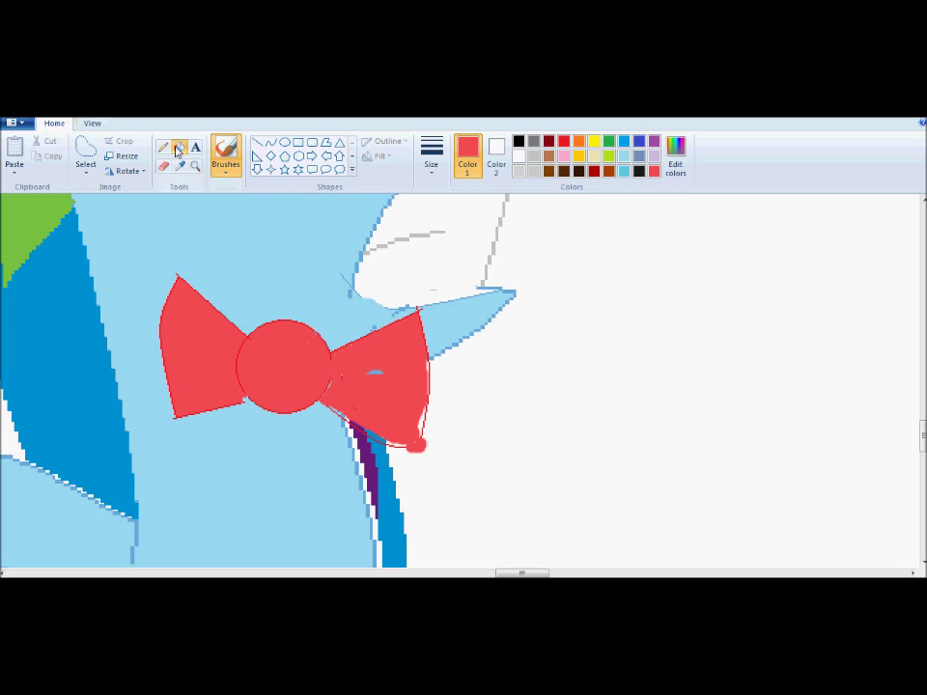
click(180, 147)
click(228, 155)
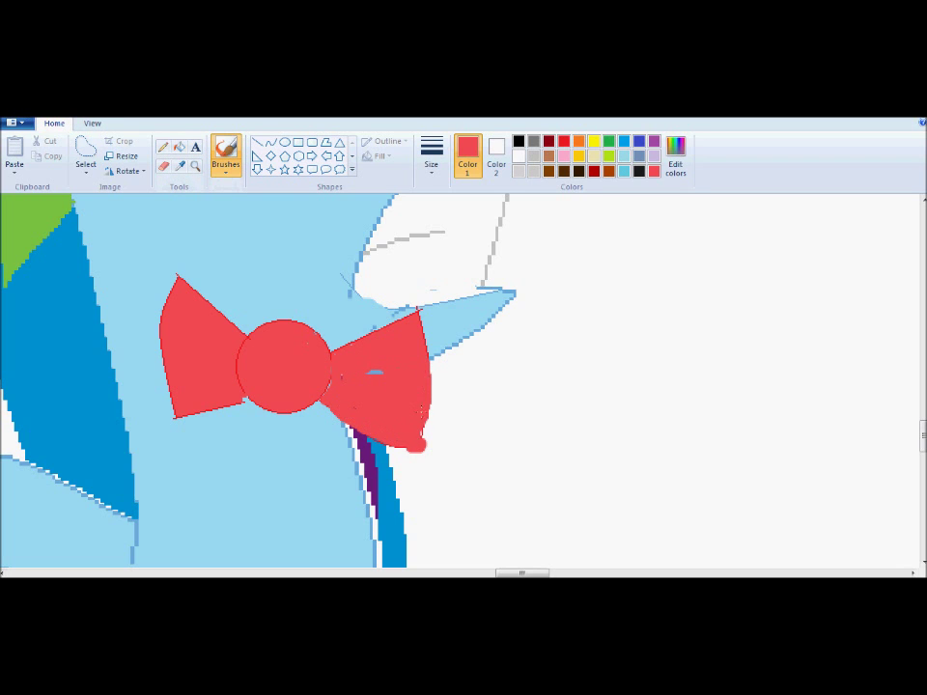
- Redraw the outer and lower edges of that bow tie wing as curves in the sampled outline red
click(179, 166)
click(306, 323)
click(271, 143)
drag(418, 309, 419, 447)
drag(434, 383, 430, 409)
click(272, 143)
drag(320, 400, 421, 451)
drag(372, 430, 368, 441)
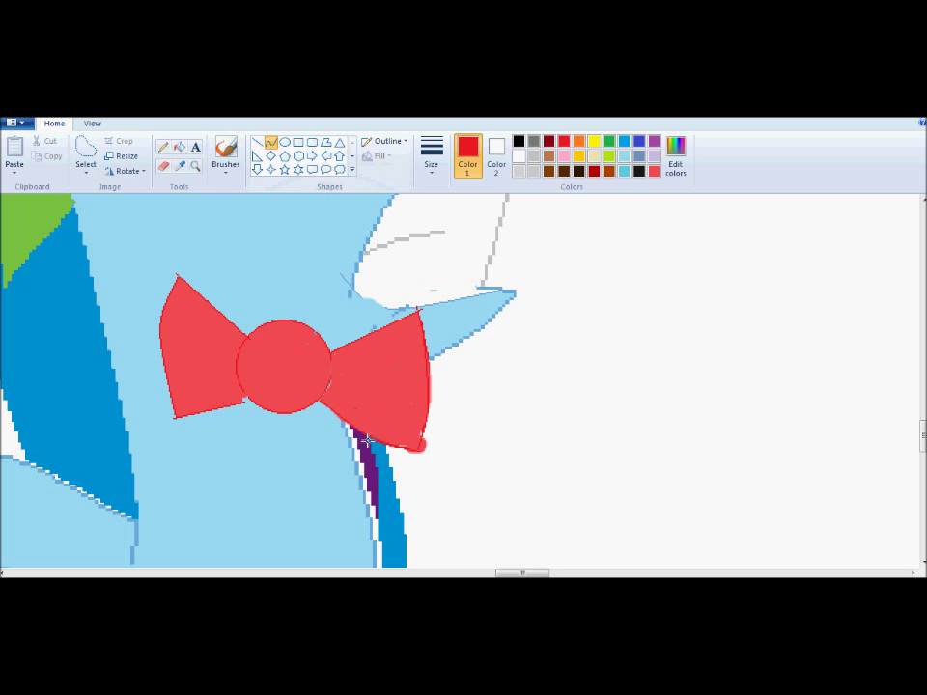
- Brush away the excess red at the bow tie wing's lower tip with sampled white
click(181, 166)
click(367, 271)
click(226, 152)
scroll(459, 381, down, 7)
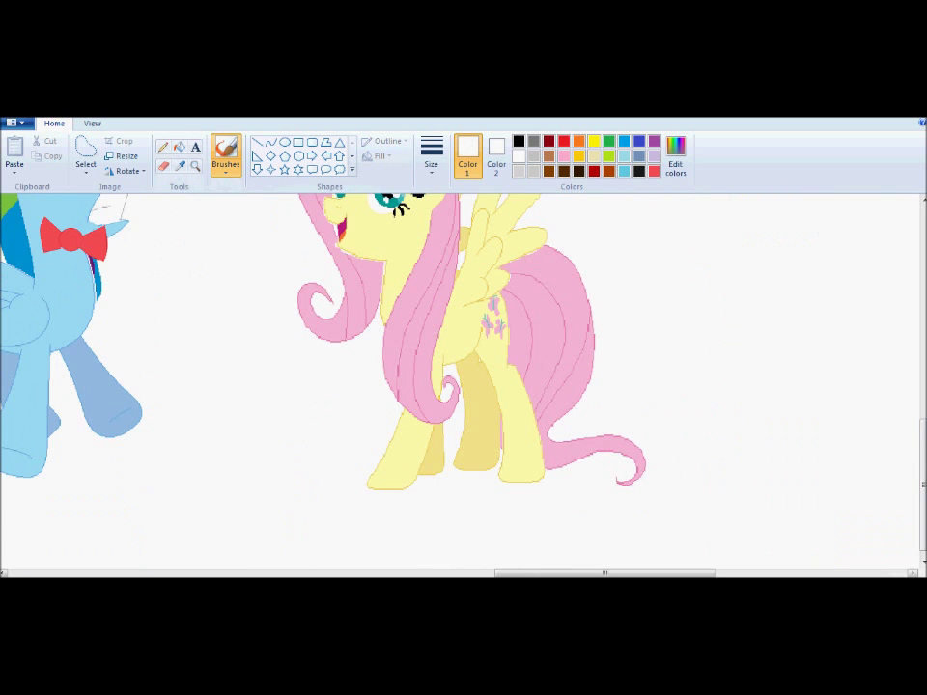
- Fill the coloured part of Fluttershy's larger eye with black
drag(506, 574, 368, 574)
scroll(460, 381, up, 1)
drag(923, 357, 923, 443)
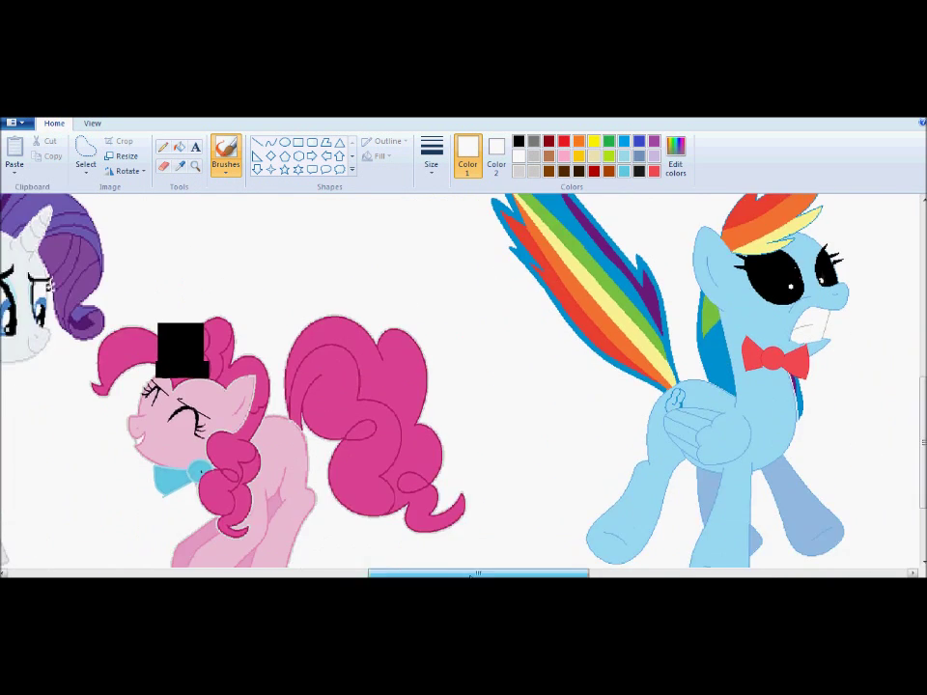
drag(436, 574, 605, 574)
click(180, 147)
click(518, 141)
click(392, 303)
click(391, 309)
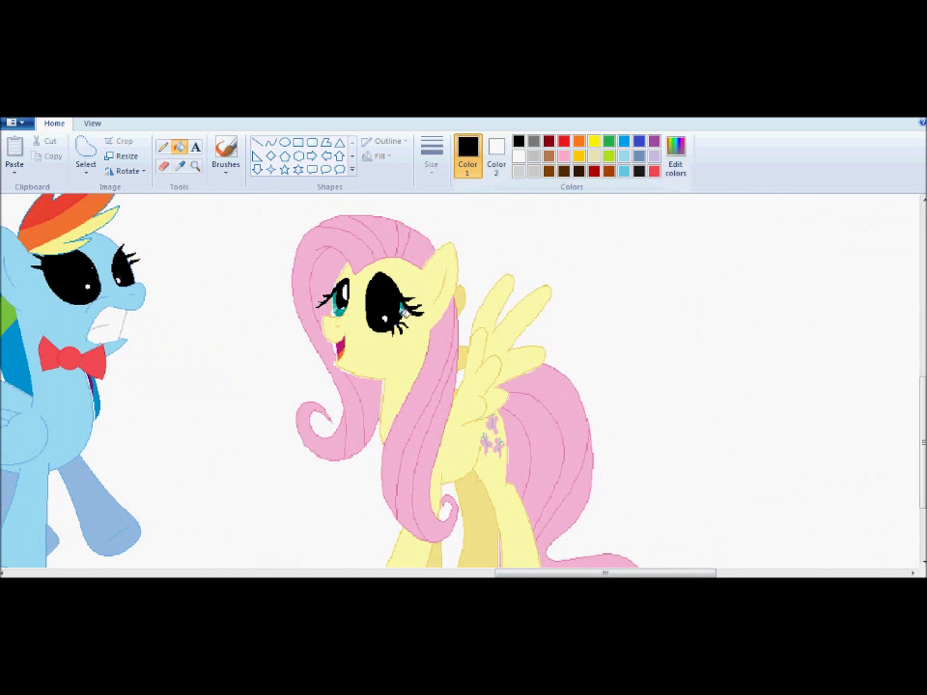
- Define a light grey and draw a curved bib outline on Fluttershy's neck
scroll(376, 331, up, 2)
drag(924, 410, 924, 452)
drag(549, 574, 587, 574)
double_click(520, 156)
click(610, 280)
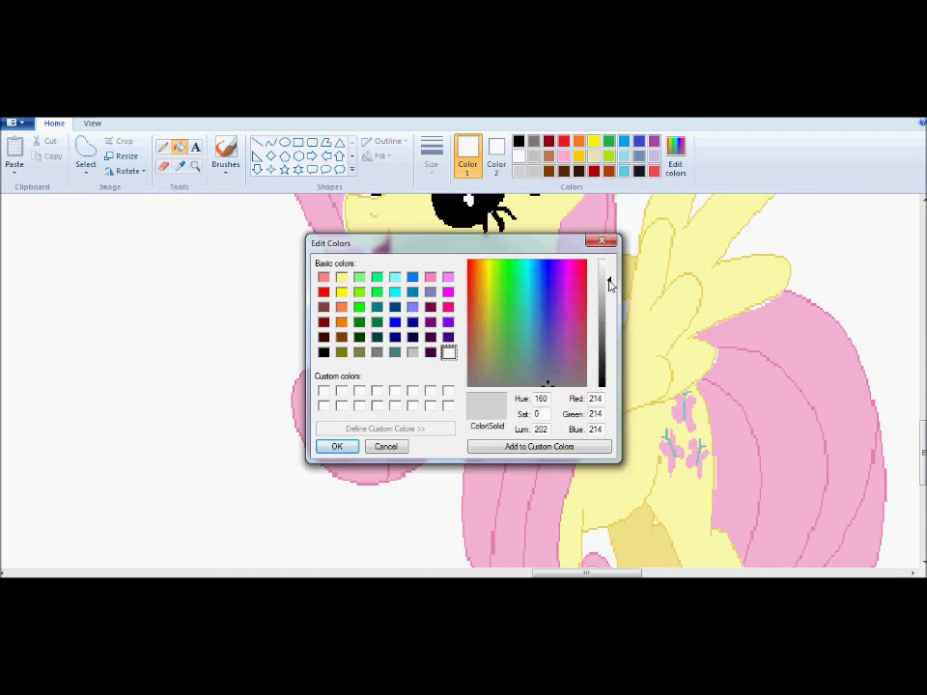
click(337, 447)
click(272, 142)
click(432, 155)
click(438, 228)
drag(511, 328, 502, 349)
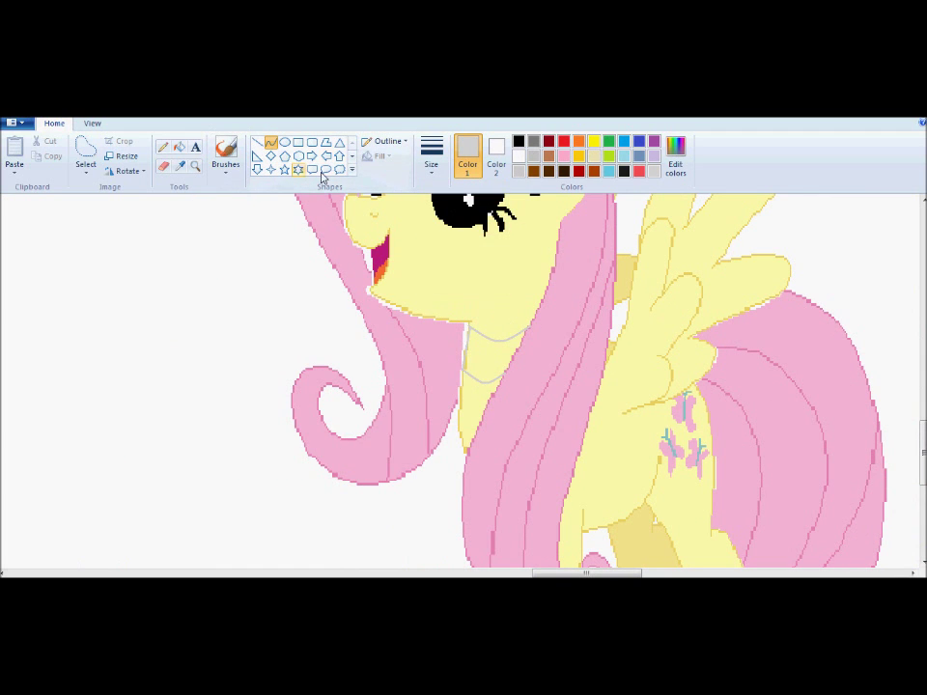
- Letter "LET'S EAT!!" on Fluttershy's bib with a purple brush and add yellow pencil accents
click(225, 153)
click(654, 141)
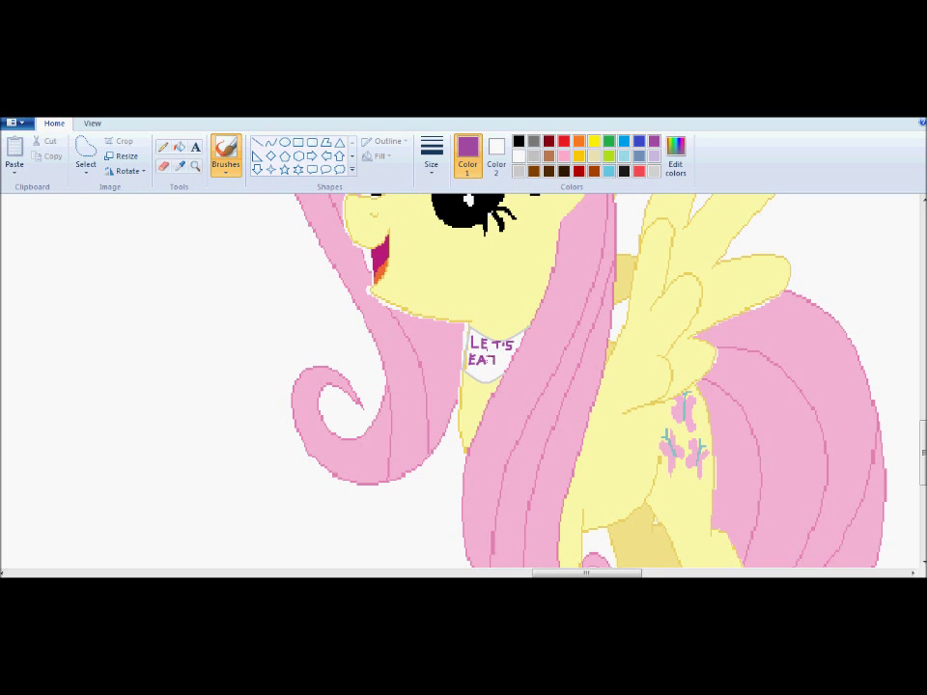
click(164, 147)
click(594, 141)
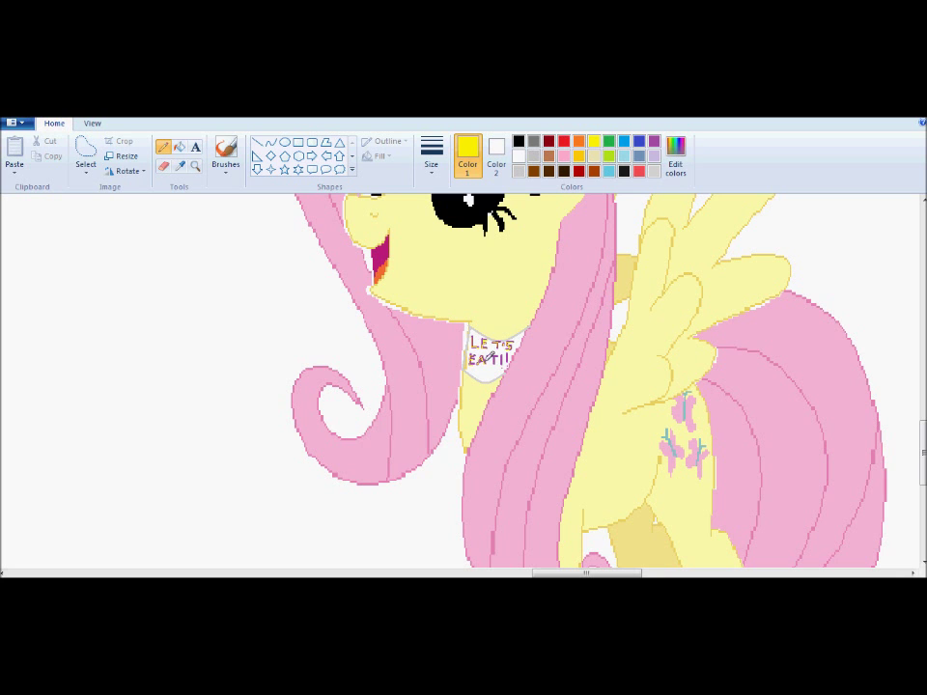
- Sample Rarity's light colours and brush over the existing mouth line on her muzzle
mouse_move(923, 453)
mouse_down()
mouse_move(924, 426)
mouse_move(923, 465)
mouse_up()
key(ctrl+Page_Down)
key(ctrl+Page_Down)
drag(684, 572, 408, 572)
key(ctrl+Page_Up)
key(ctrl+Page_Up)
drag(923, 398, 923, 428)
drag(362, 573, 342, 573)
click(179, 166)
click(209, 198)
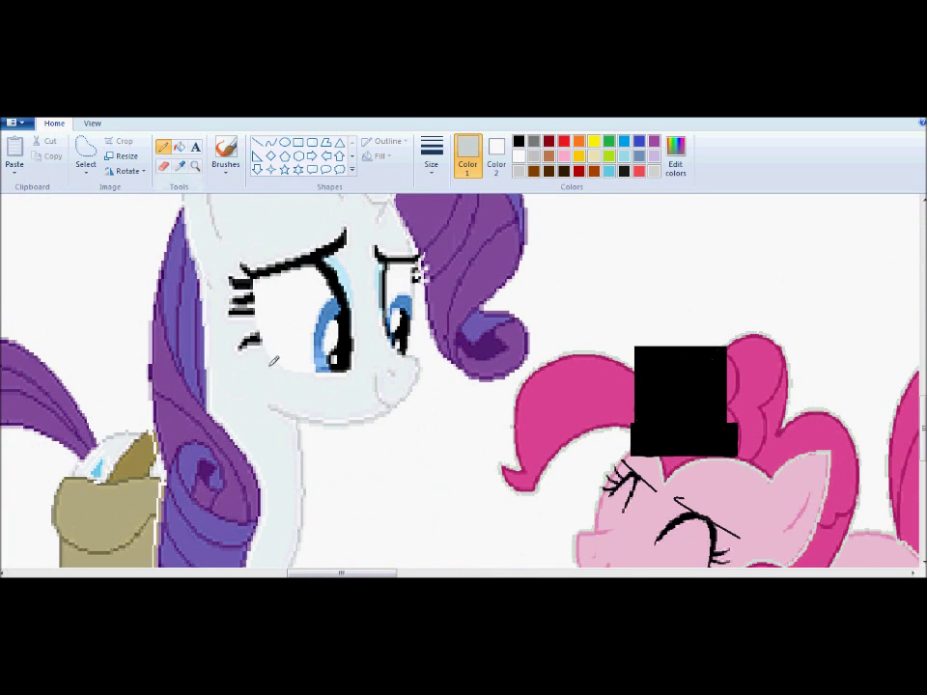
click(226, 147)
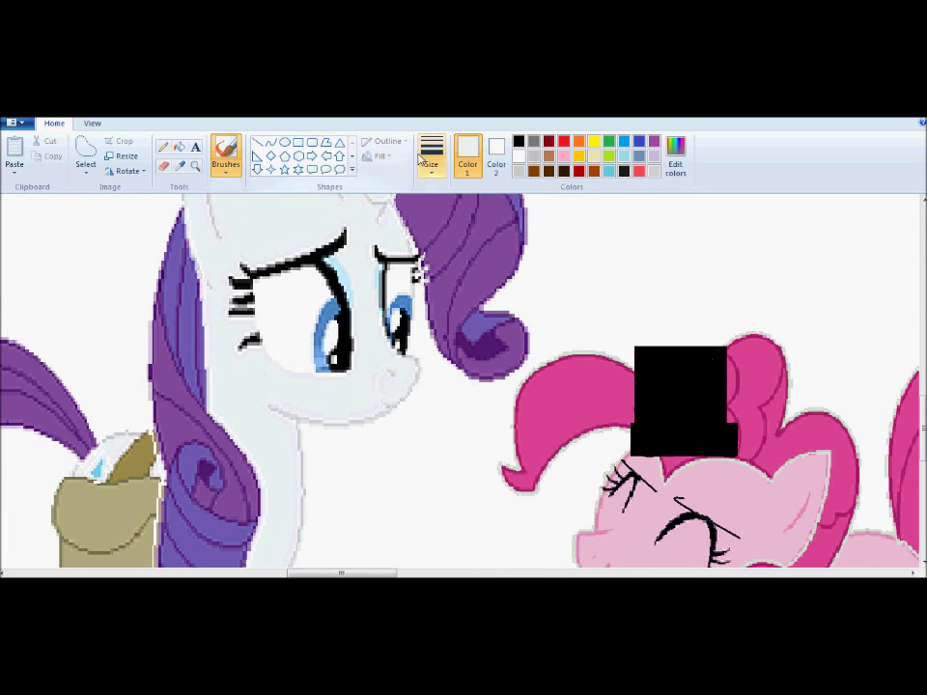
- Draw a frowning mouth curve on Rarity's muzzle in thin light grey
click(272, 142)
key(ctrl+z)
click(431, 159)
click(430, 197)
click(431, 160)
click(450, 223)
click(163, 147)
click(271, 142)
drag(368, 387, 389, 407)
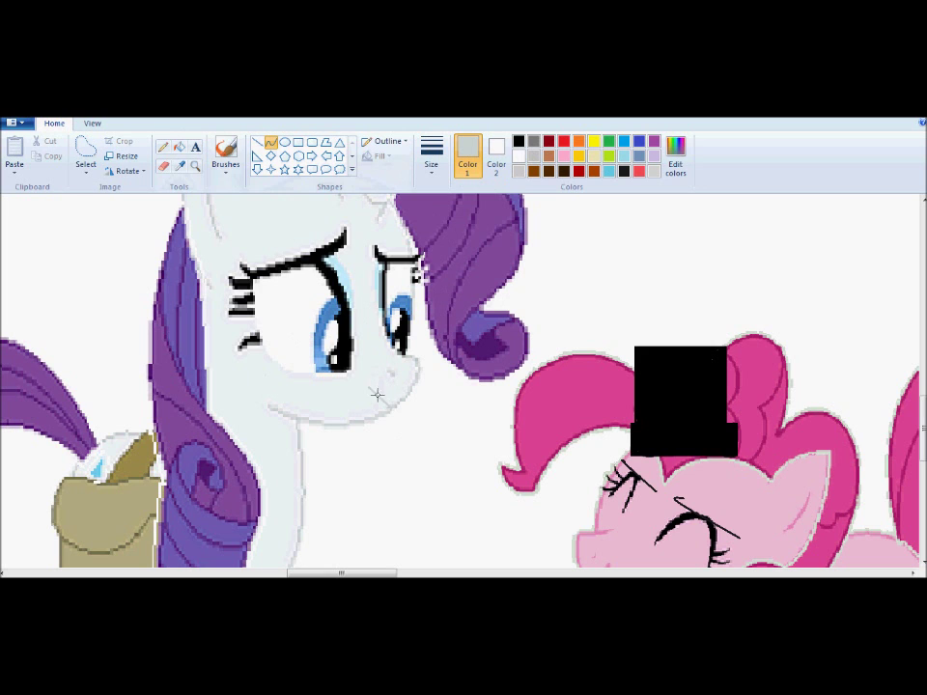
- Switch to the web browser, search Google Images for "tie" and return to Paint
key(ctrl+minus)
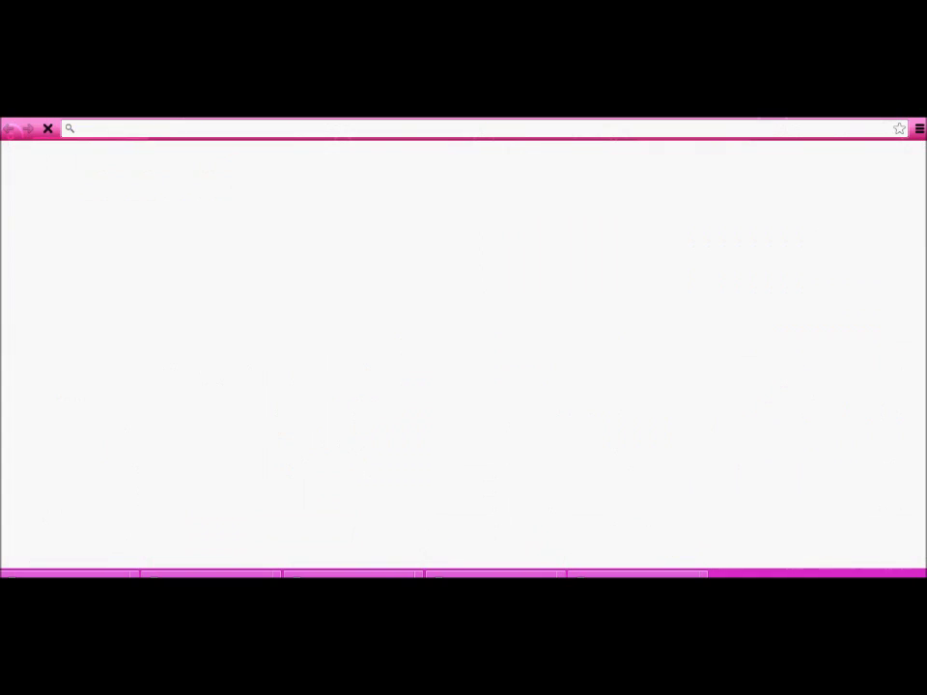
click(173, 129)
text(tie)
key(Return)
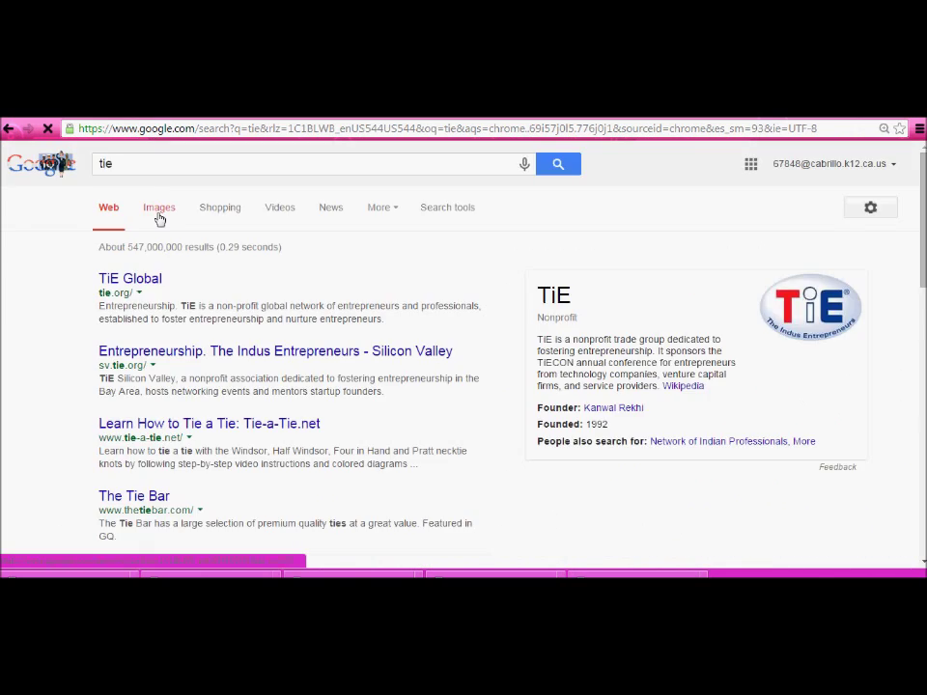
click(160, 212)
click(279, 576)
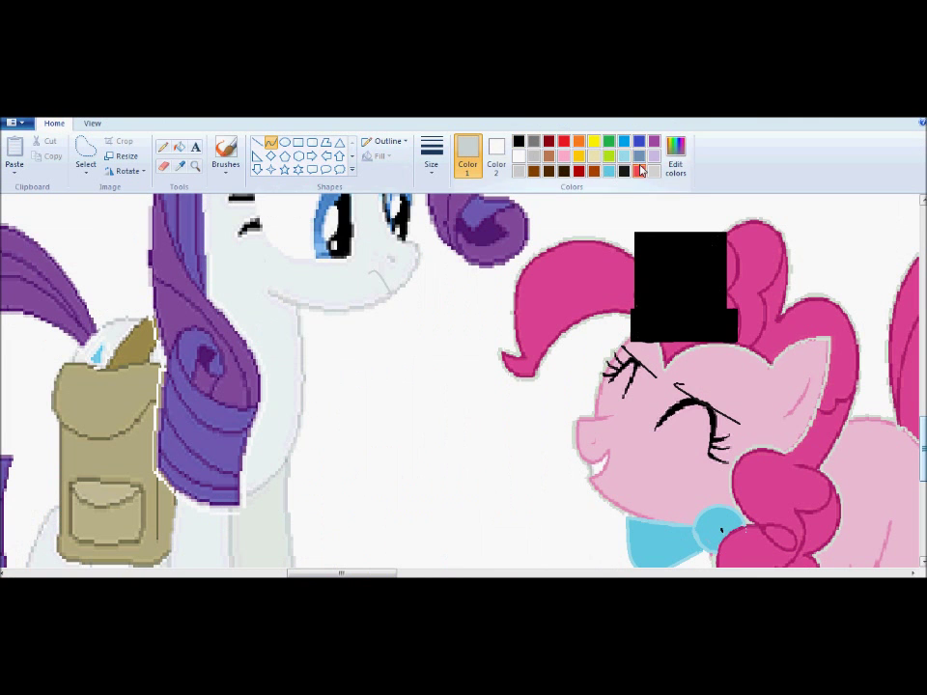
- Draw a red necktie outline with a tapered knot and a pointed lower end below Rarity's chin
click(162, 147)
click(639, 171)
mouse_move(301, 307)
mouse_down()
mouse_move(303, 348)
mouse_move(261, 338)
mouse_up()
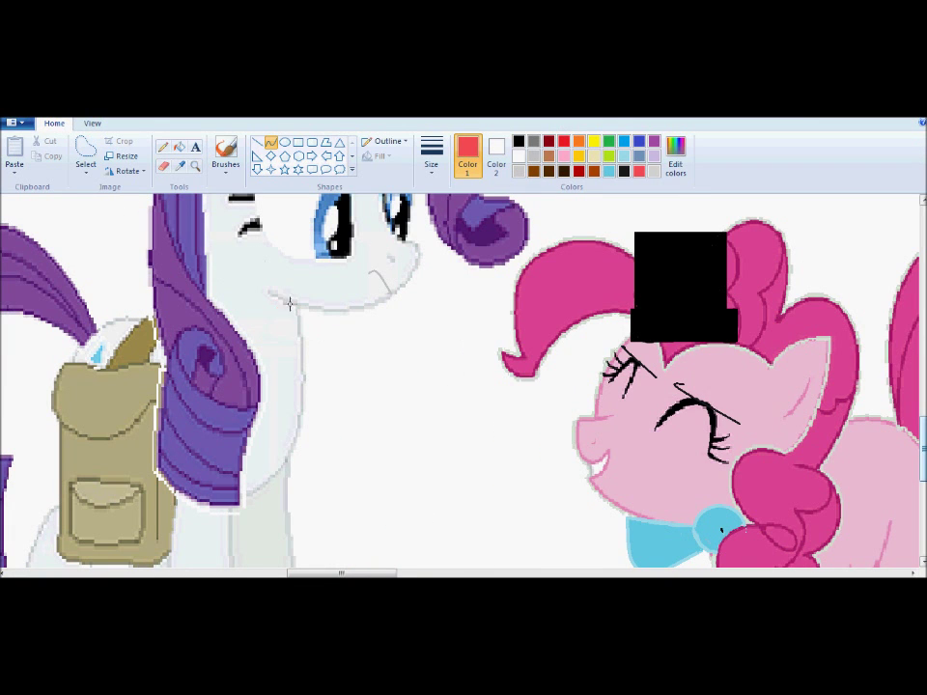
mouse_move(289, 303)
mouse_down()
mouse_move(279, 302)
mouse_move(281, 336)
mouse_move(299, 339)
mouse_move(263, 390)
mouse_up()
click(266, 146)
click(264, 146)
click(266, 146)
drag(292, 334, 309, 394)
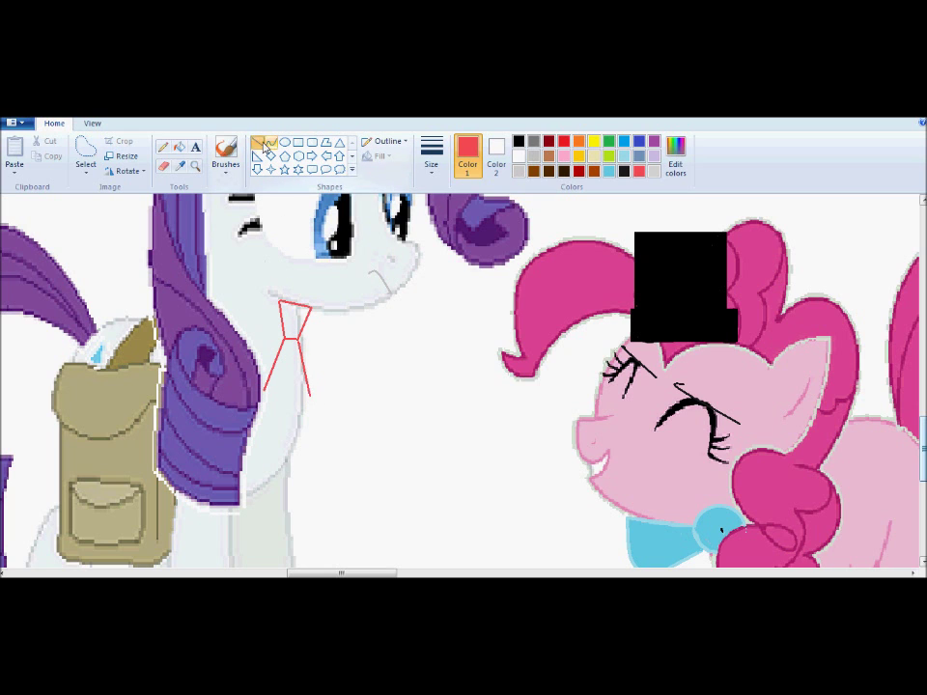
- Define a lighter red with RGB 243, 105, 113 and fill Rarity's necktie with it
click(675, 156)
drag(611, 310, 611, 300)
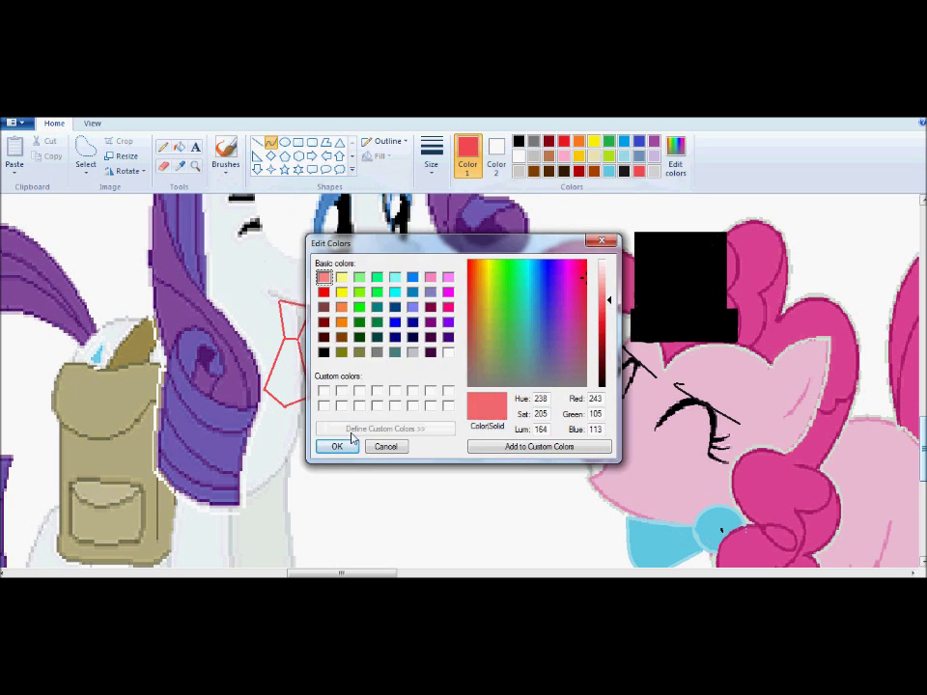
click(338, 446)
click(180, 146)
click(288, 324)
click(279, 420)
key(ctrl+z)
click(286, 375)
- Brush the remaining gaps in the knot and edges of Rarity's necktie with the lighter red
click(225, 155)
click(432, 155)
click(459, 224)
scroll(464, 381, down, 3)
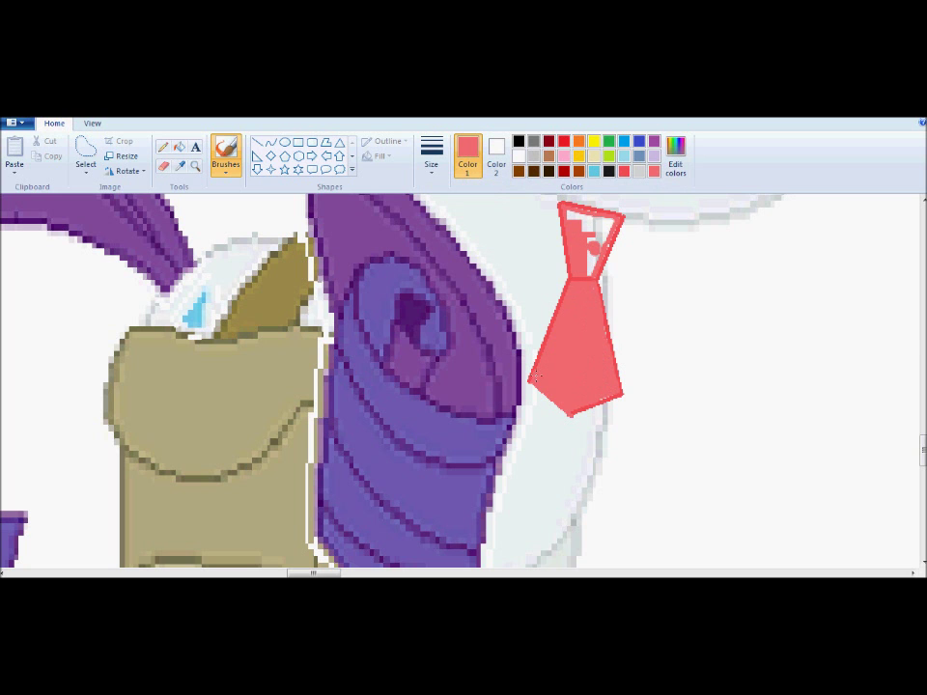
scroll(732, 497, down, 3)
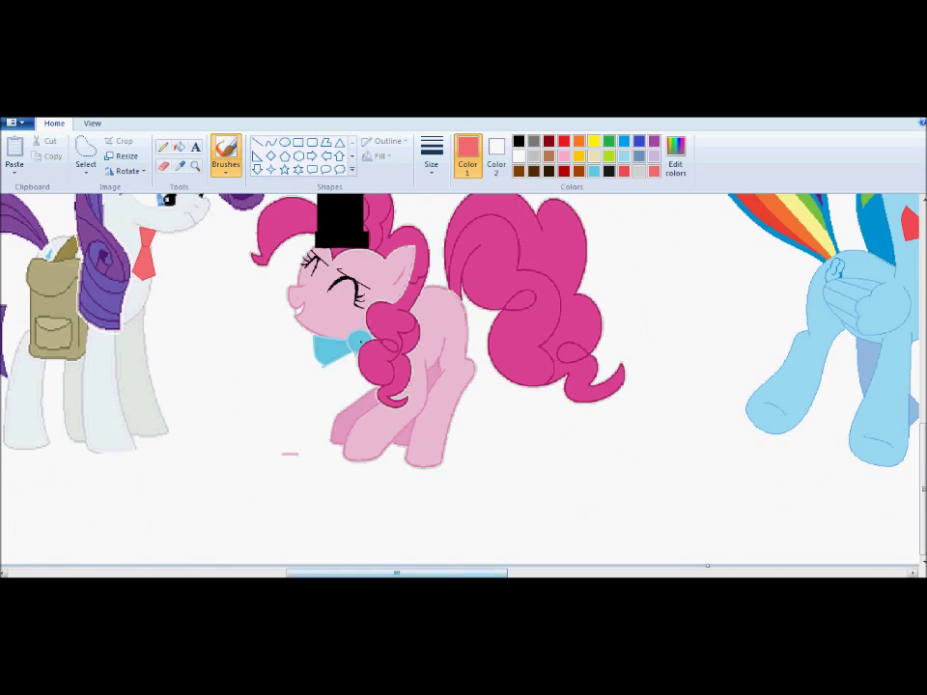
- Draw a brown patch outline with jagged edges over Applejack's hindquarters and upper hind leg using lines and curves
drag(454, 574, 393, 574)
drag(923, 471, 924, 425)
scroll(460, 381, down, 1)
drag(381, 573, 282, 574)
scroll(904, 484, up, 1)
drag(923, 481, 923, 514)
scroll(460, 380, up, 1)
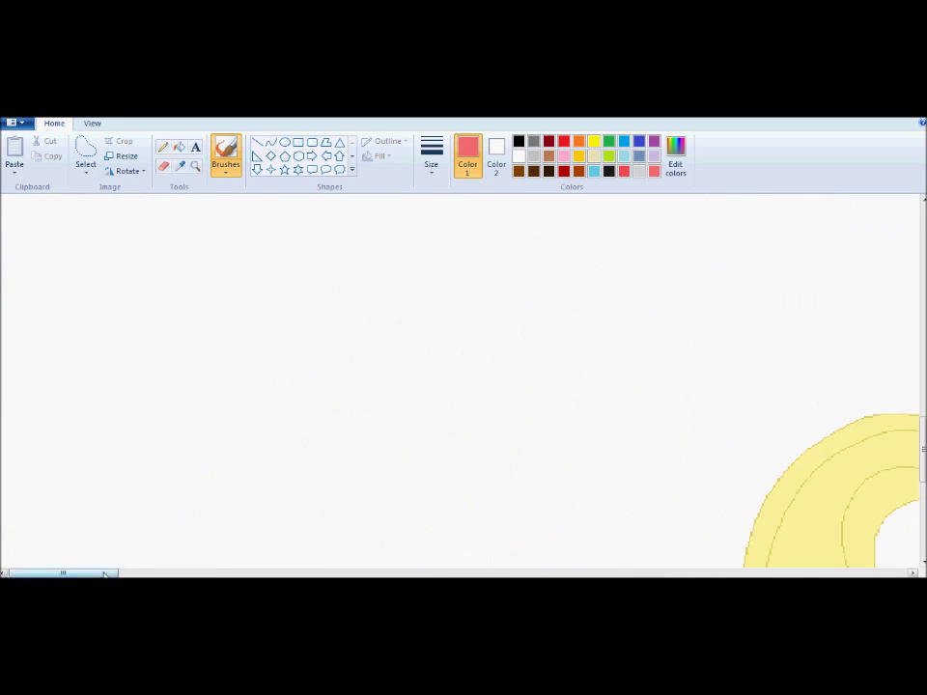
drag(64, 574, 122, 573)
drag(923, 451, 923, 485)
click(579, 171)
click(257, 143)
mouse_move(550, 292)
mouse_down()
mouse_move(537, 314)
mouse_move(557, 327)
mouse_move(540, 341)
mouse_move(544, 374)
mouse_move(570, 393)
mouse_move(534, 455)
mouse_move(497, 464)
mouse_move(474, 448)
mouse_move(462, 461)
mouse_move(458, 414)
mouse_move(485, 411)
mouse_move(451, 351)
mouse_move(483, 410)
mouse_up()
click(270, 145)
click(257, 143)
click(270, 146)
click(269, 145)
click(258, 144)
click(258, 144)
click(271, 144)
click(272, 145)
click(270, 143)
drag(517, 349, 454, 327)
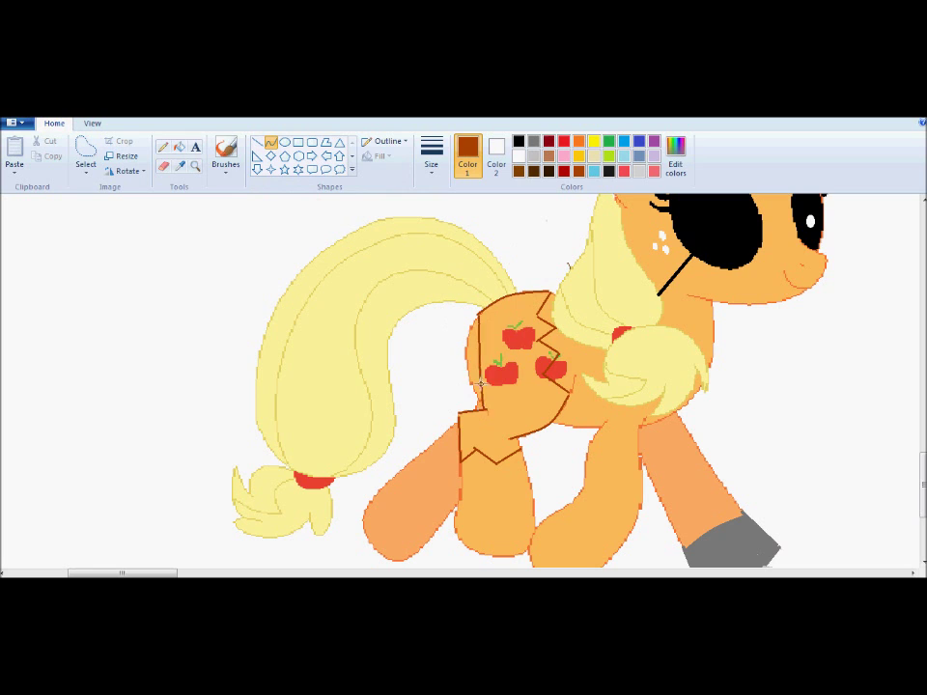
- Fill the patch on Applejack's hindquarters with brown, covering the apple marks inside it, and brush over the remaining gaps
click(180, 148)
click(495, 340)
click(498, 361)
click(500, 375)
click(515, 339)
click(542, 369)
click(518, 325)
click(225, 148)
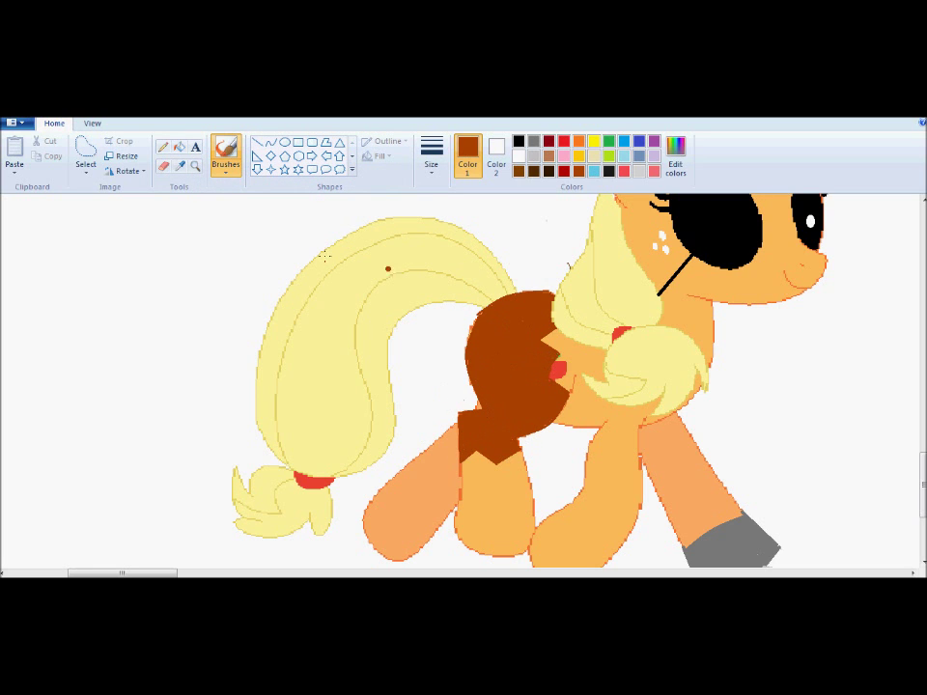
- Define a darker brown as the fill colour
click(180, 147)
click(675, 160)
click(349, 442)
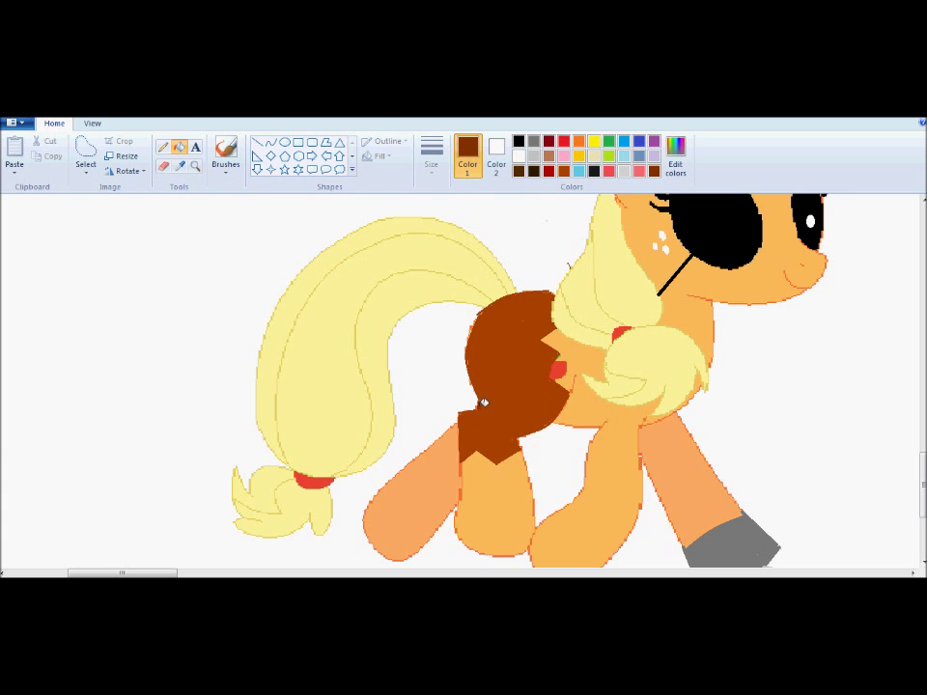
scroll(569, 470, down, 4)
scroll(858, 473, up, 2)
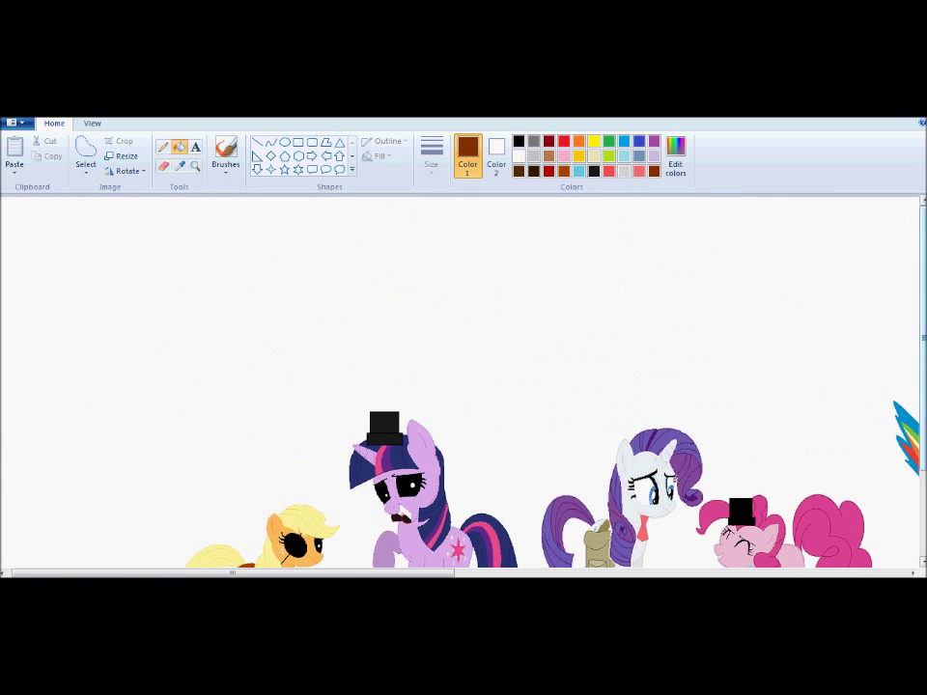
drag(924, 338, 923, 409)
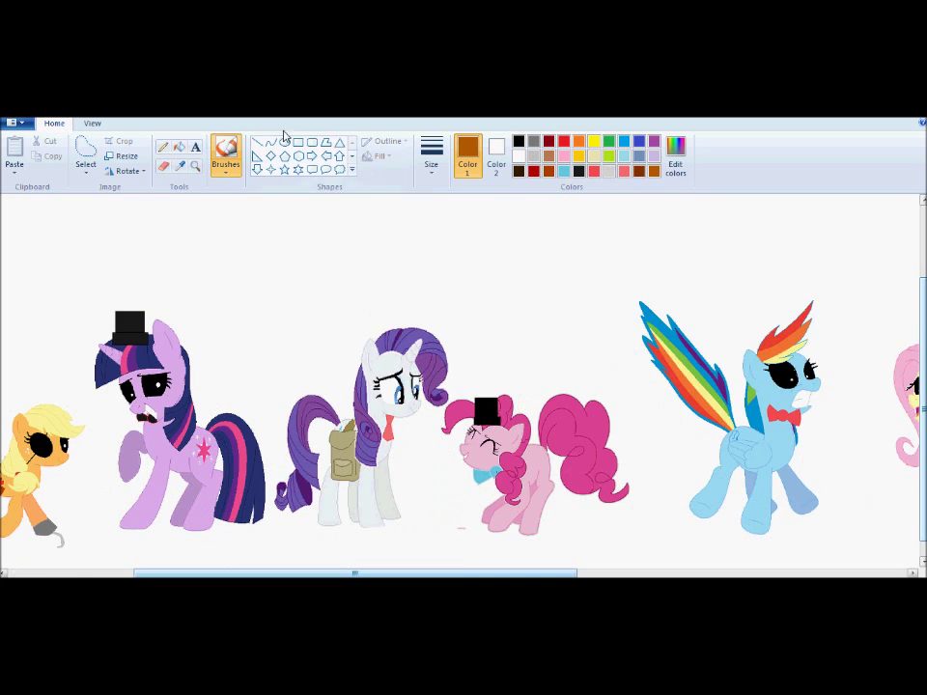
click(285, 142)
drag(478, 358, 638, 554)
drag(478, 457, 431, 455)
click(180, 147)
click(494, 446)
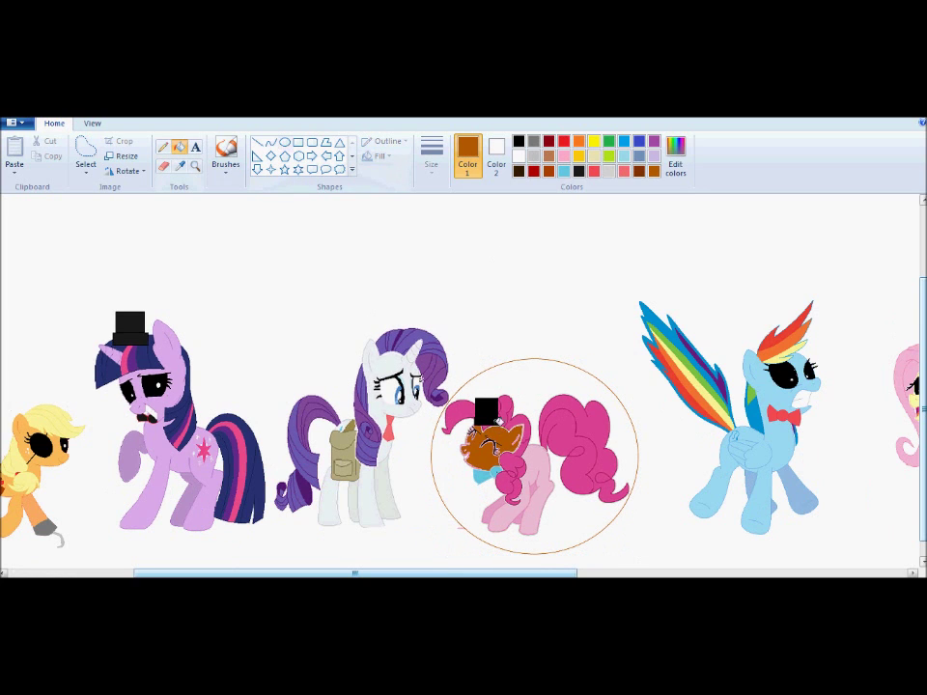
key(ctrl+z)
click(226, 149)
drag(534, 377, 499, 448)
key(ctrl+z)
key(ctrl+z)
key(ctrl+z)
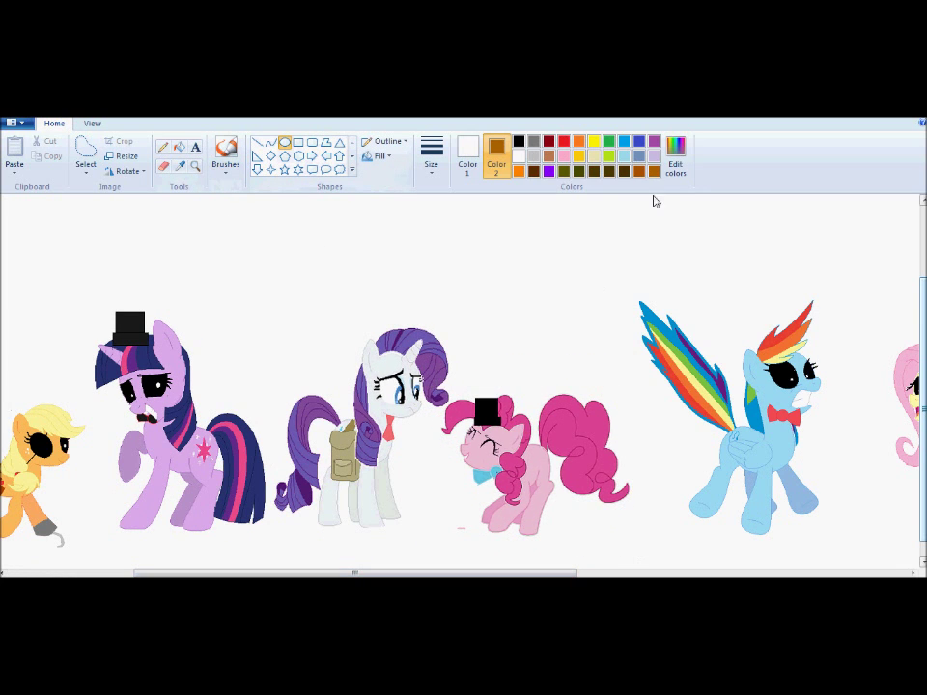
- Cover Pinkie Pie with a translucent filled ellipse in a custom darker brown, leaving her details showing through
drag(467, 366, 655, 562)
drag(466, 463, 421, 463)
click(675, 155)
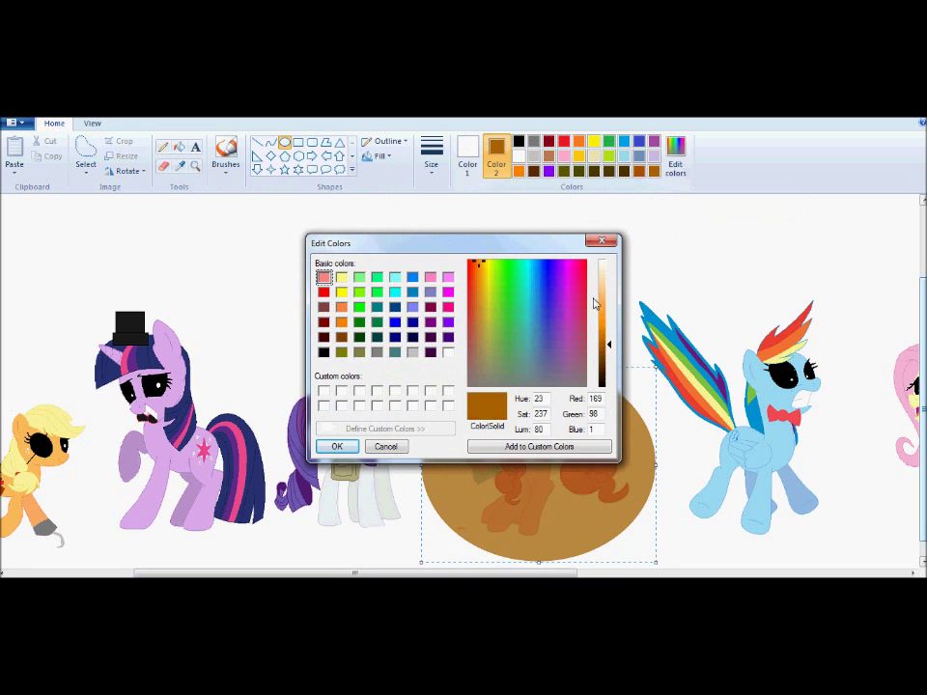
click(342, 352)
click(480, 262)
click(337, 447)
- Fill the brown ellipse area around Pinkie Pie with white and brush away the leftover brown
click(179, 147)
click(467, 154)
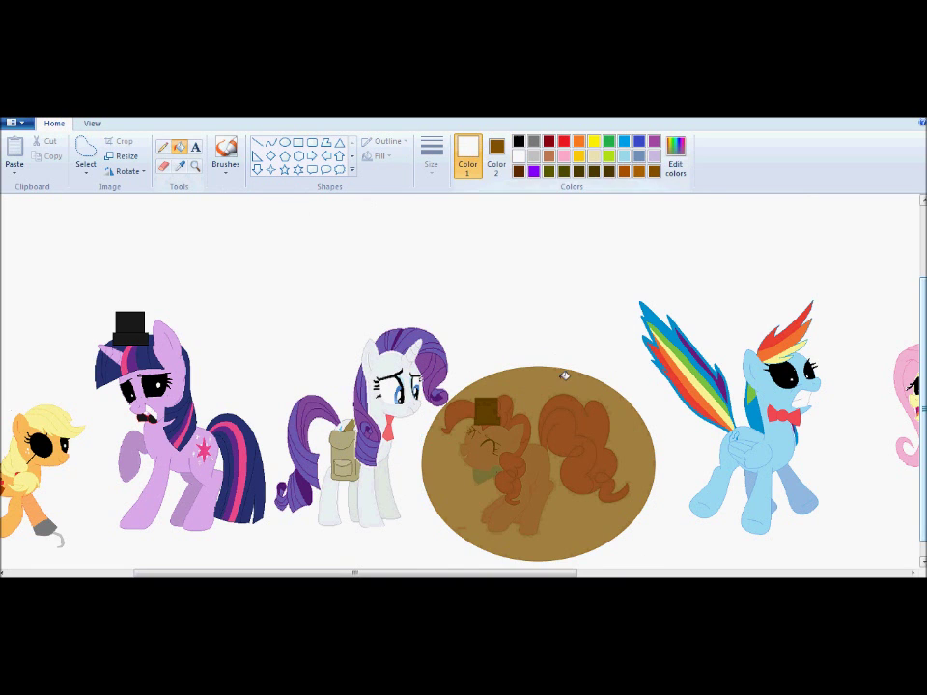
click(473, 515)
click(225, 150)
drag(477, 574, 508, 573)
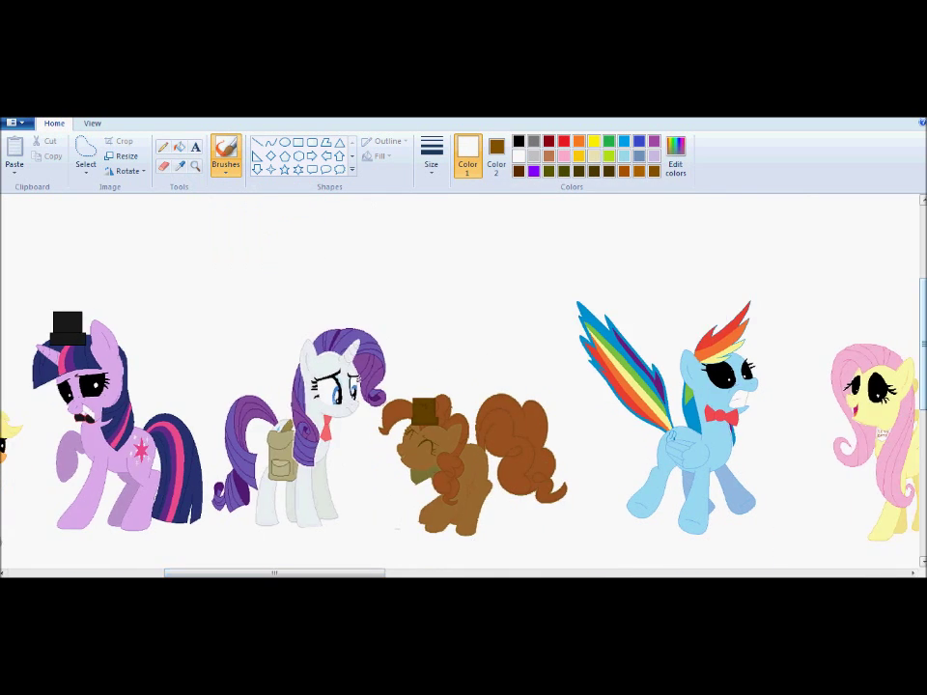
- Sample the olive green of Pinkie Pie's bow tie as the first colour and choose light blue as the second
key(ctrl+Page_Up)
drag(924, 346, 923, 461)
drag(328, 574, 415, 574)
click(497, 156)
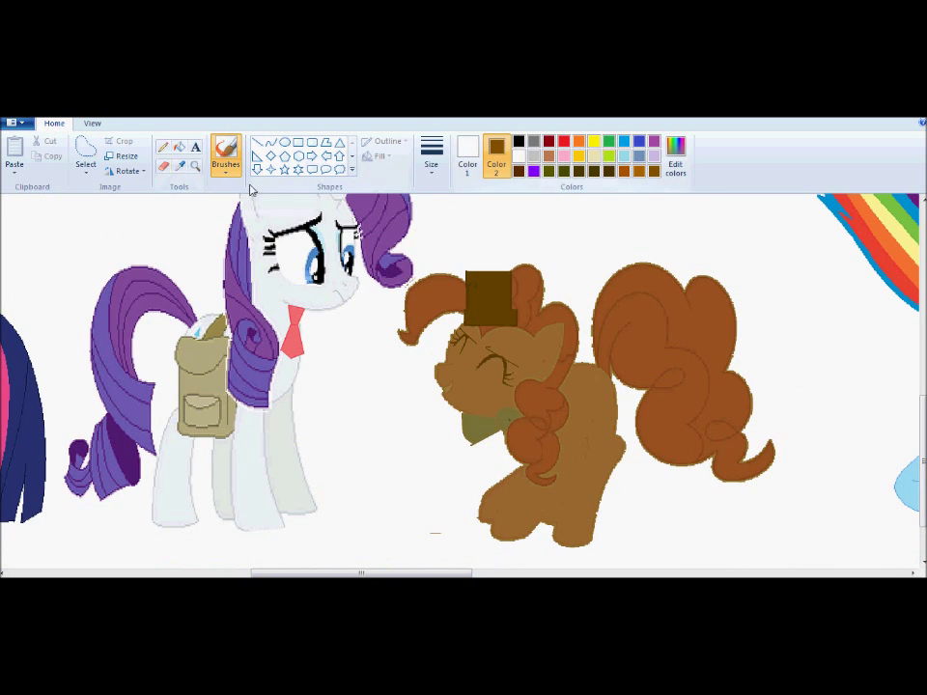
click(180, 167)
click(481, 425)
click(624, 156)
click(179, 148)
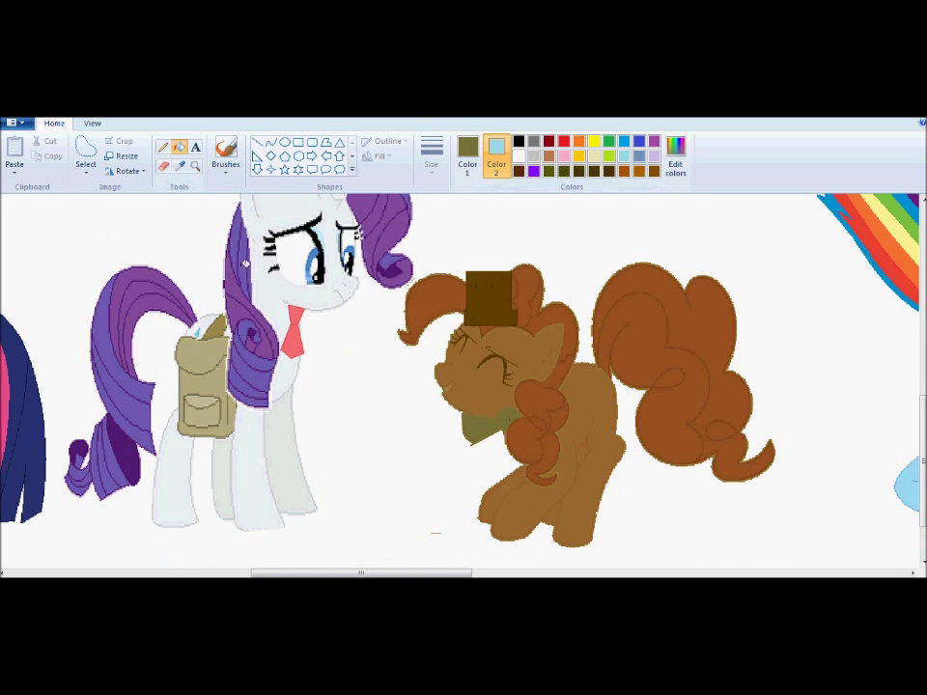
click(225, 149)
- Draw a small yellow-filled ellipse with a black outline over the white pupil in Applejack's uncovered eye
key(ctrl+Page_Down)
key(ctrl+Page_Down)
key(ctrl+Page_Up)
drag(406, 574, 524, 572)
scroll(690, 341, up, 2)
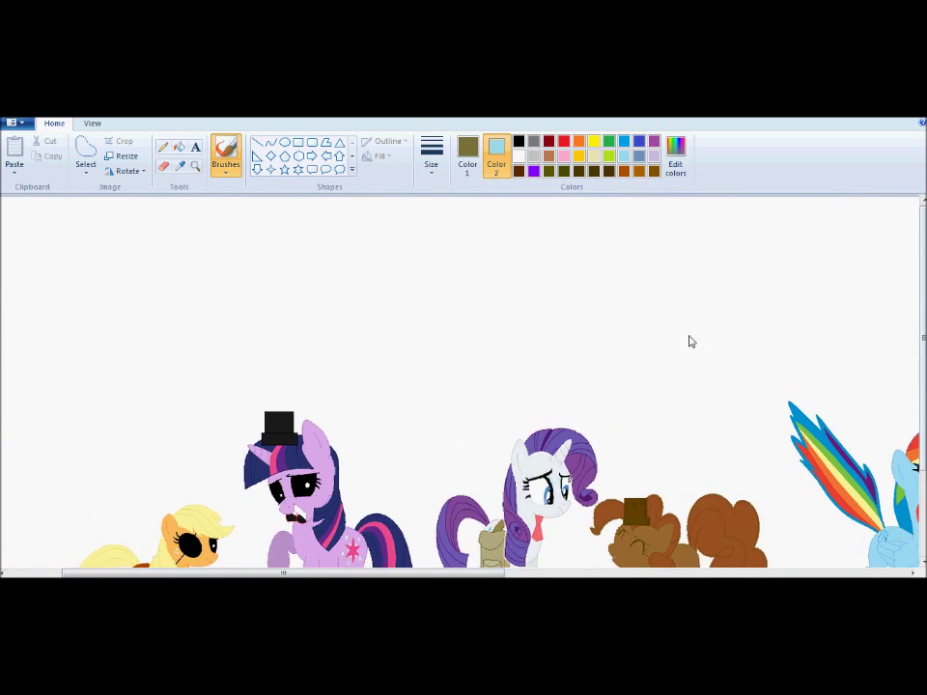
key(ctrl+Page_Up)
key(ctrl+Page_Up)
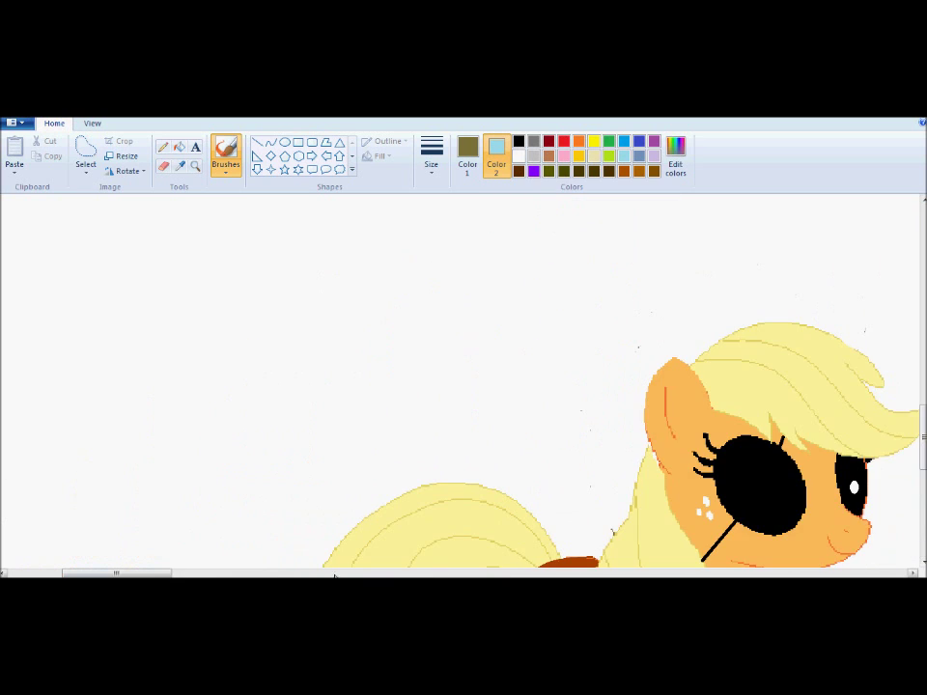
drag(117, 574, 174, 574)
click(468, 155)
click(519, 156)
click(518, 142)
click(285, 142)
drag(380, 484, 399, 495)
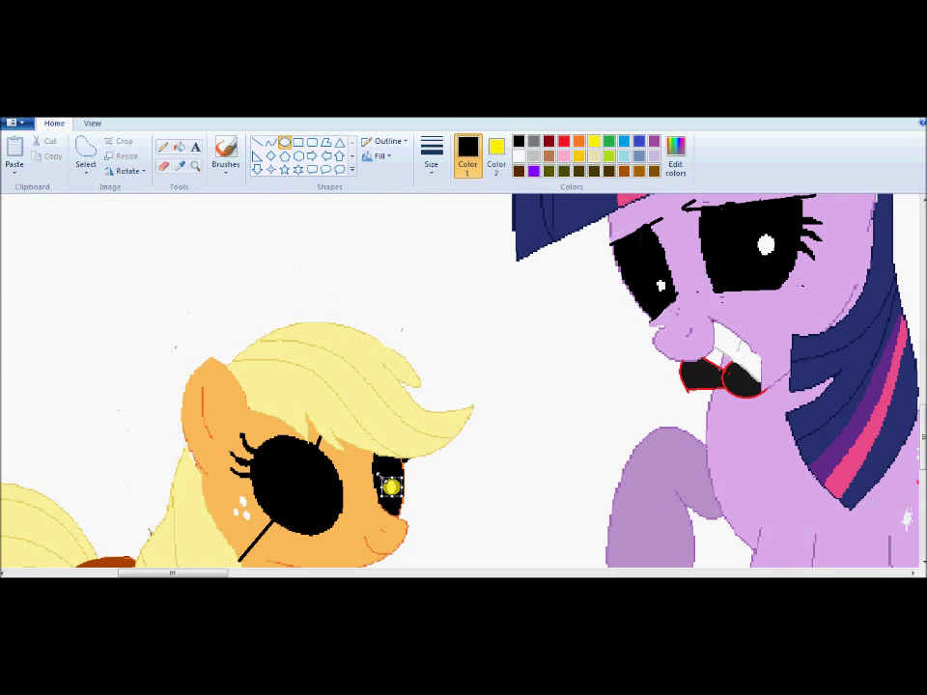
- Cover Applejack with a translucent black-filled ellipse, then fill the darkened area around her with white
scroll(463, 382, down, 1)
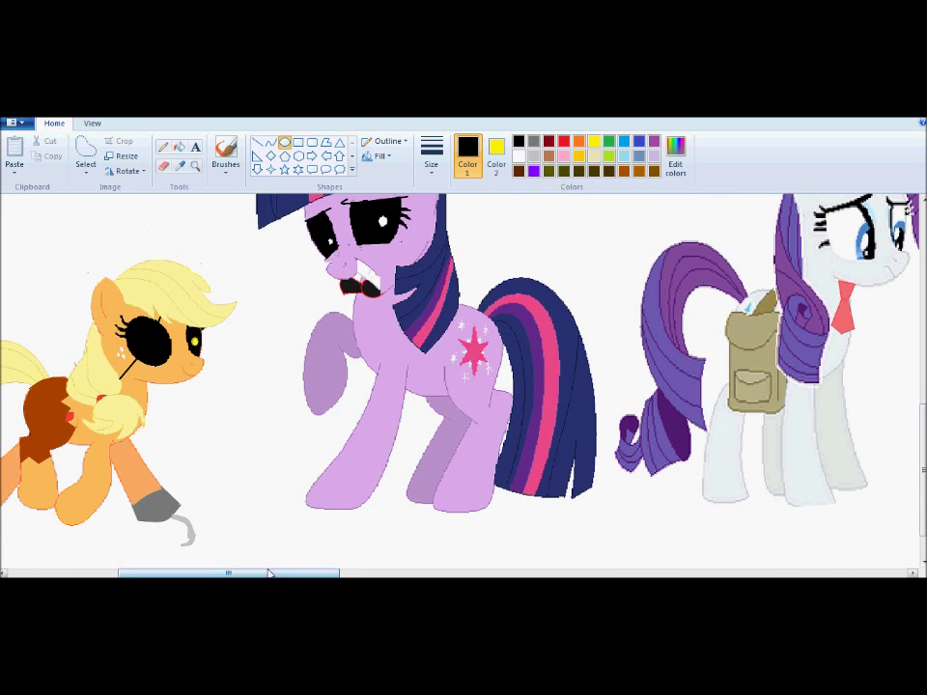
drag(270, 574, 214, 574)
key(ctrl+Page_Down)
click(519, 156)
click(287, 144)
drag(87, 381, 250, 539)
drag(169, 380, 182, 365)
drag(87, 453, 44, 453)
click(675, 157)
click(377, 353)
click(337, 447)
click(519, 156)
click(675, 157)
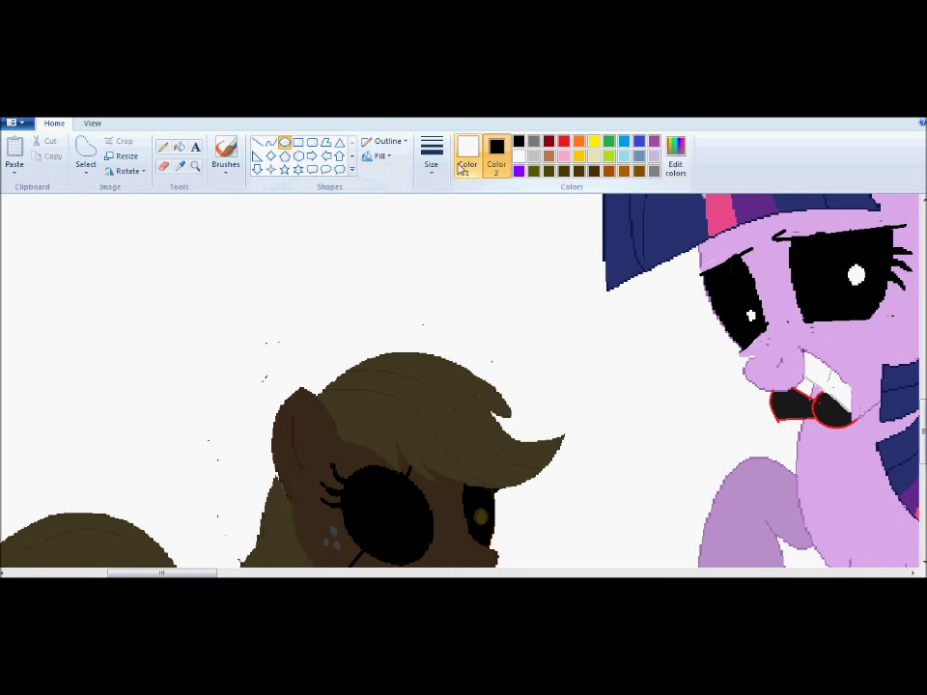
- Fill Applejack's darkened pupil with white and draw a yellow-filled ellipse with a black outline over it
click(594, 142)
click(468, 154)
click(519, 142)
drag(474, 507, 490, 530)
key(ctrl+z)
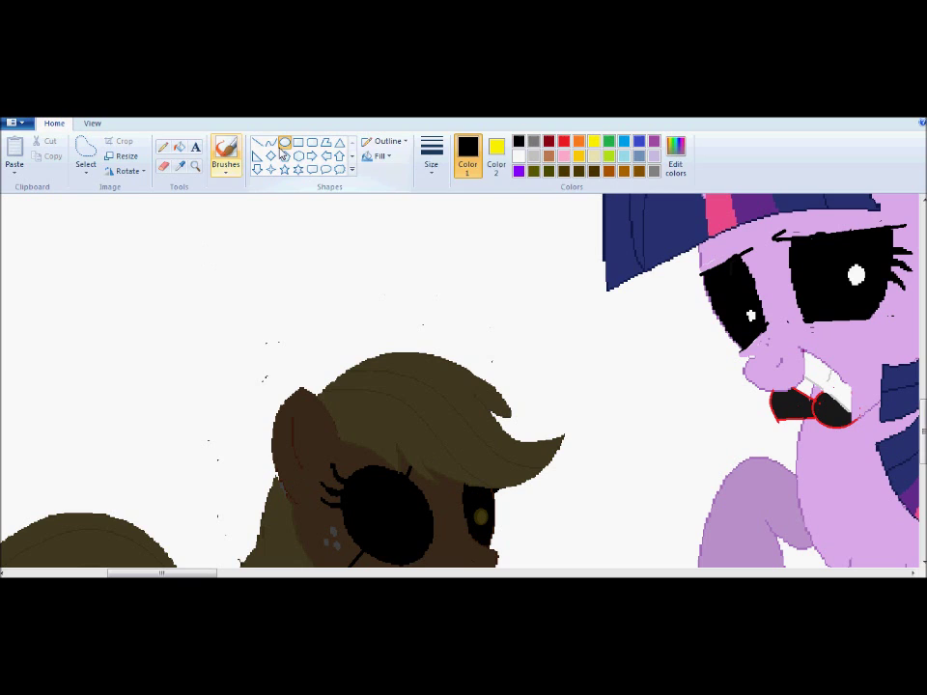
click(377, 155)
click(396, 189)
click(431, 154)
click(457, 249)
click(180, 146)
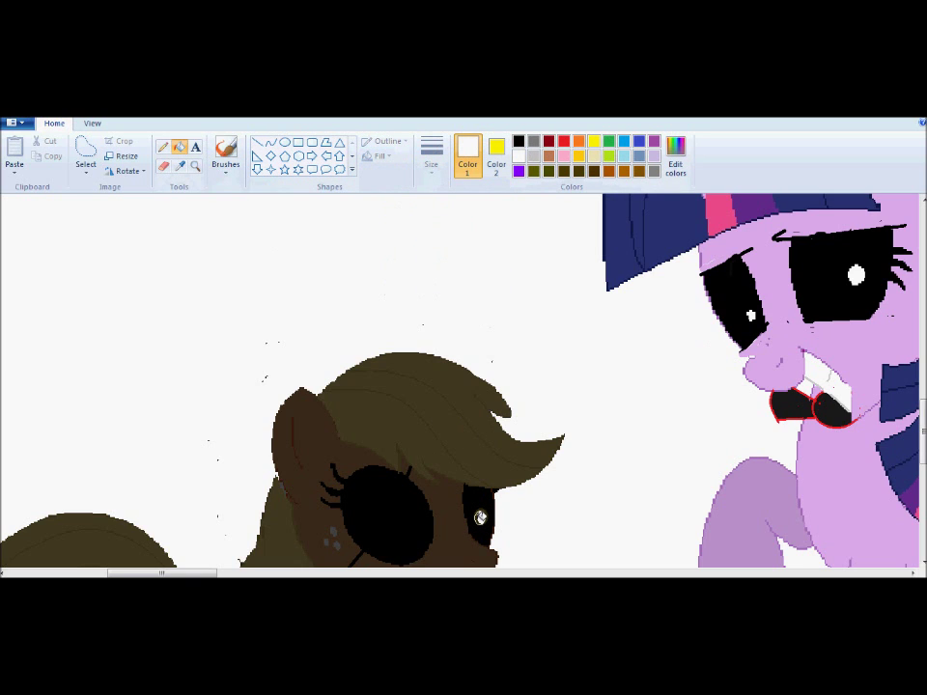
click(519, 142)
click(285, 142)
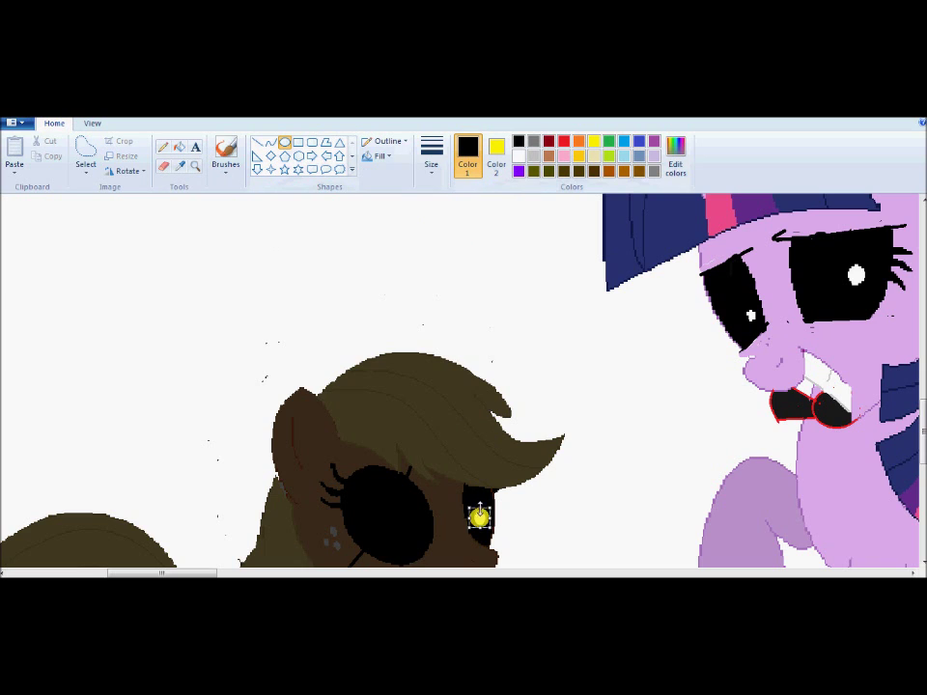
- Draw blue-filled ellipses with black outlines over both of Twilight Sparkle's white pupils
scroll(405, 270, right, 5)
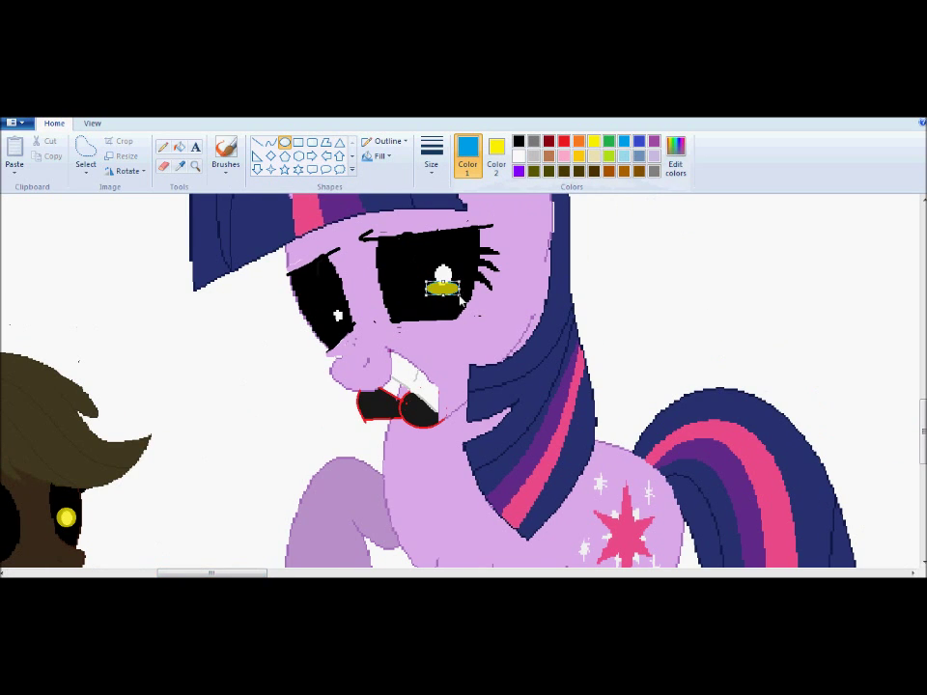
click(498, 168)
click(624, 142)
drag(428, 262, 456, 289)
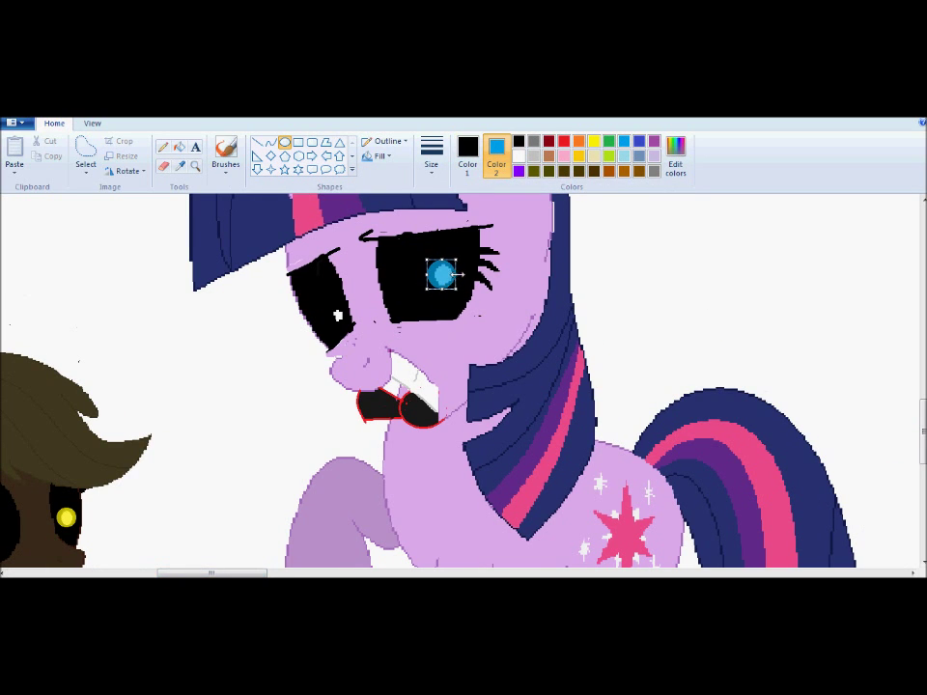
drag(328, 306, 345, 326)
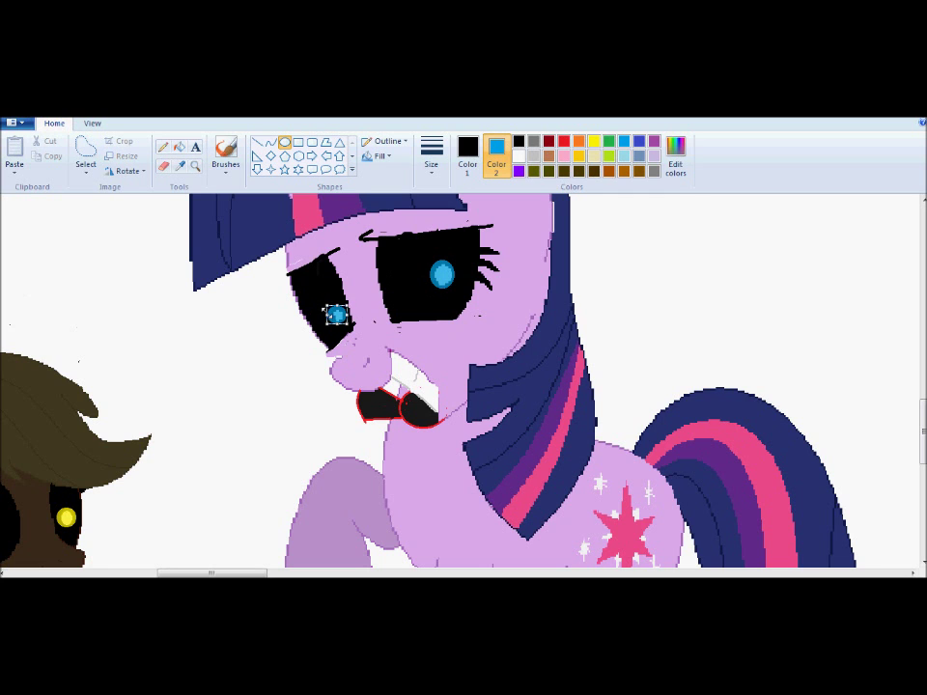
- Draw indigo-filled ellipses over Rainbow Dash's pupils and purple-filled ellipses over Fluttershy's pupils
drag(237, 573, 522, 517)
drag(923, 431, 922, 406)
click(912, 573)
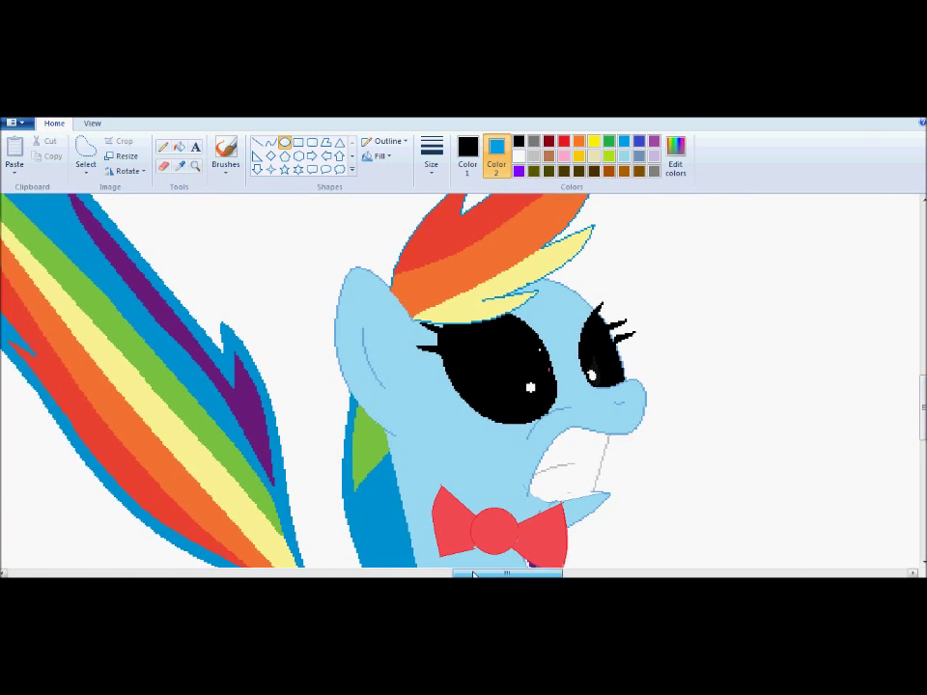
click(638, 142)
drag(425, 375, 448, 399)
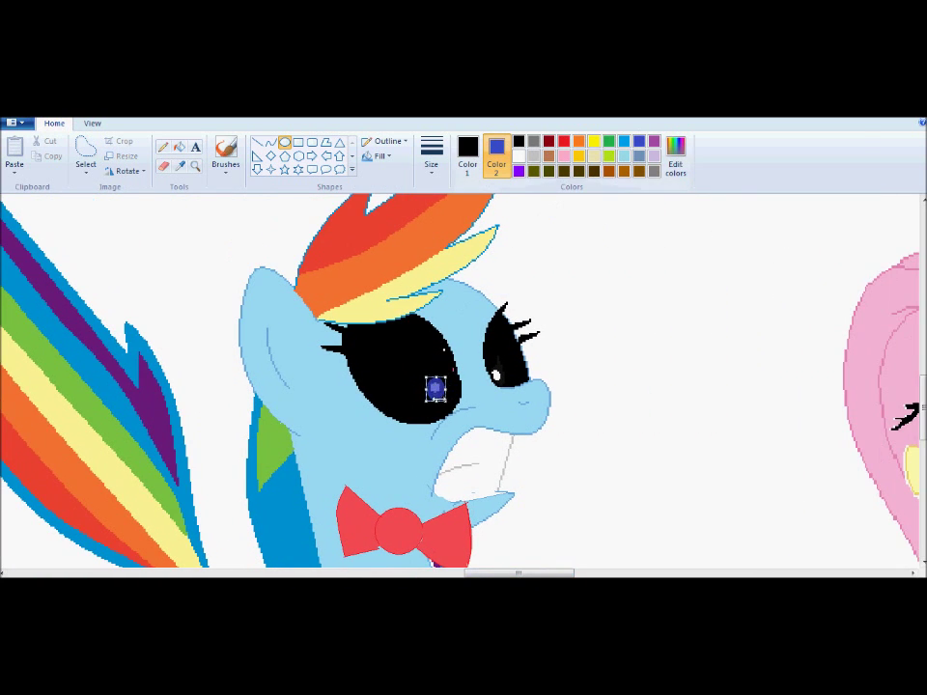
click(496, 376)
scroll(494, 377, right, 8)
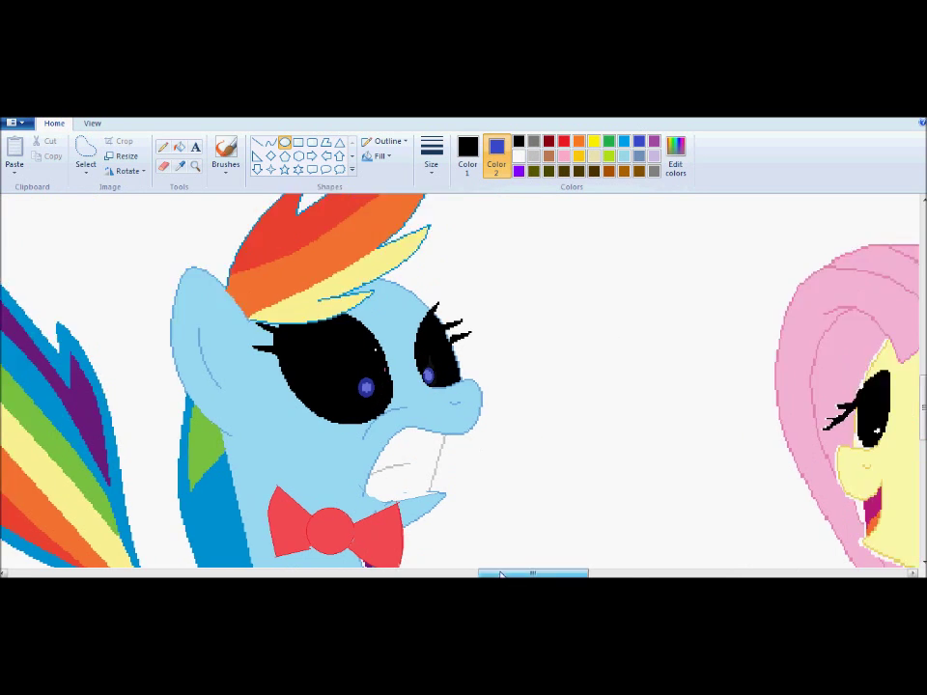
click(380, 355)
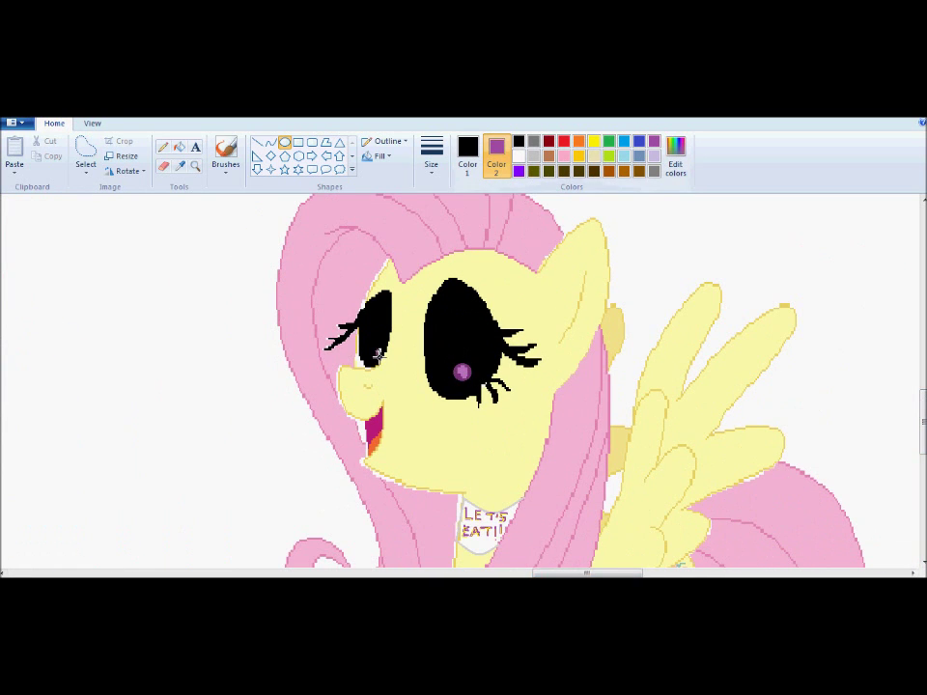
- Fill the white background around the ponies with dark grey
scroll(376, 351, down, 5)
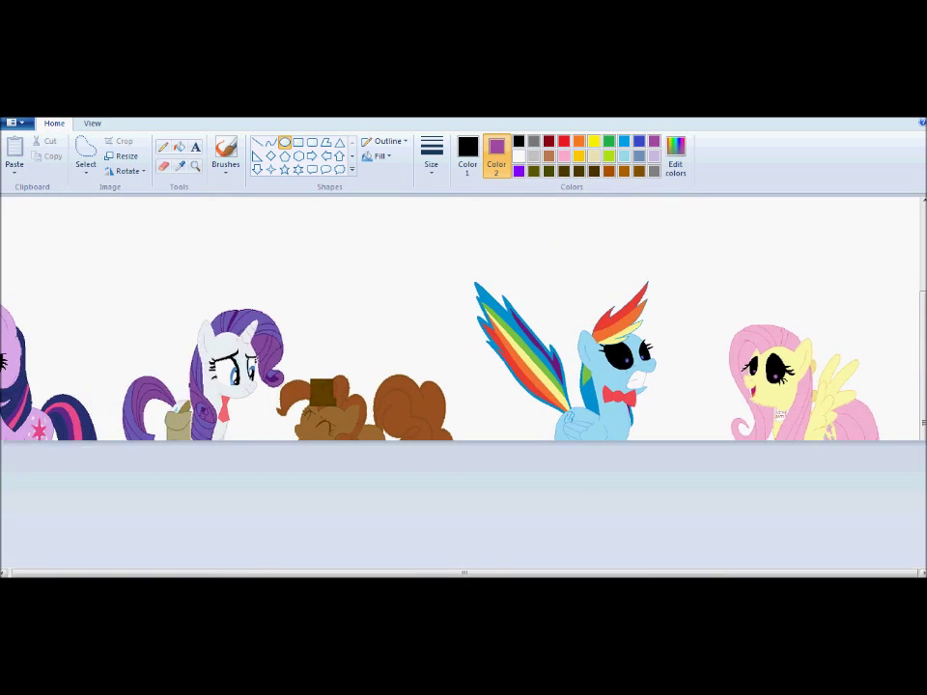
click(534, 142)
click(179, 148)
click(255, 276)
click(467, 154)
click(534, 143)
click(289, 230)
- Redraw the missing outer edge of Twilight Sparkle's far eye as a curve in the purple sampled from her outline
scroll(158, 418, up, 4)
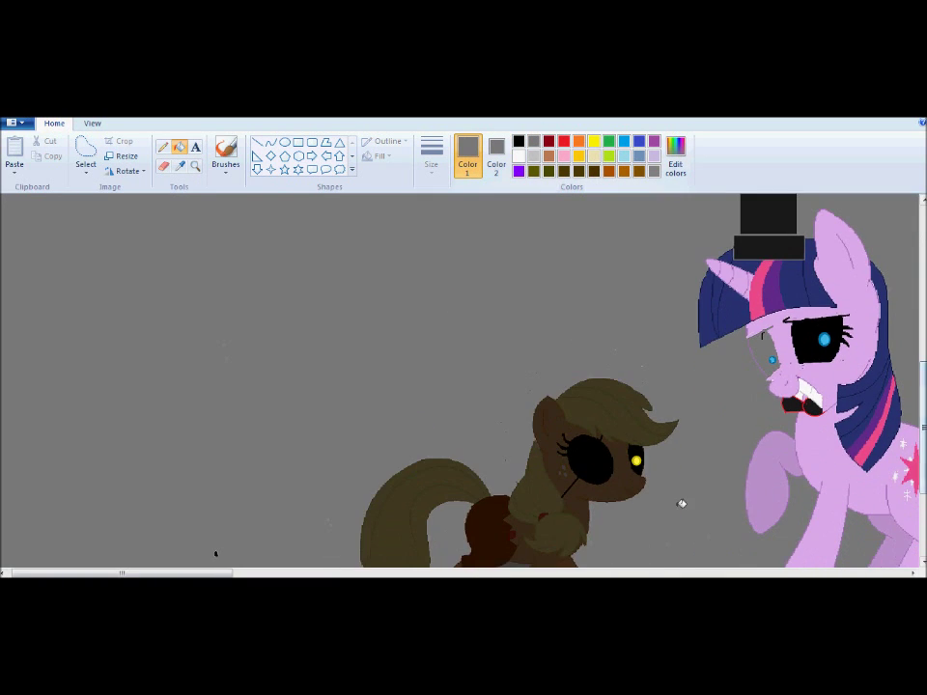
scroll(589, 359, right, 5)
click(180, 166)
click(250, 213)
click(271, 143)
click(432, 157)
click(443, 220)
drag(176, 336, 194, 375)
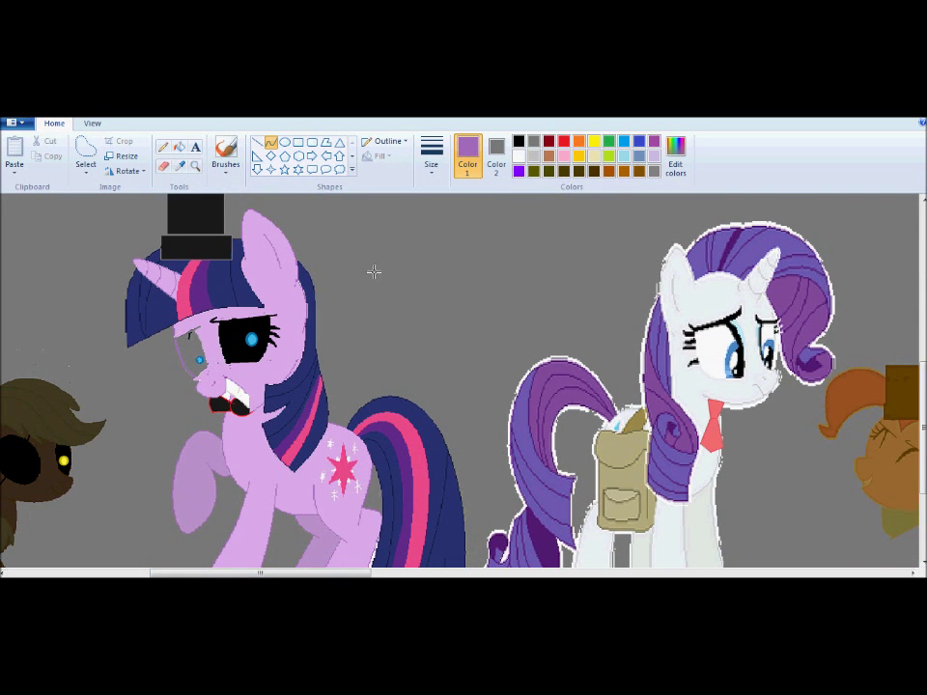
- Try to fill the greyed area of Twilight Sparkle's far eye with black
click(180, 148)
click(518, 142)
click(194, 346)
key(ctrl+z)
- Fill the greyed area of Twilight Sparkle's far eye with the outline purple, then refill it with black
scroll(197, 348, down, 1)
scroll(197, 348, up, 1)
scroll(222, 574, down, 5)
drag(225, 572, 353, 572)
scroll(498, 295, up, 1)
scroll(498, 295, down, 1)
click(450, 442)
click(179, 147)
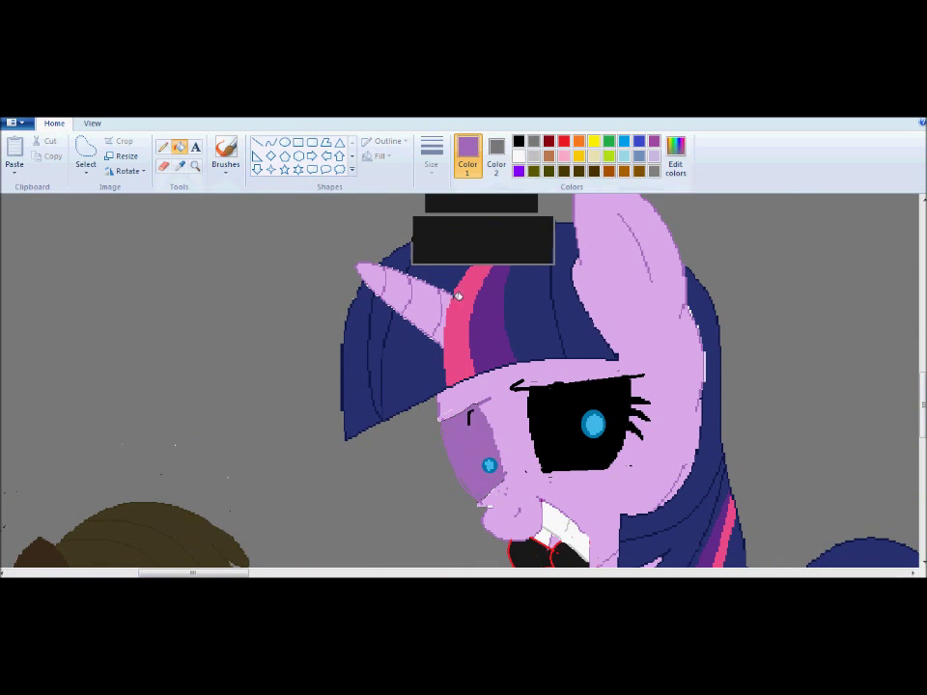
click(519, 141)
click(473, 452)
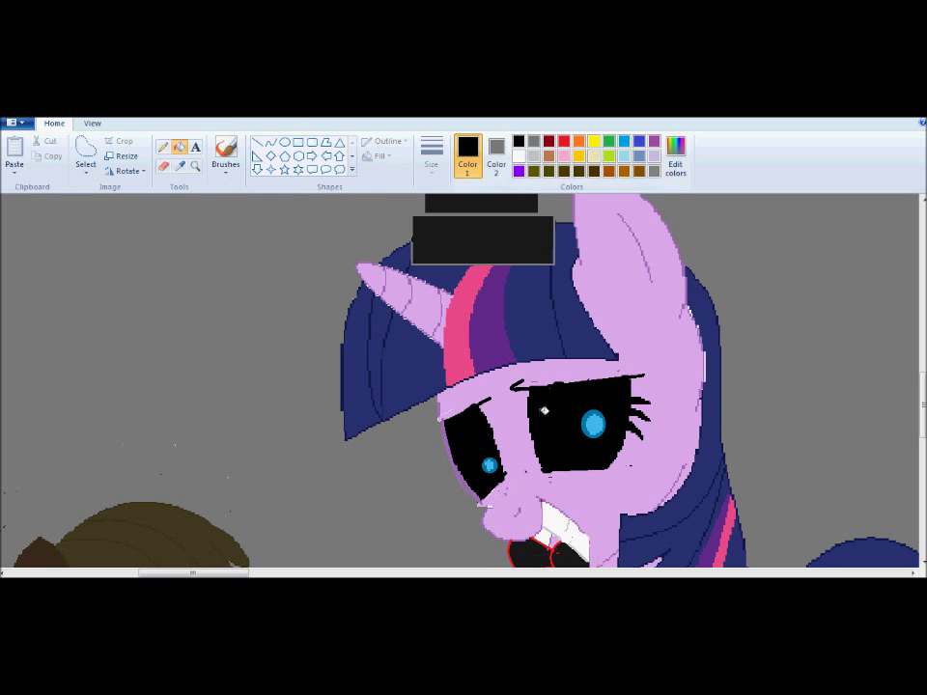
- Close the outer edge of Rainbow Dash's far eye with her sampled blue outline colour and fill the eye with black
scroll(760, 466, down, 3)
scroll(819, 531, up, 2)
drag(924, 280, 923, 441)
drag(130, 574, 532, 573)
scroll(563, 306, up, 1)
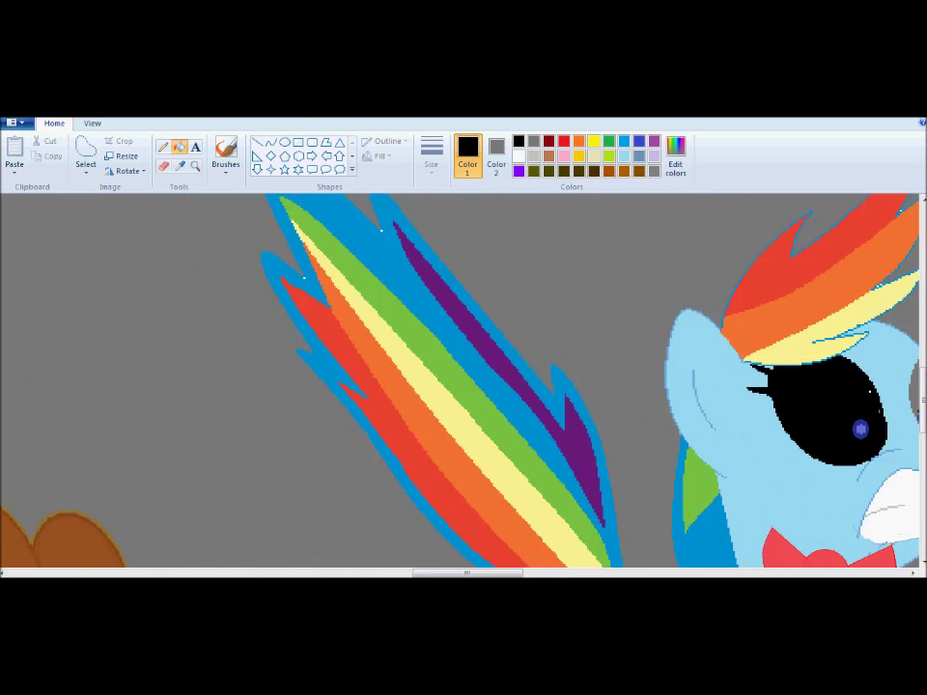
drag(472, 573, 526, 574)
click(181, 167)
click(224, 209)
click(272, 144)
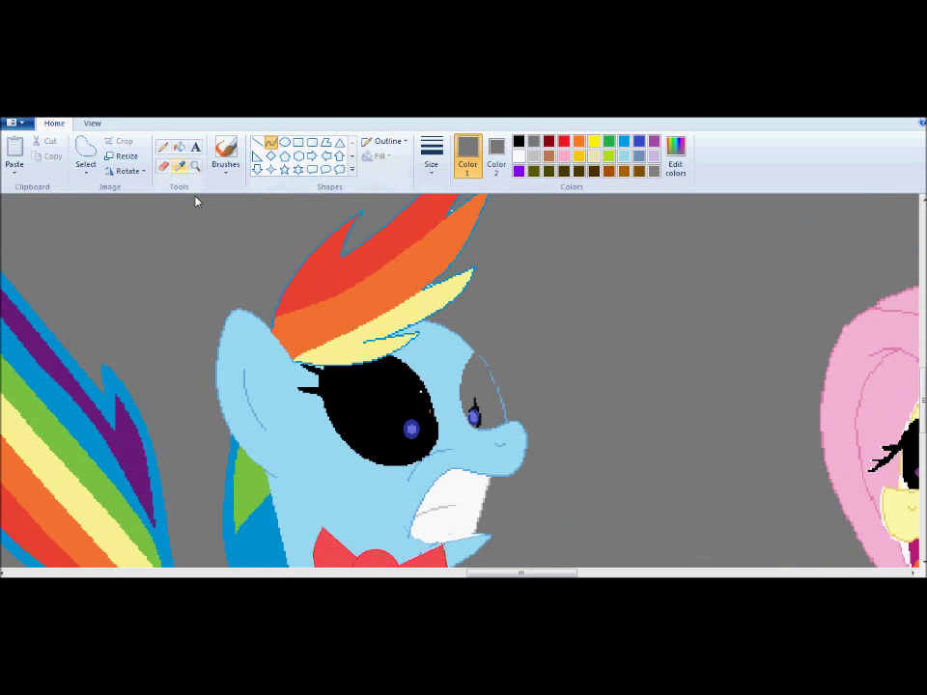
click(242, 310)
click(178, 146)
click(518, 141)
click(480, 392)
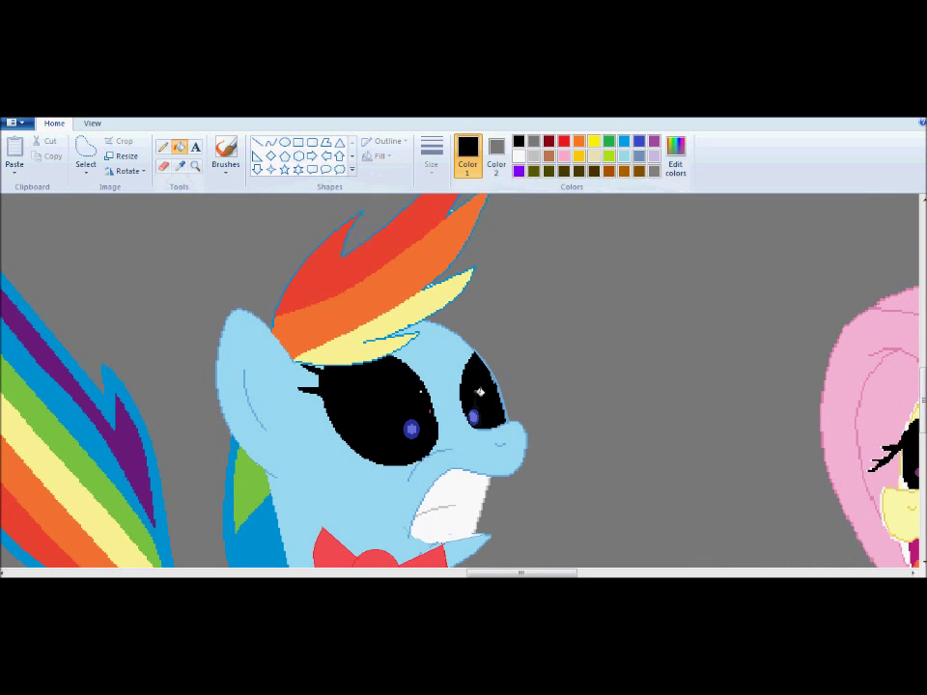
- Sample the background grey and fill leftover white patches around Fluttershy with it
scroll(850, 548, down, 1)
mouse_move(920, 456)
mouse_down()
mouse_move(921, 383)
mouse_move(921, 474)
mouse_up()
click(181, 167)
click(448, 323)
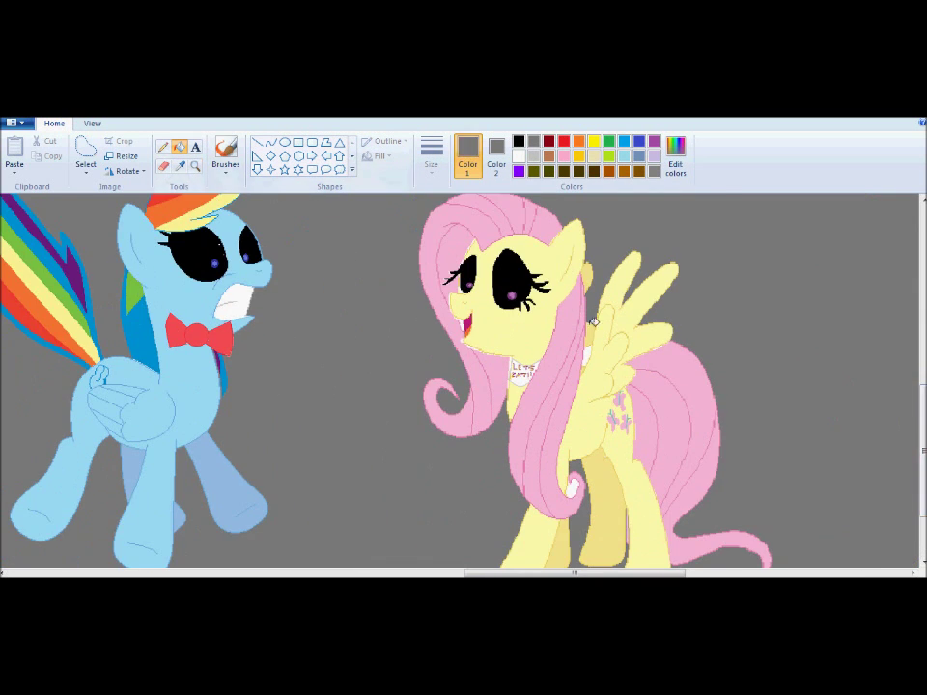
- Select Fluttershy and move her closer to Rainbow Dash and slightly upward
scroll(593, 321, down, 2)
scroll(186, 197, left, 5)
click(86, 155)
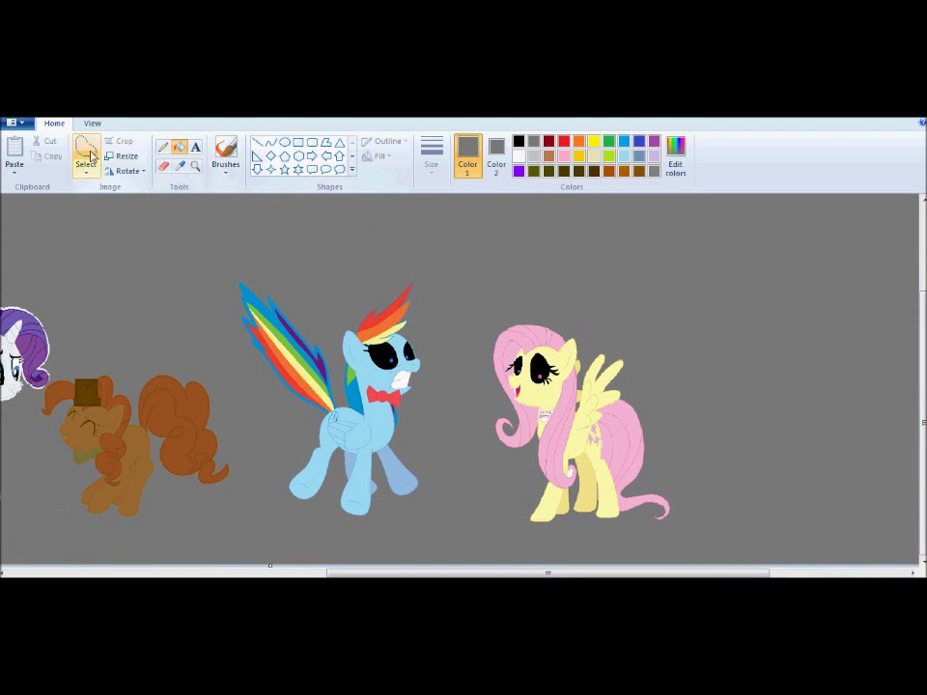
drag(444, 279, 718, 541)
drag(563, 415, 500, 406)
scroll(482, 509, left, 5)
click(468, 390)
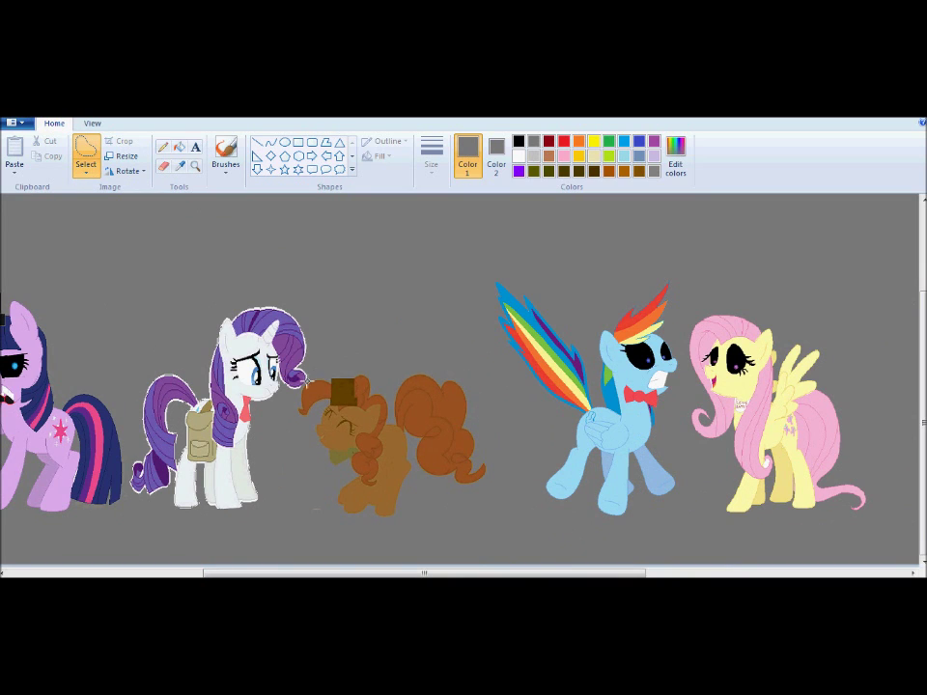
- Move Pinkie Pie against Rarity, and shift Rainbow Dash and Fluttershy over to close the gaps in the row
drag(284, 352, 496, 559)
mouse_move(385, 466)
mouse_down()
mouse_move(389, 474)
mouse_move(366, 477)
mouse_up()
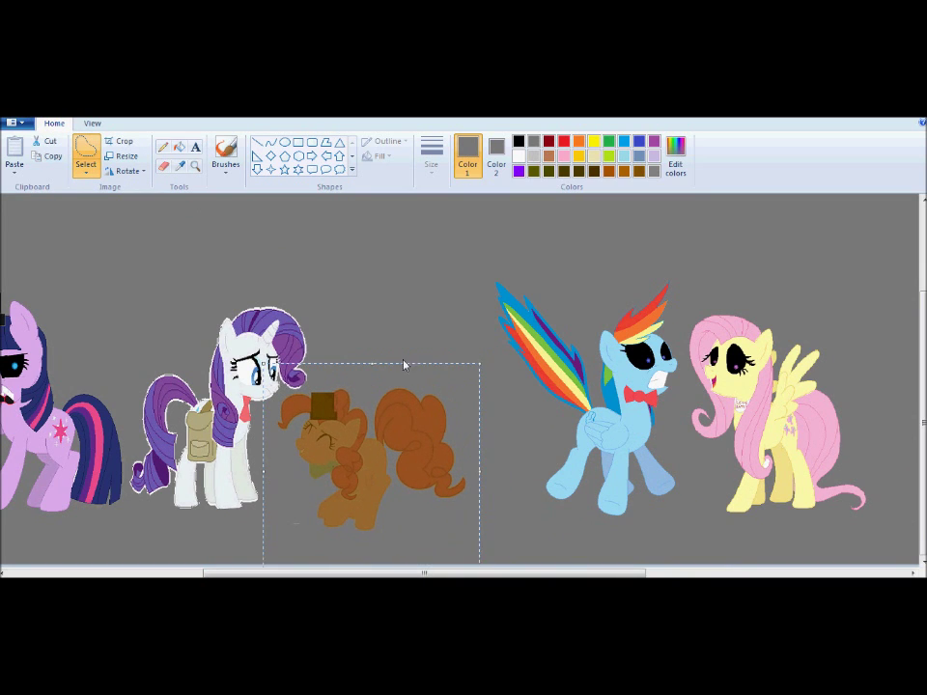
drag(457, 250, 706, 559)
drag(580, 415, 480, 420)
drag(650, 266, 896, 536)
drag(754, 403, 647, 407)
click(848, 532)
scroll(848, 532, down, 1)
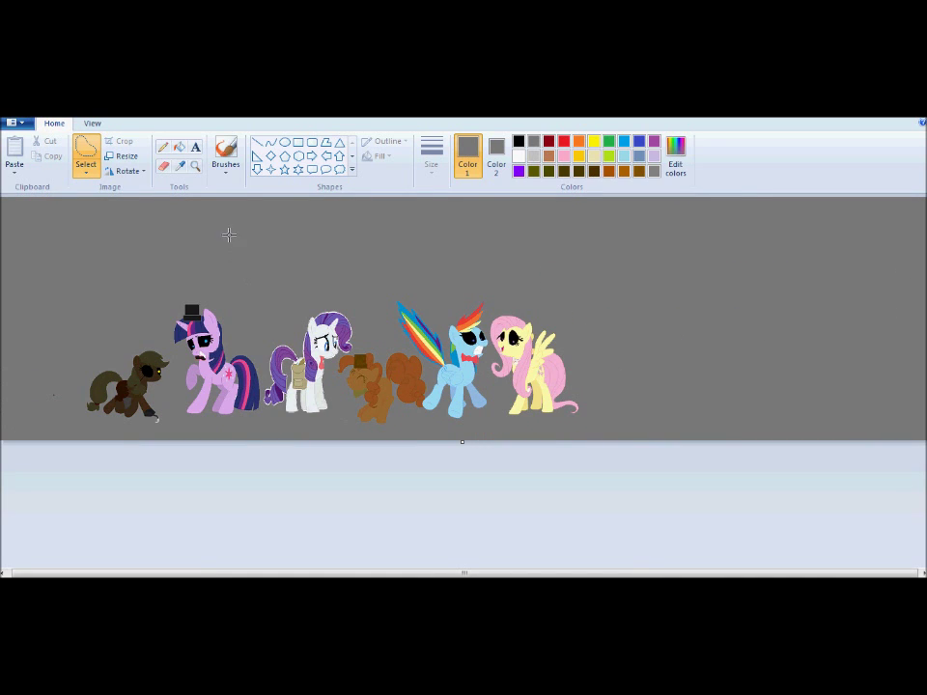
click(195, 147)
drag(129, 220, 609, 299)
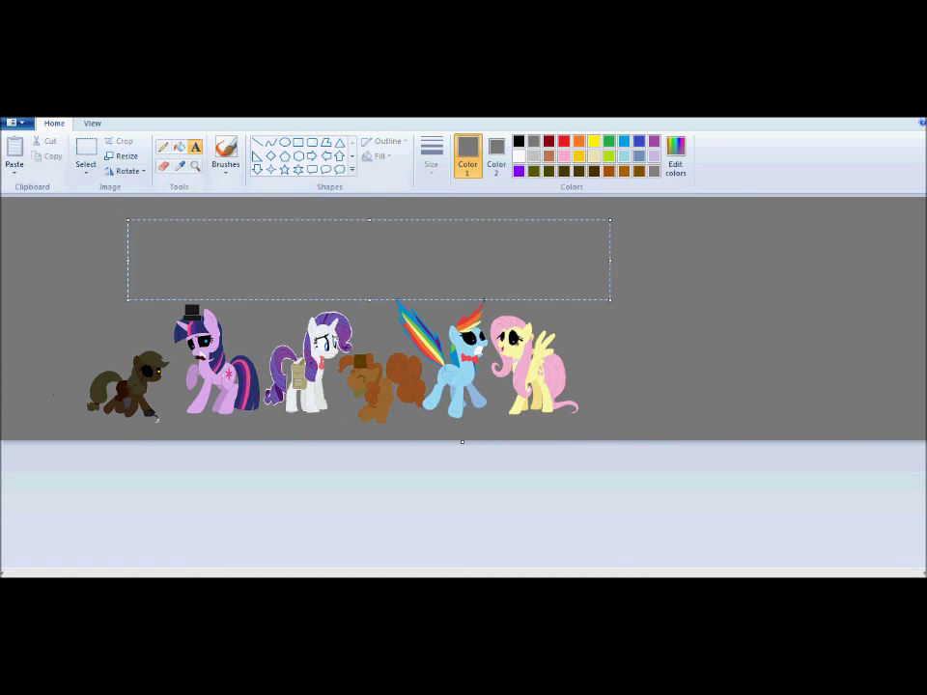
key(Caps_Lock)
click(162, 145)
click(114, 161)
click(95, 252)
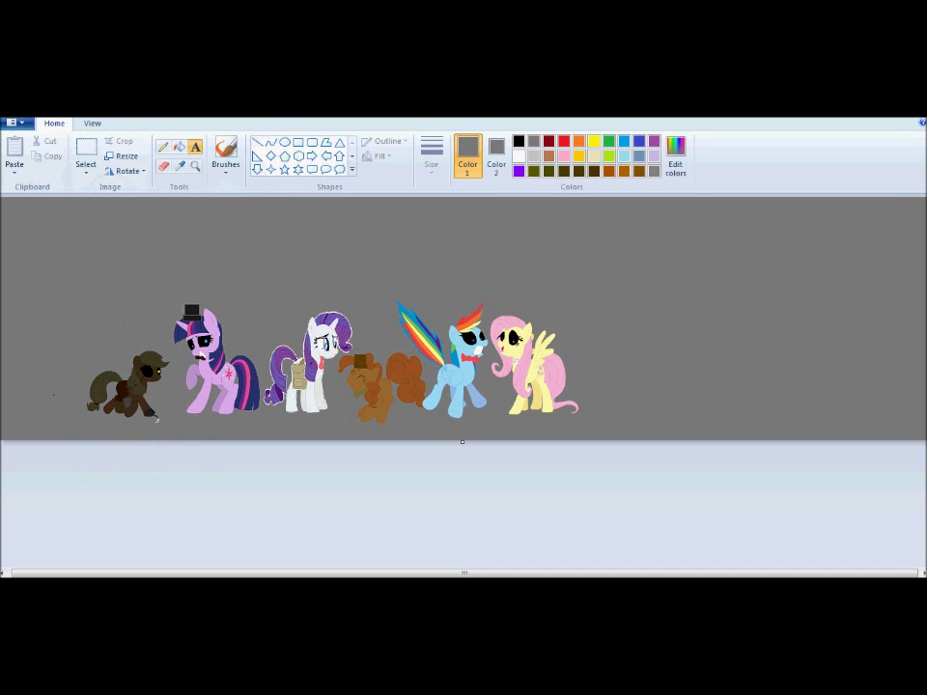
- Extend the canvas downward to add more grey background below the ponies
drag(462, 442, 462, 570)
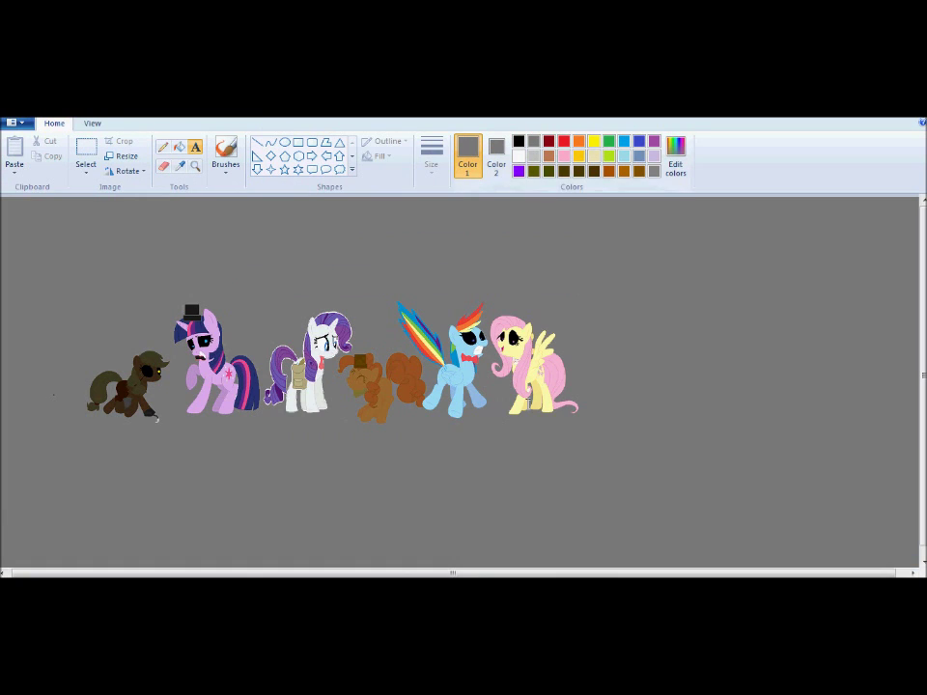